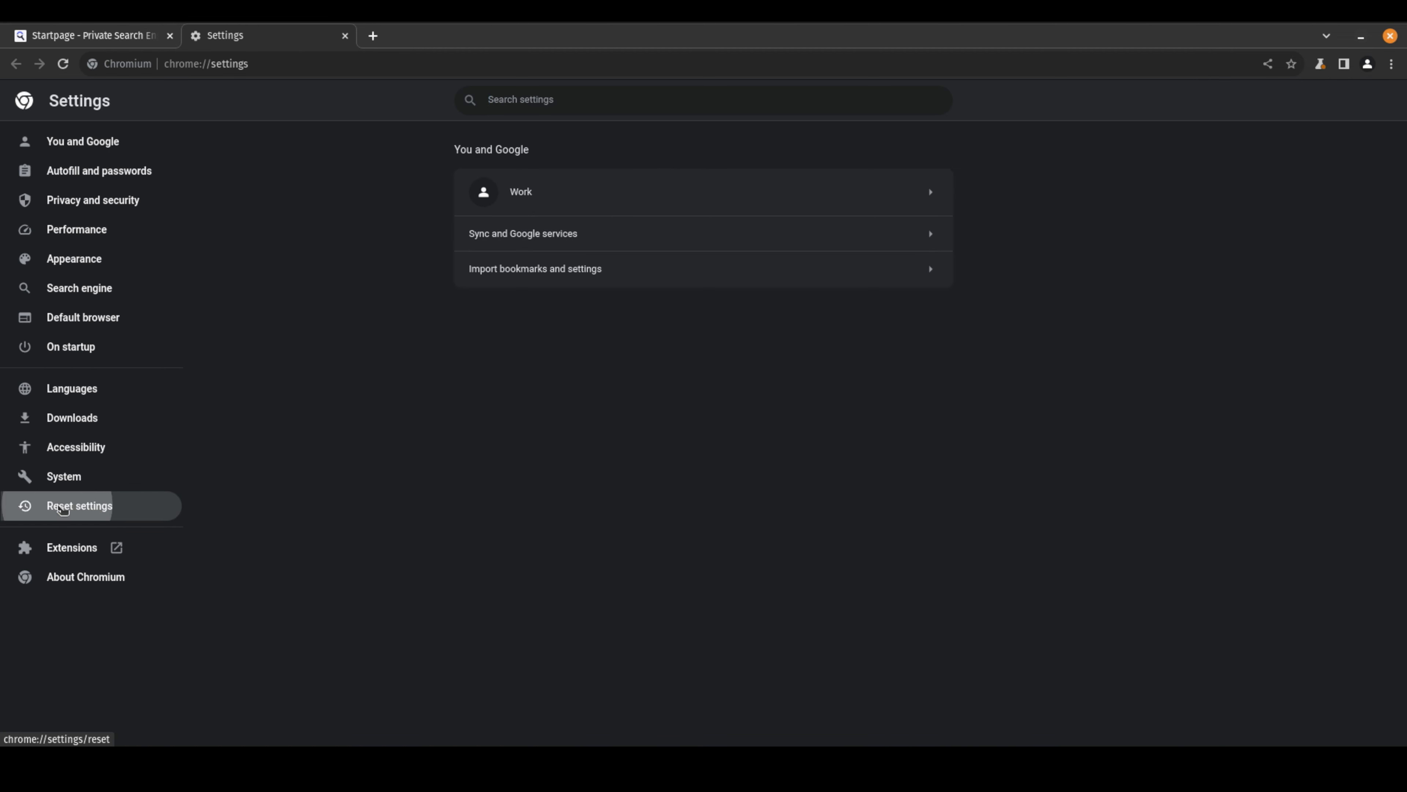
Reset browser settings to their original defaults without reporting the current settings
click(67, 505)
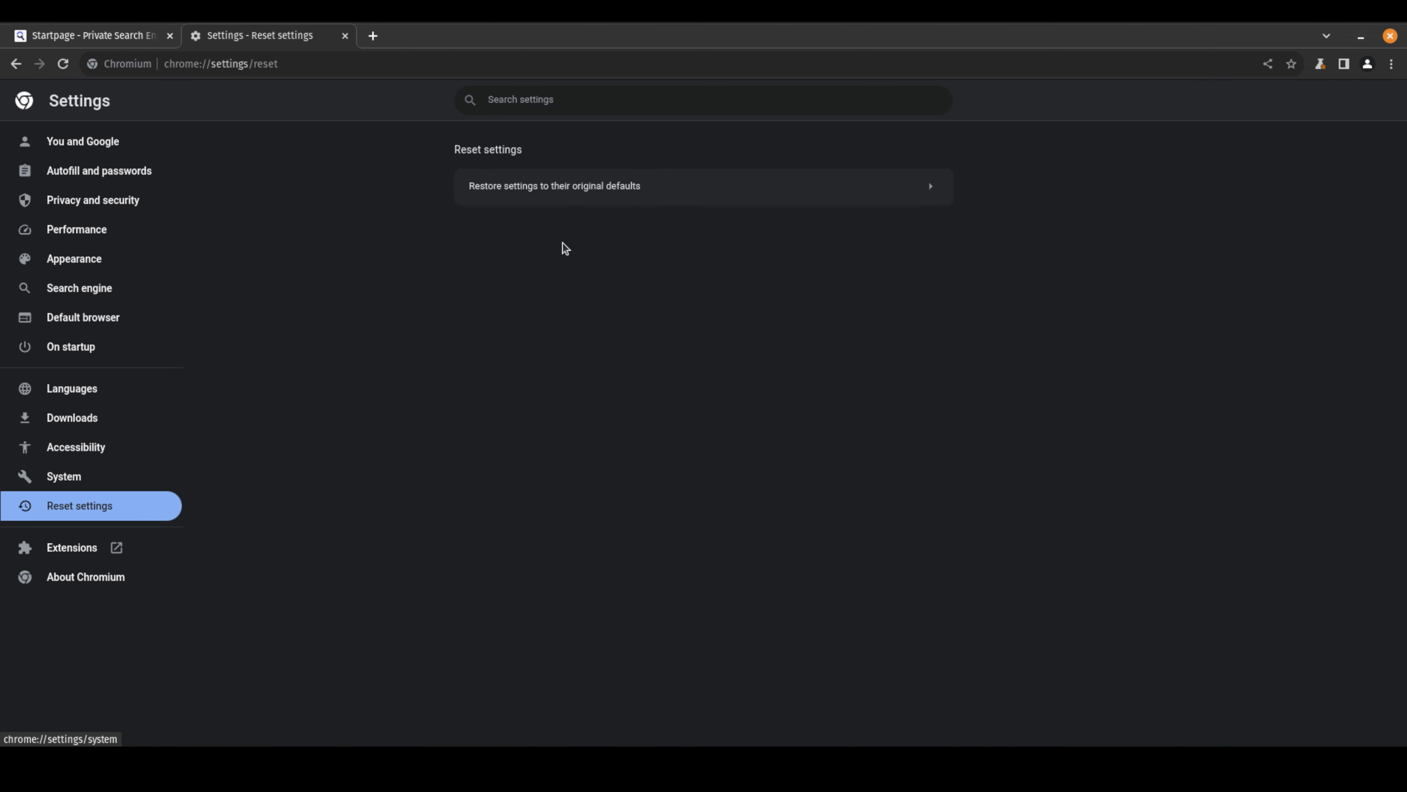
click(558, 186)
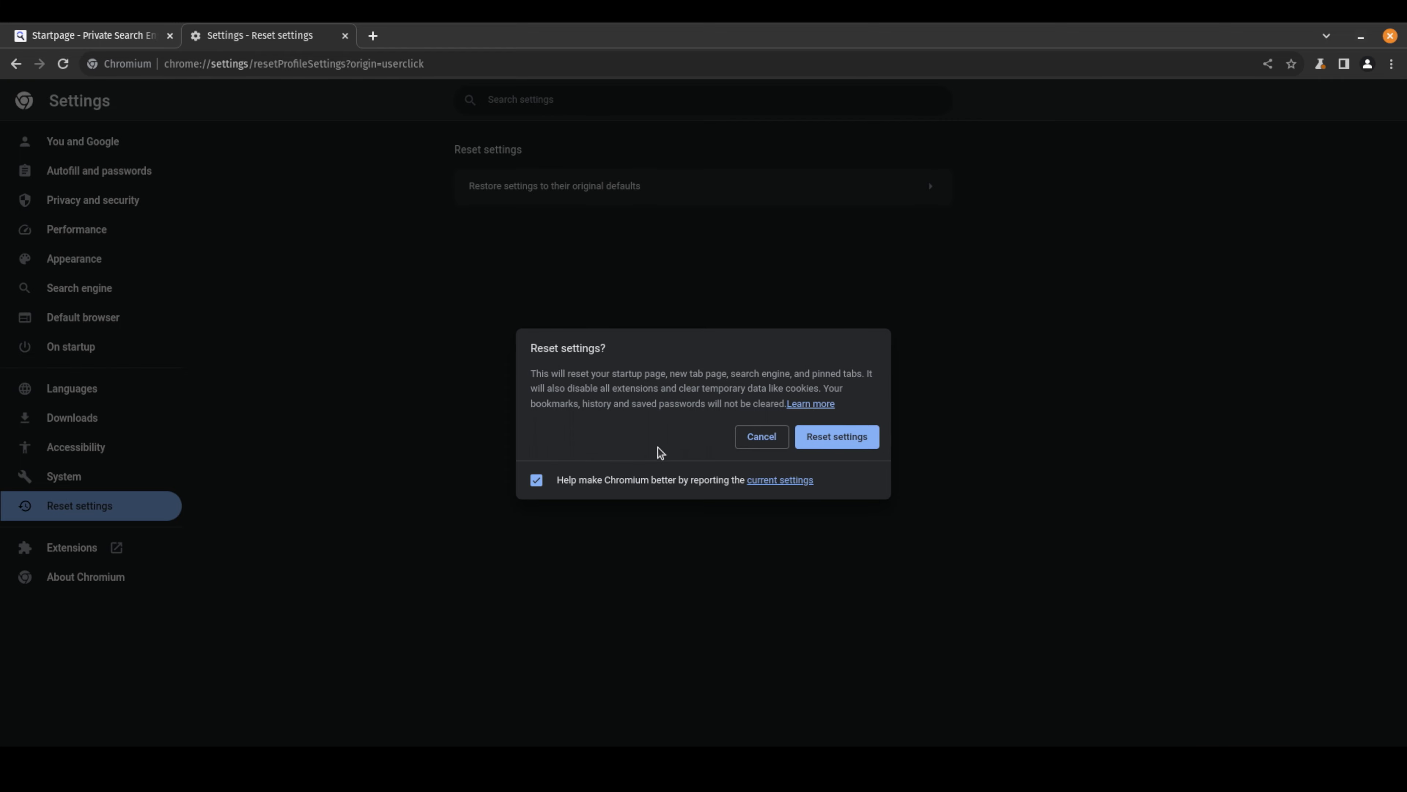
click(568, 481)
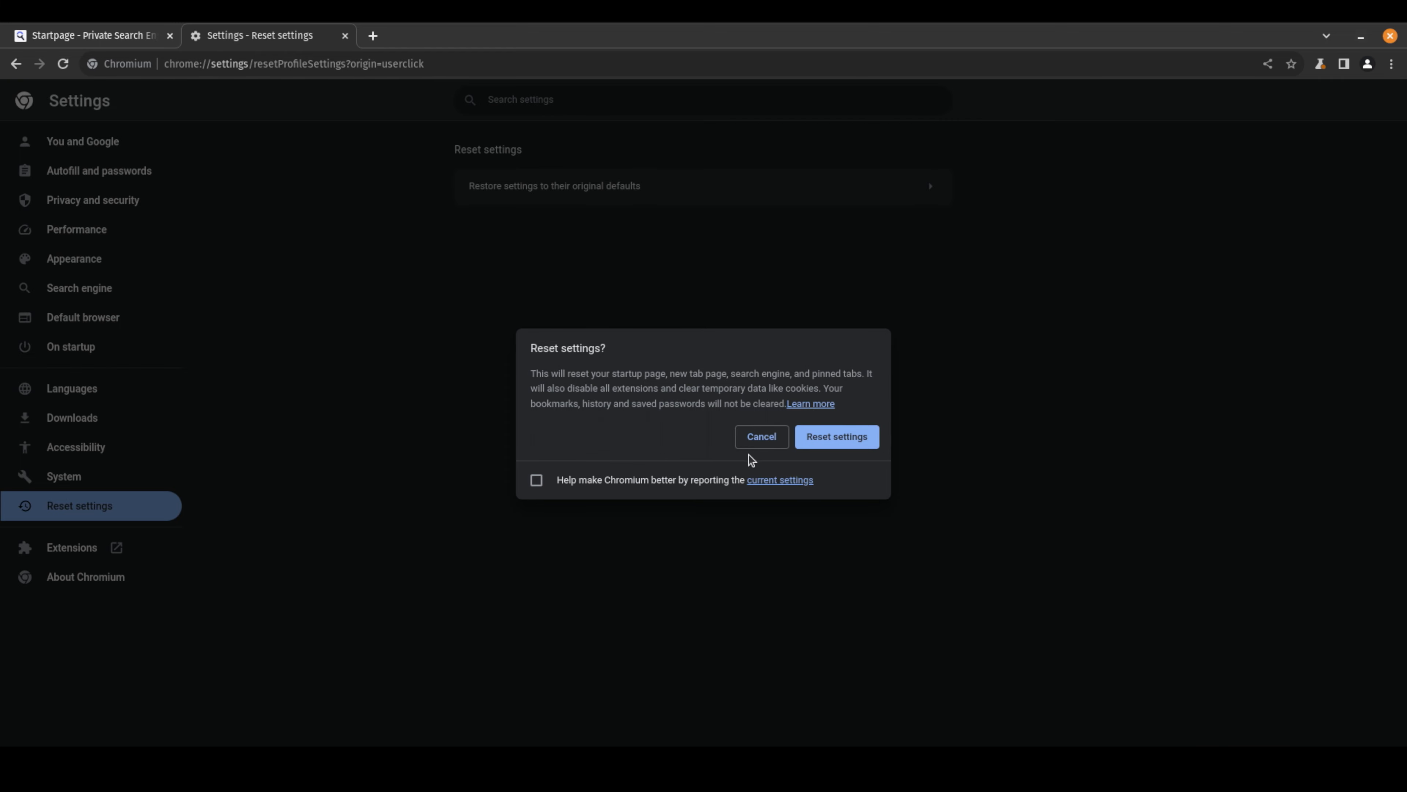
click(839, 439)
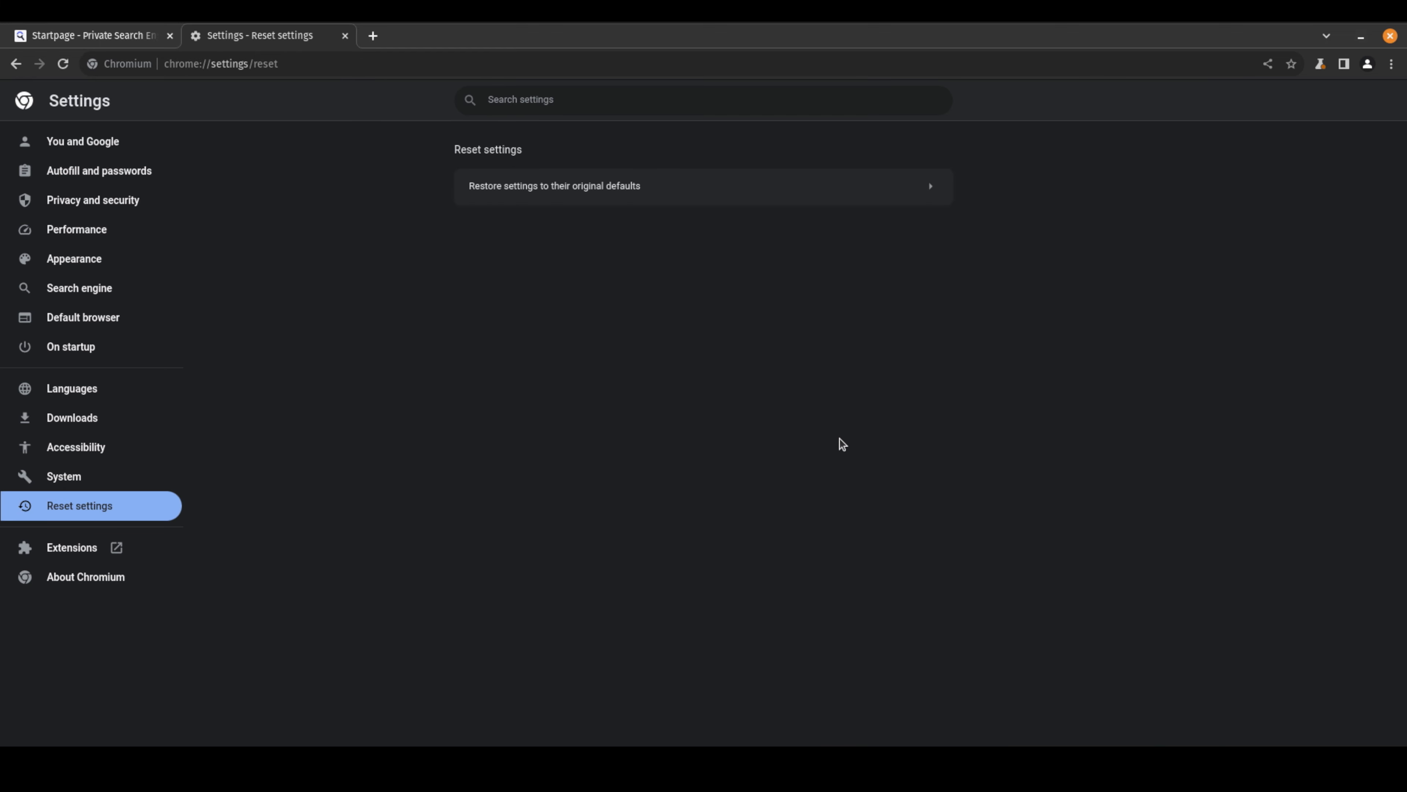
Rename the Chromium profile to From Above and pick the teal theme colour
click(125, 142)
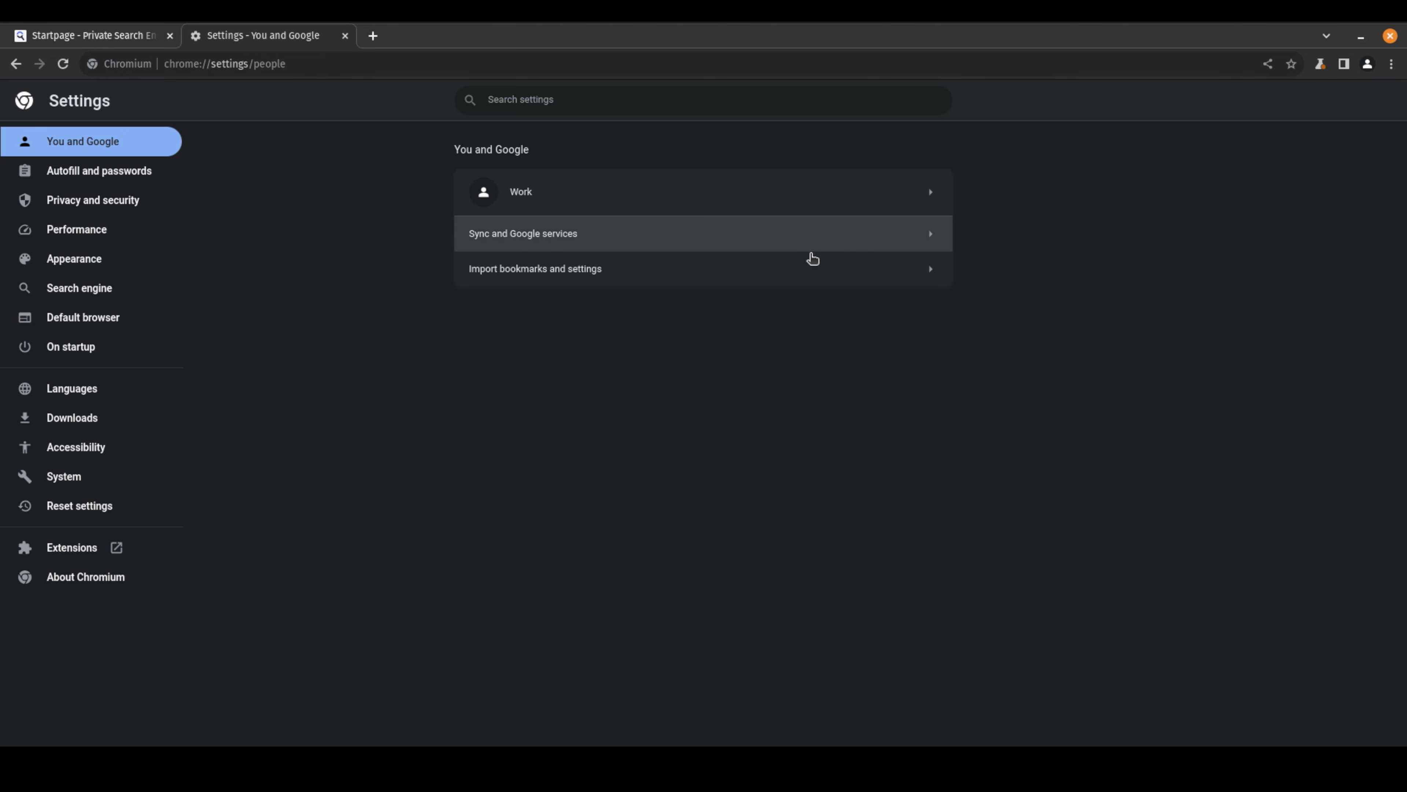
click(918, 196)
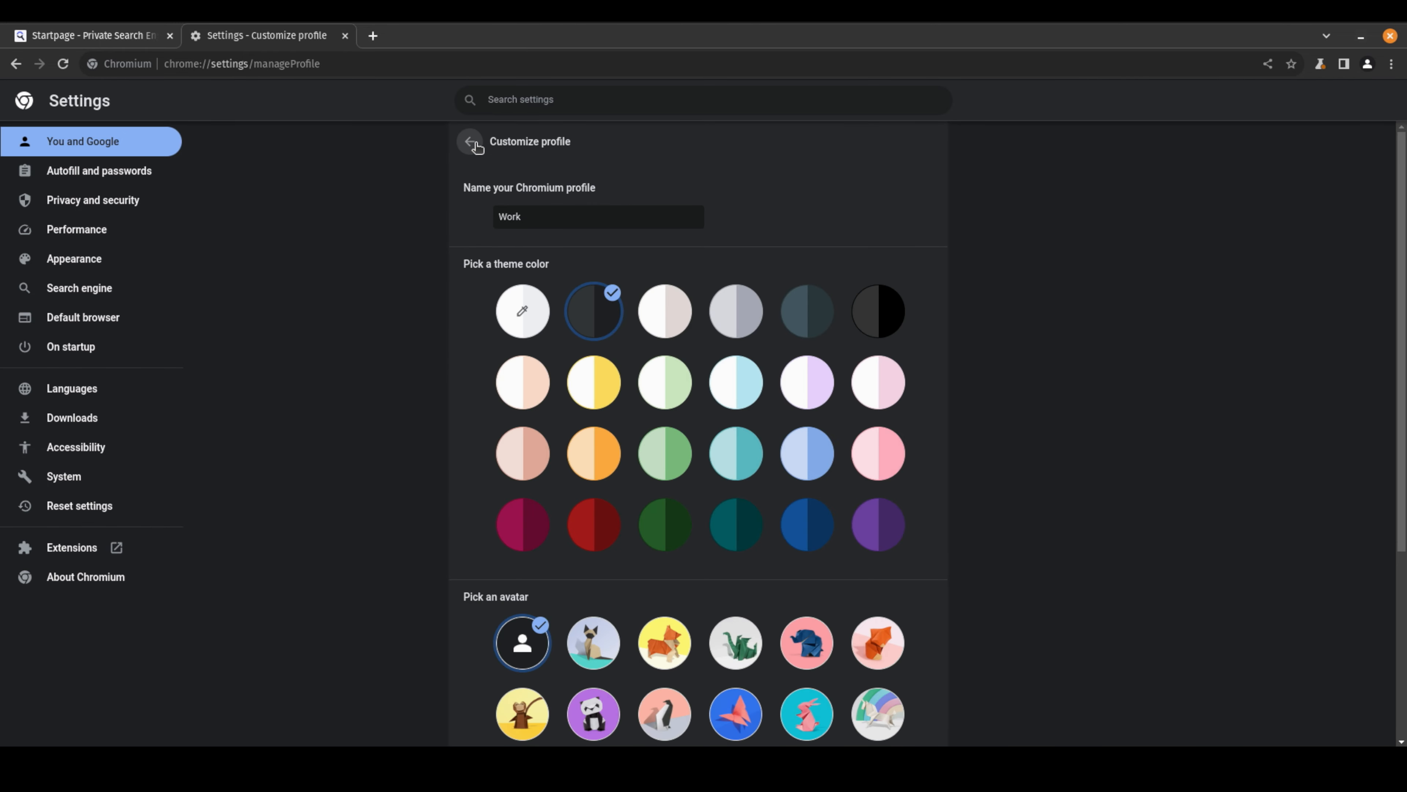
drag(551, 216, 493, 199)
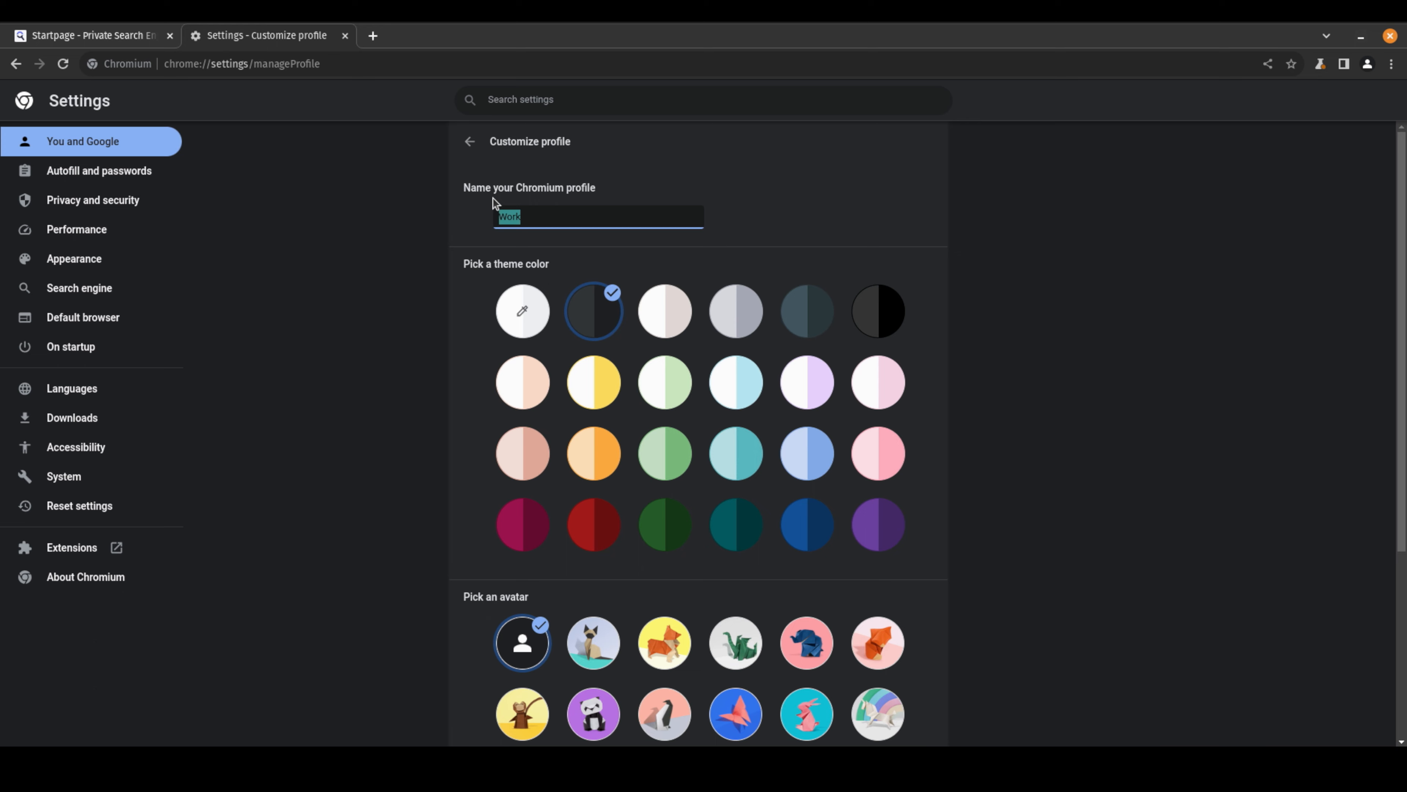
text(Frome)
key(BackSpace)
text(ABove)
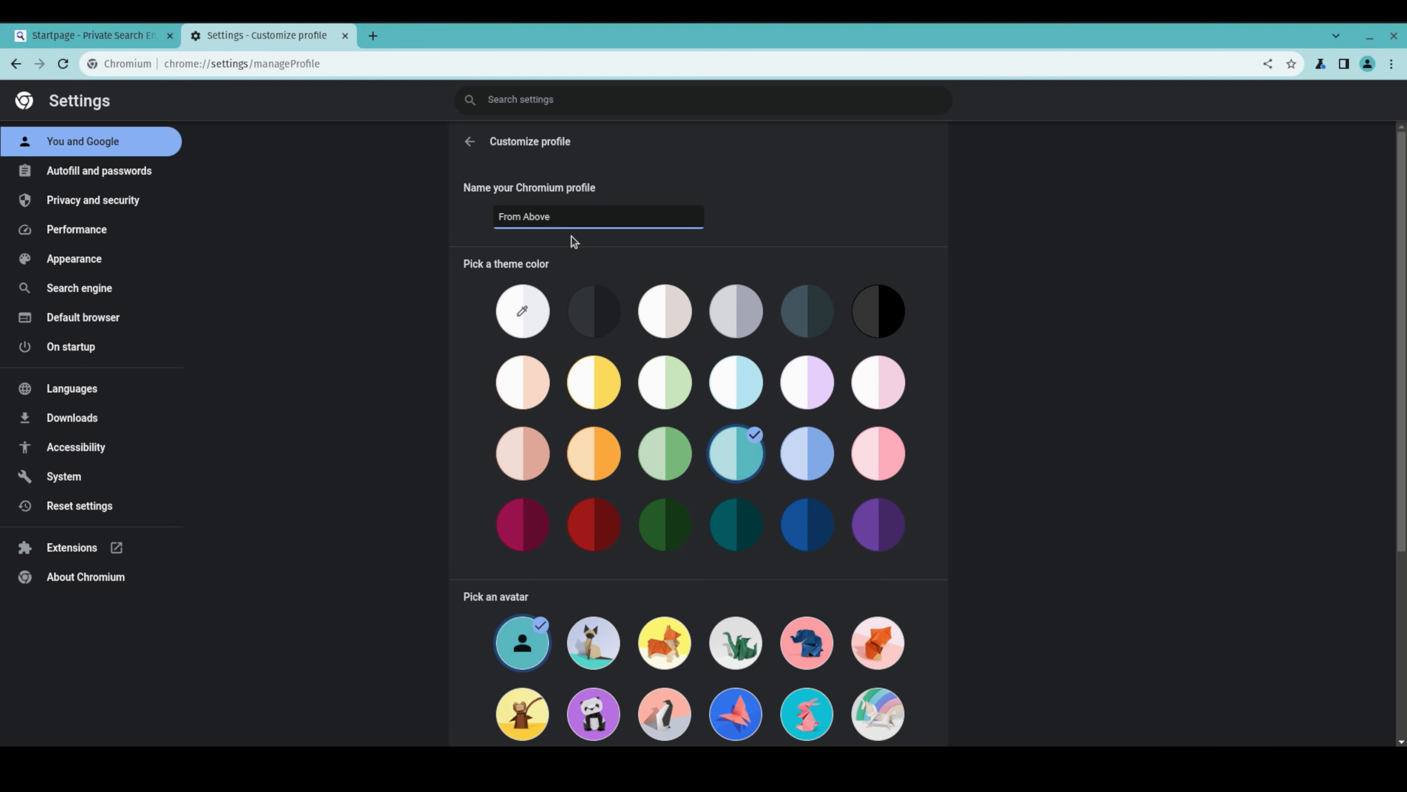
click(470, 141)
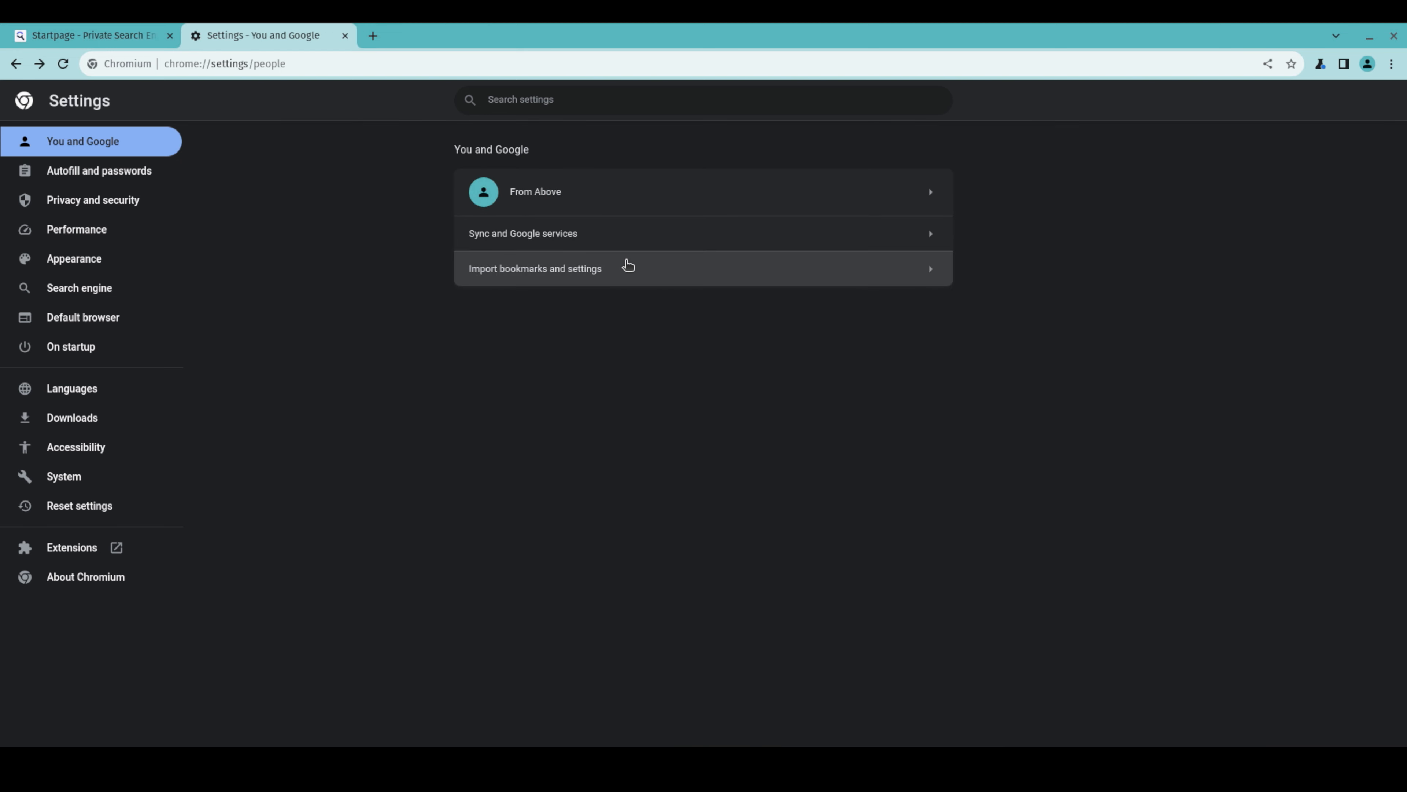
Turn off Improve search suggestions in Sync and Google services
click(602, 238)
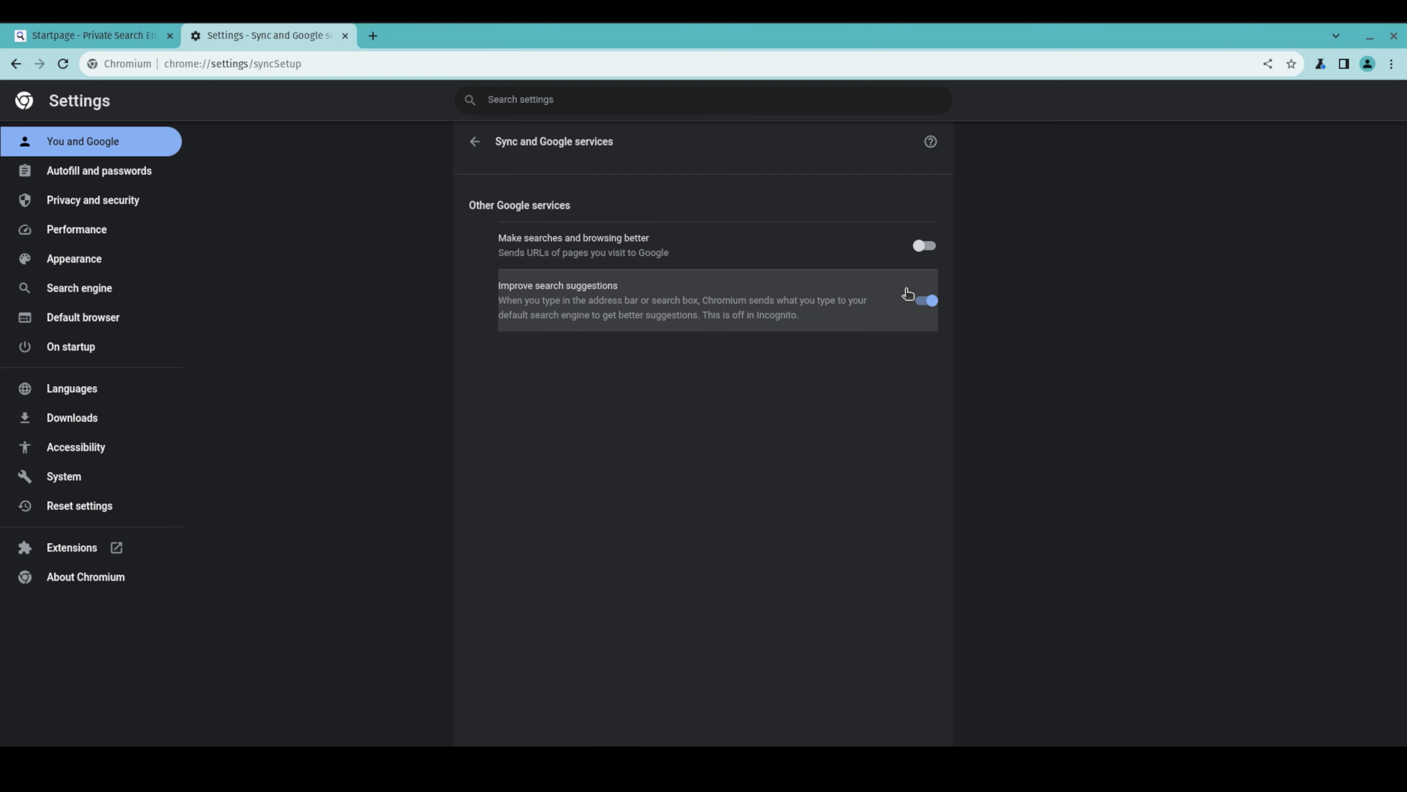
click(922, 304)
click(475, 142)
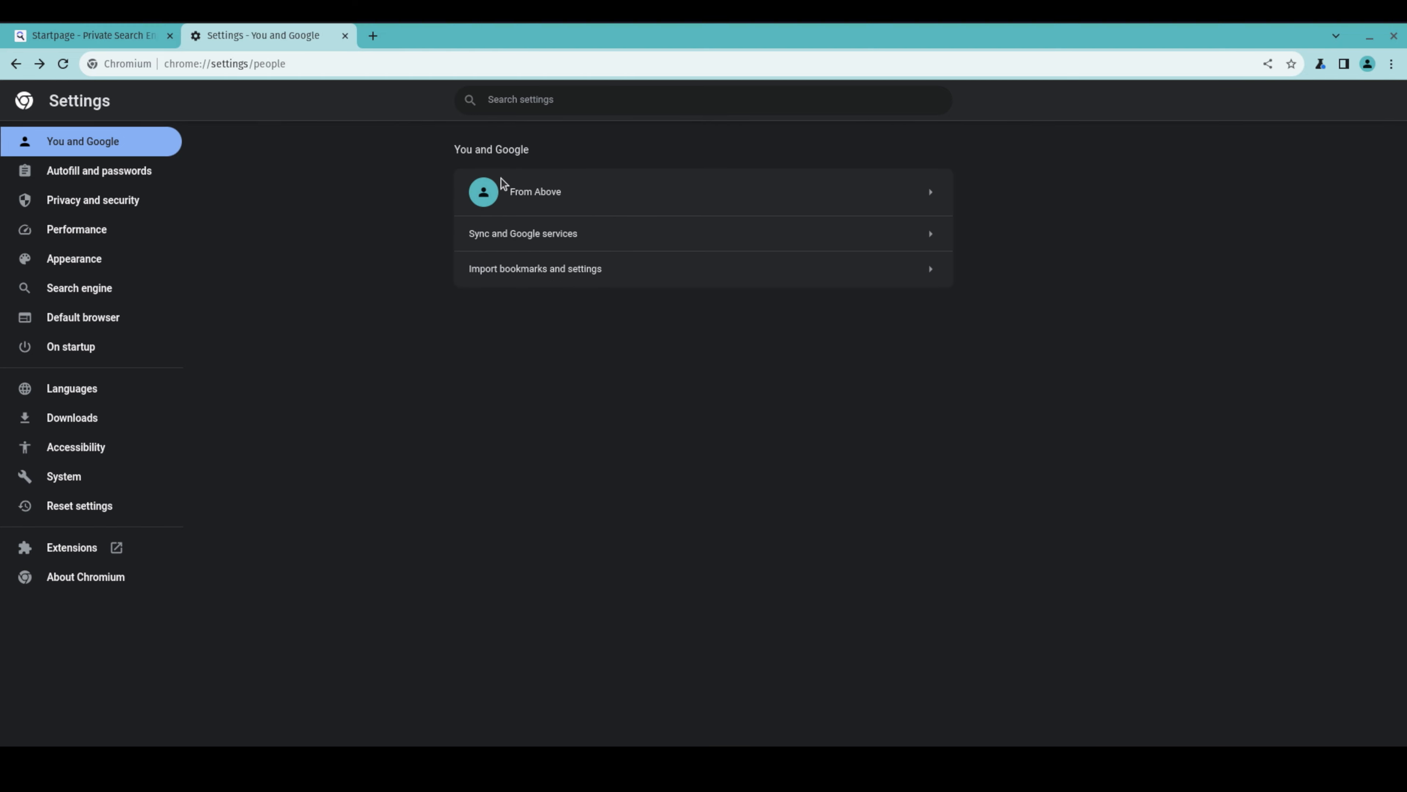
click(546, 270)
click(773, 476)
In Password Manager, turn off Offer to save passwords and Sign in automatically, then close its tab
click(155, 170)
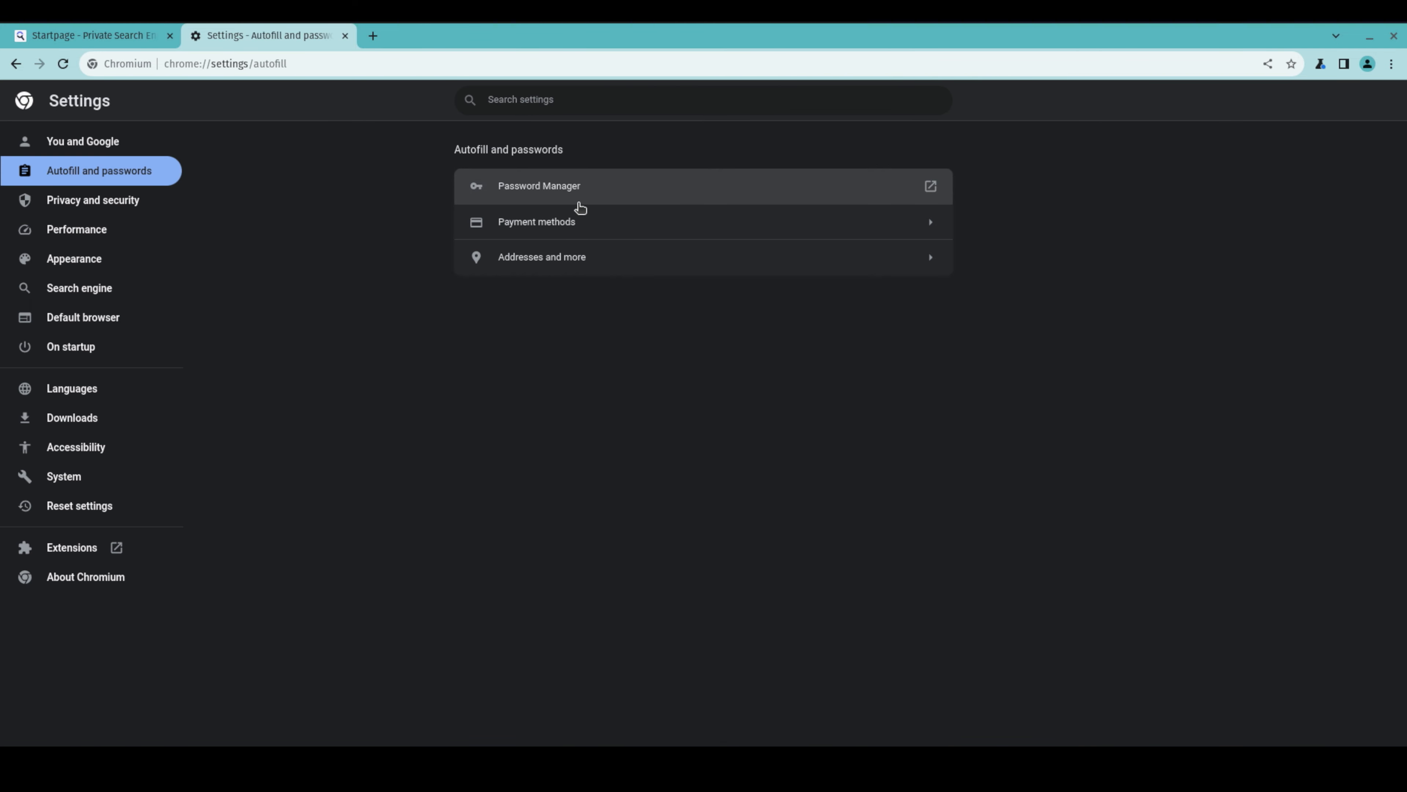
click(589, 194)
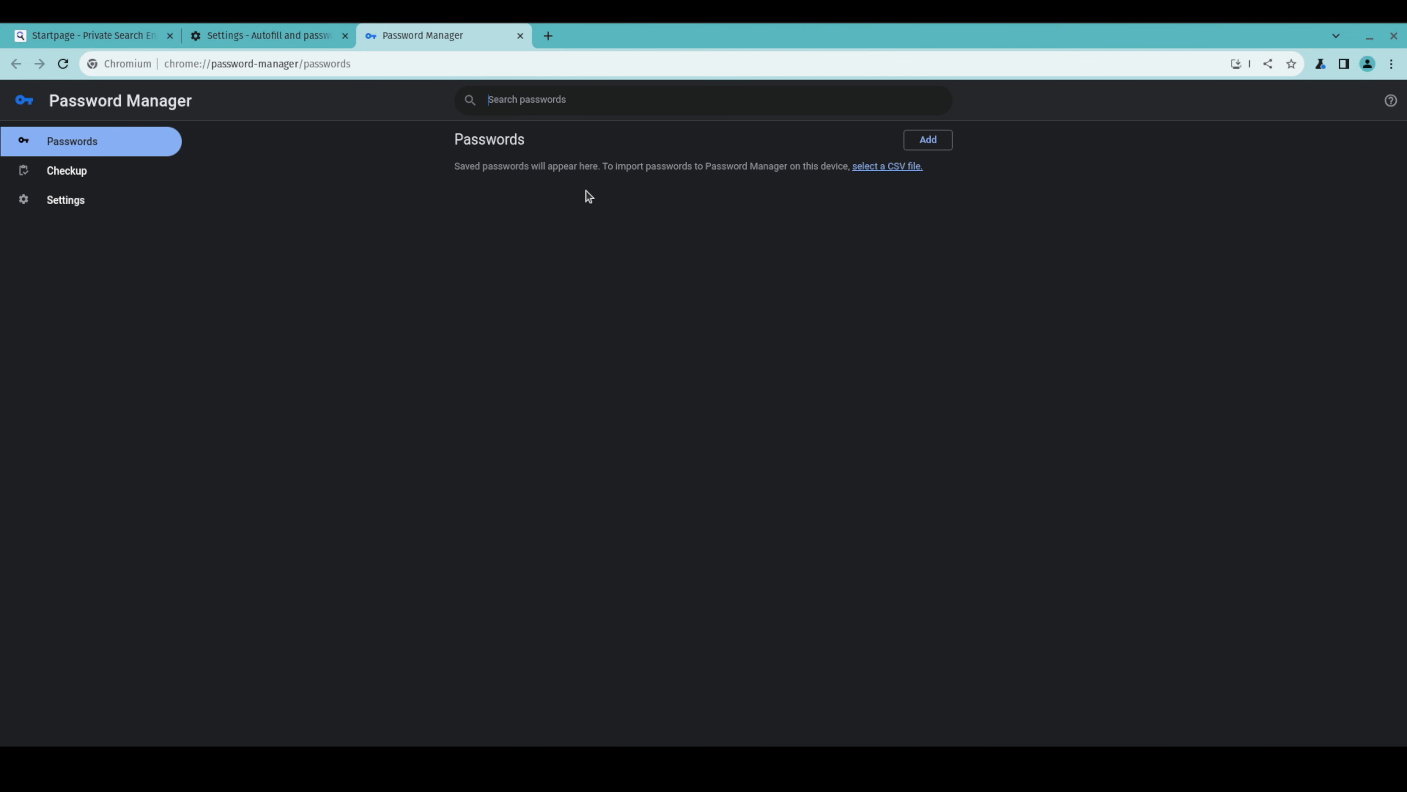
click(119, 172)
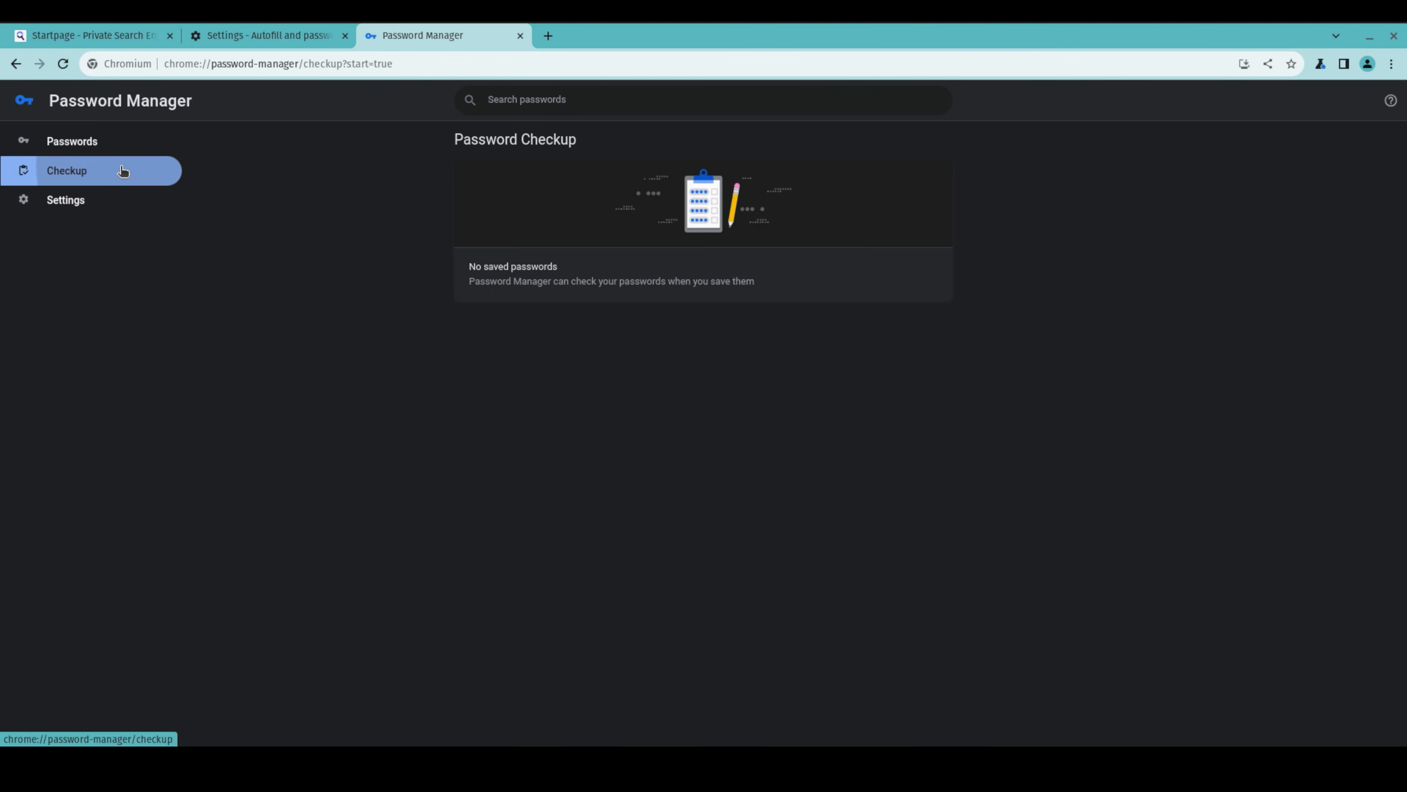
click(124, 202)
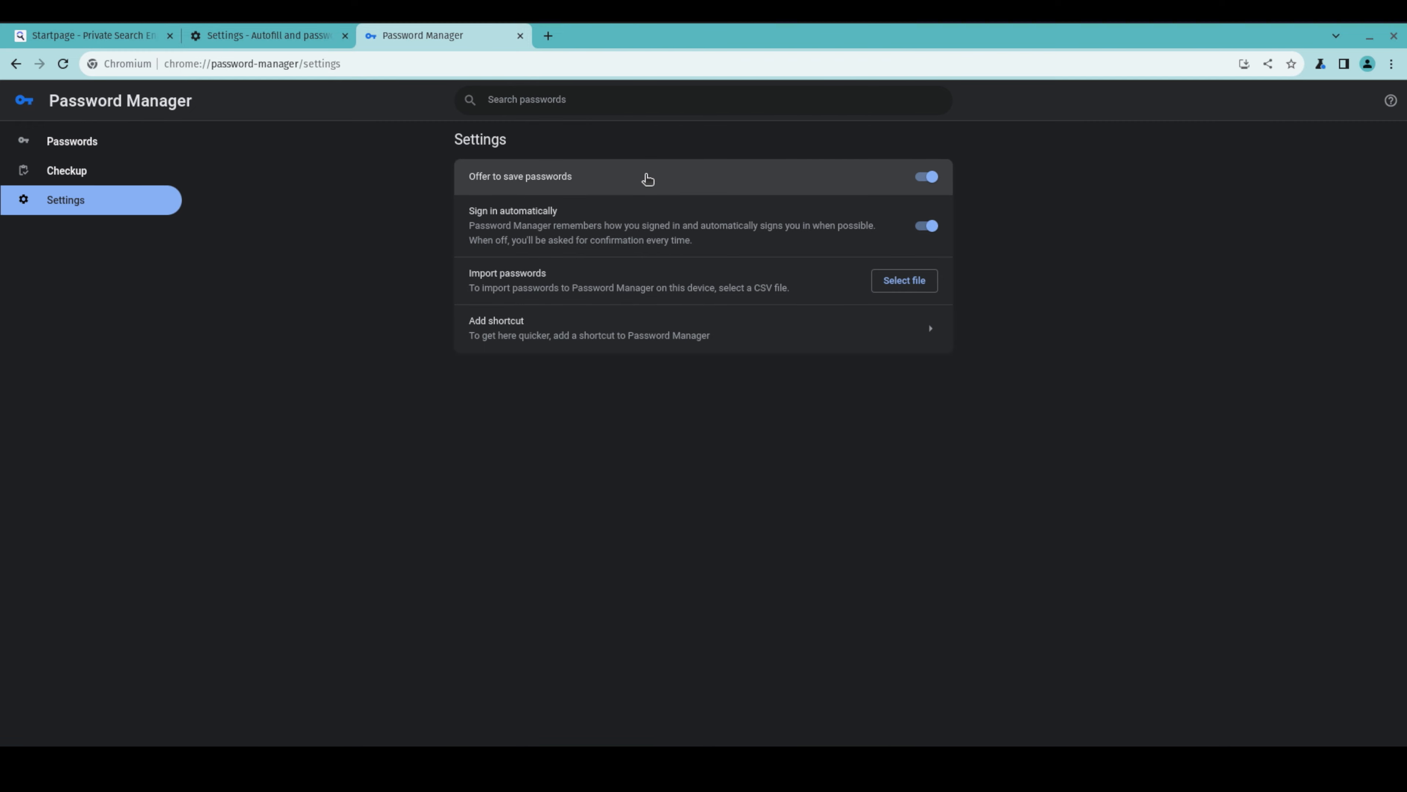
click(697, 185)
click(718, 228)
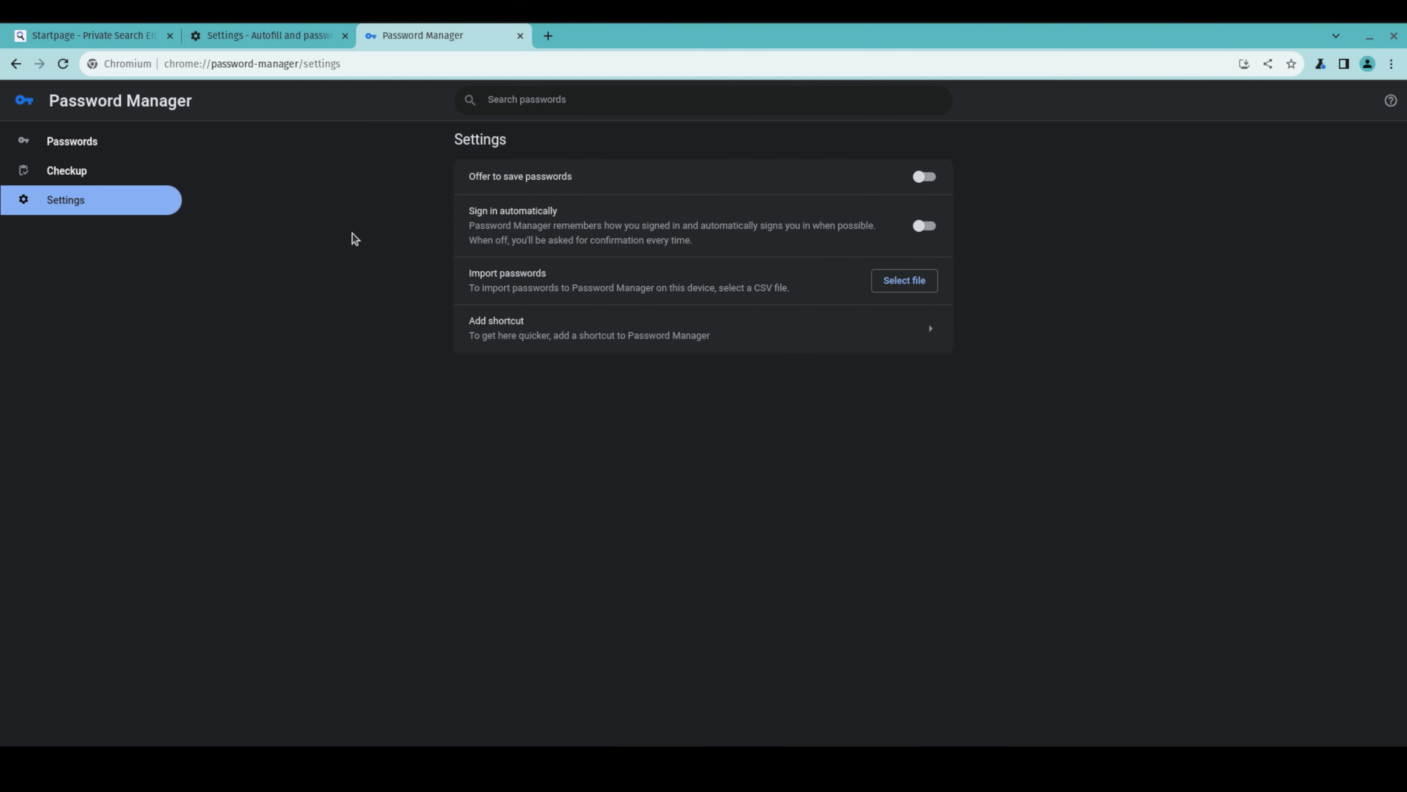
click(86, 142)
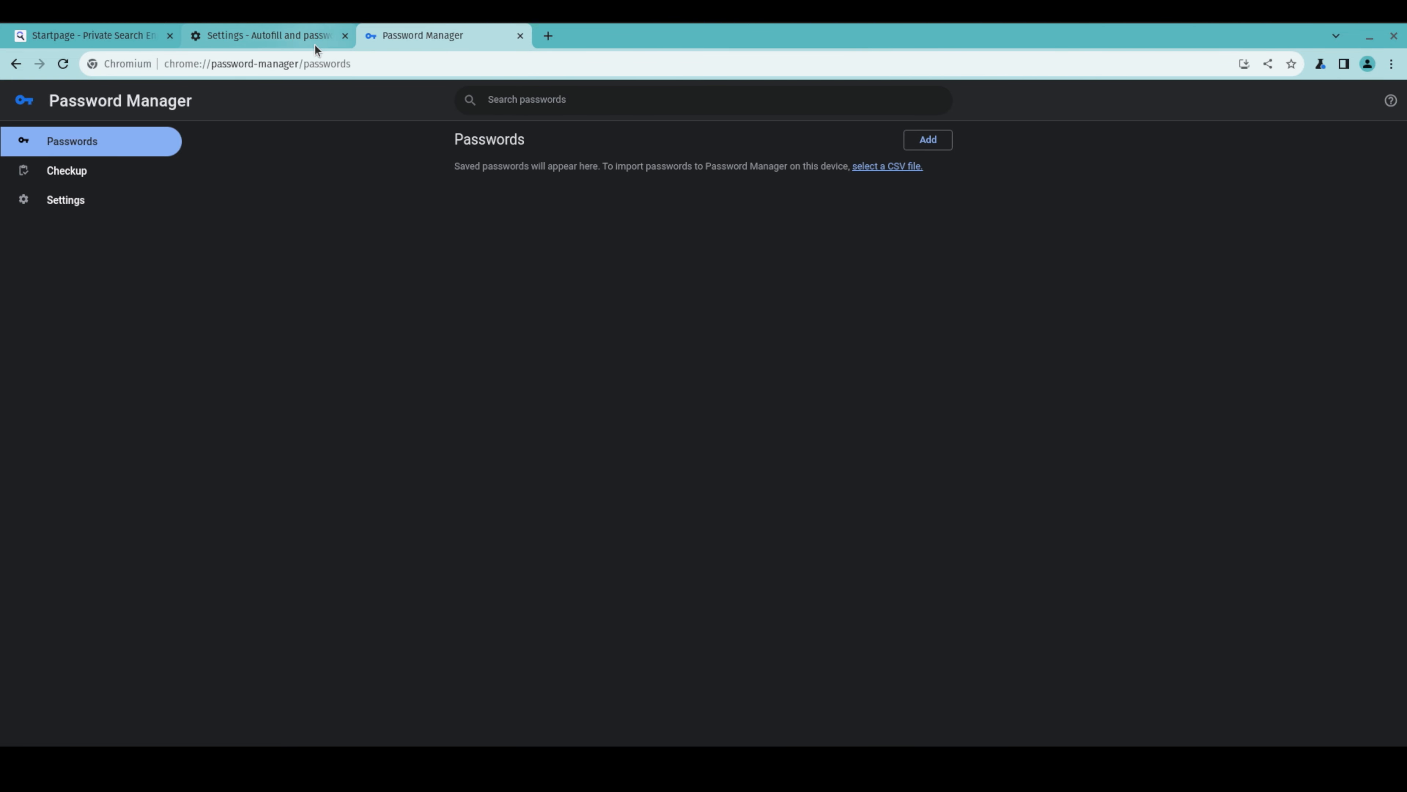
click(521, 35)
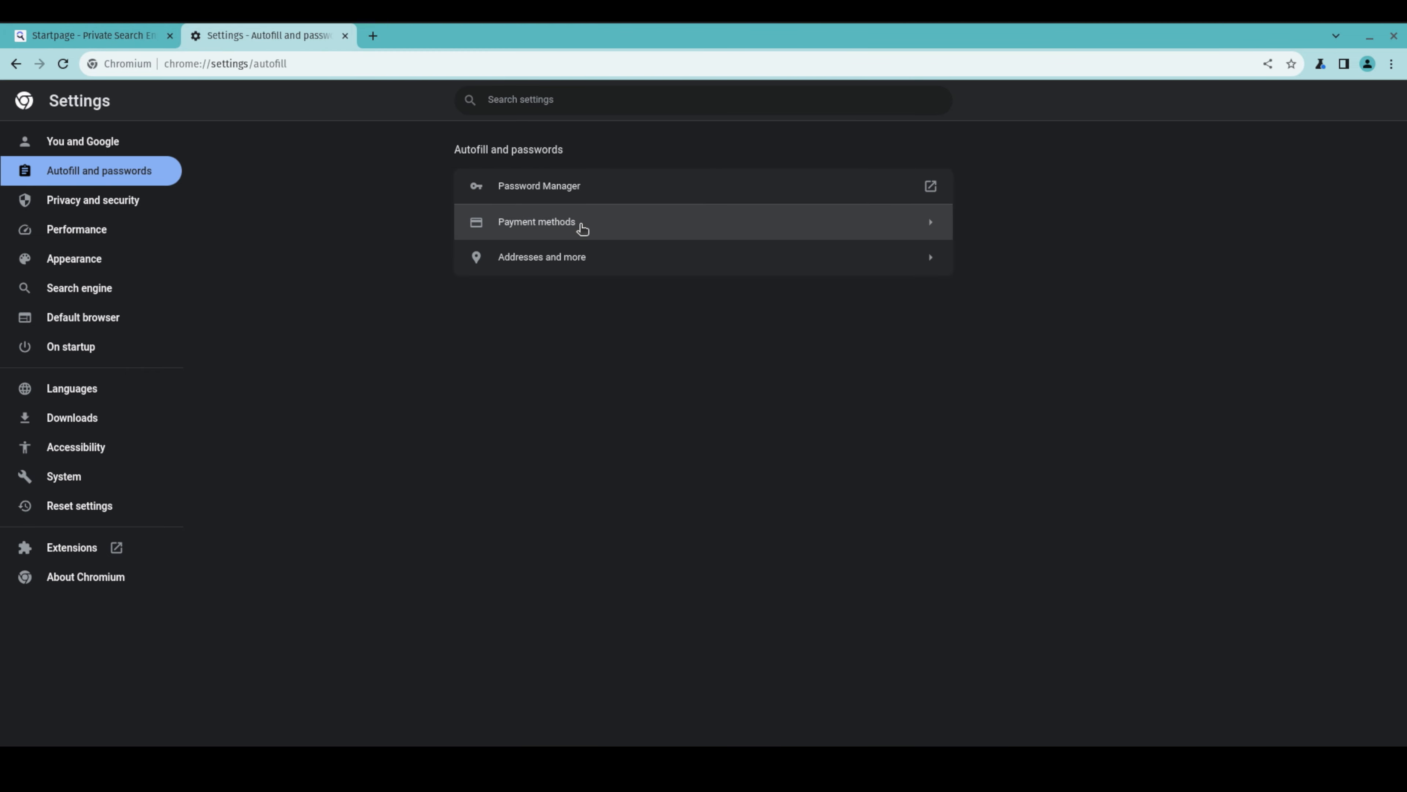
Turn off saving and filling payment methods and letting sites check for saved payment methods
click(561, 224)
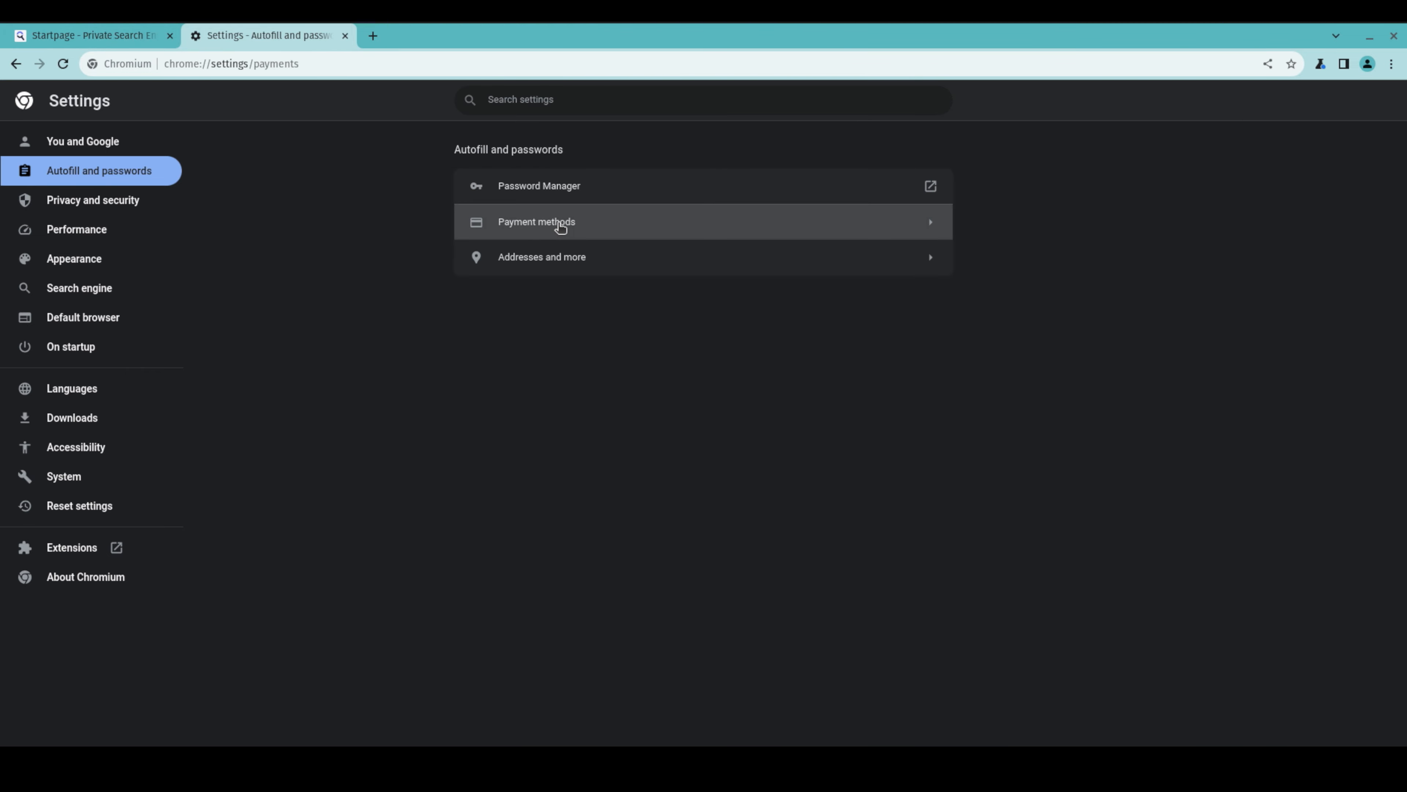
click(924, 239)
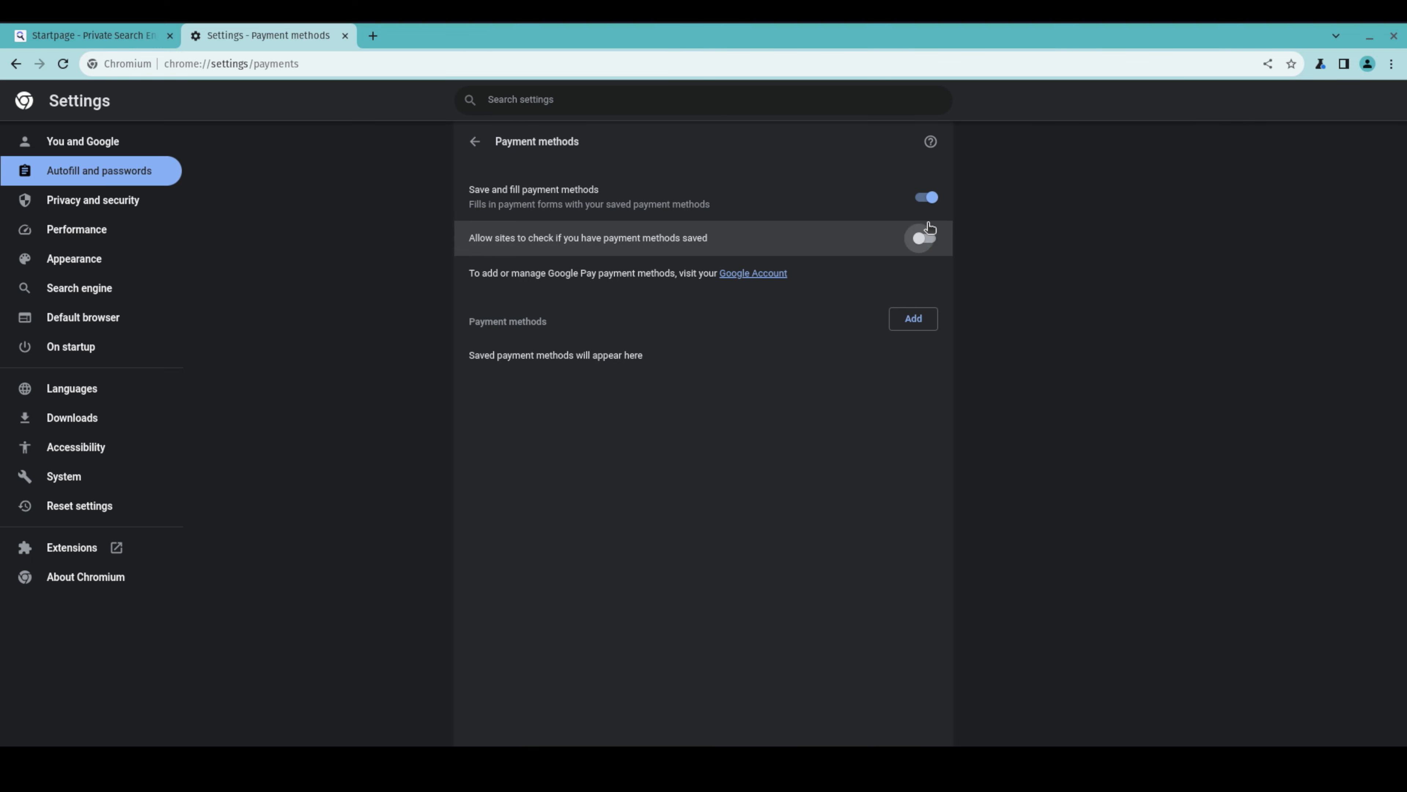
click(927, 197)
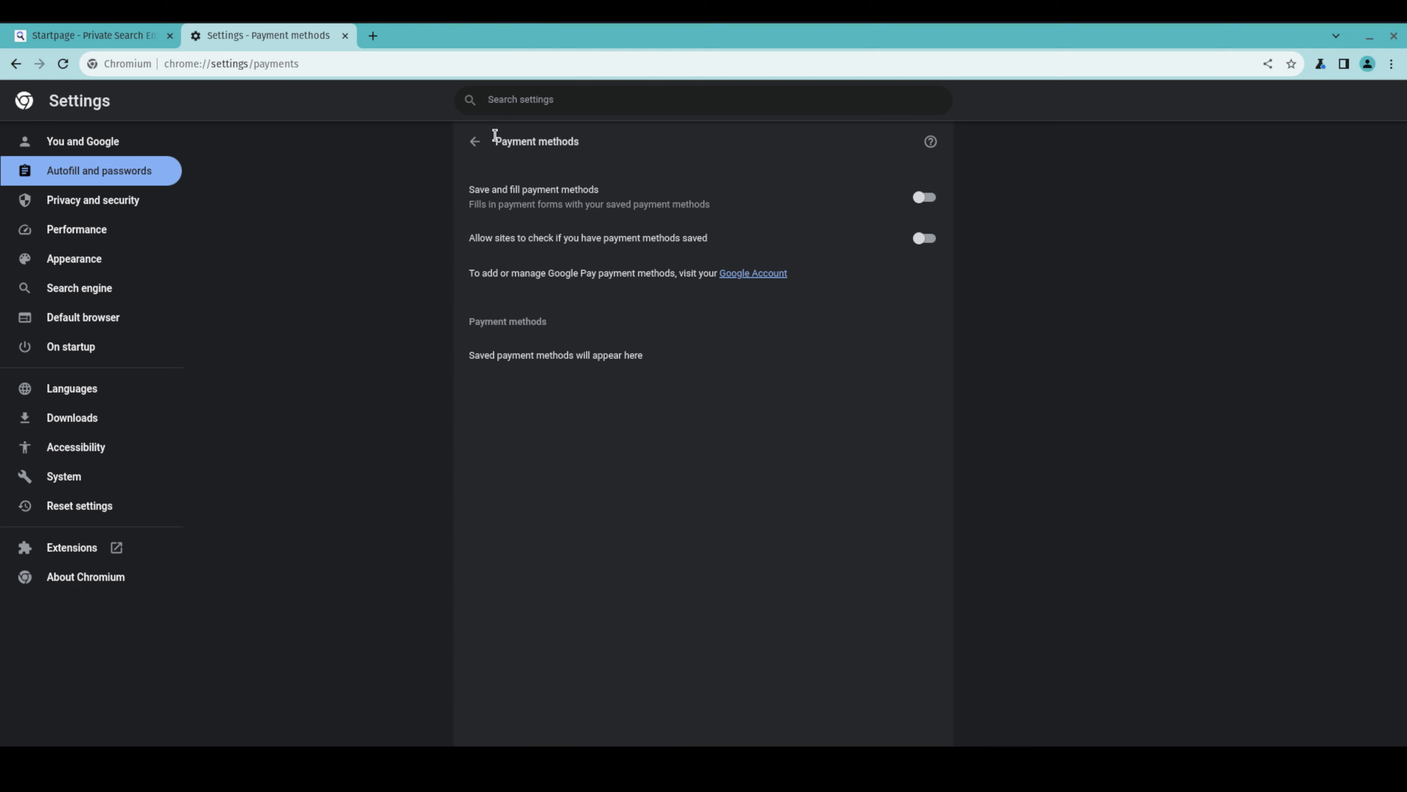
click(476, 143)
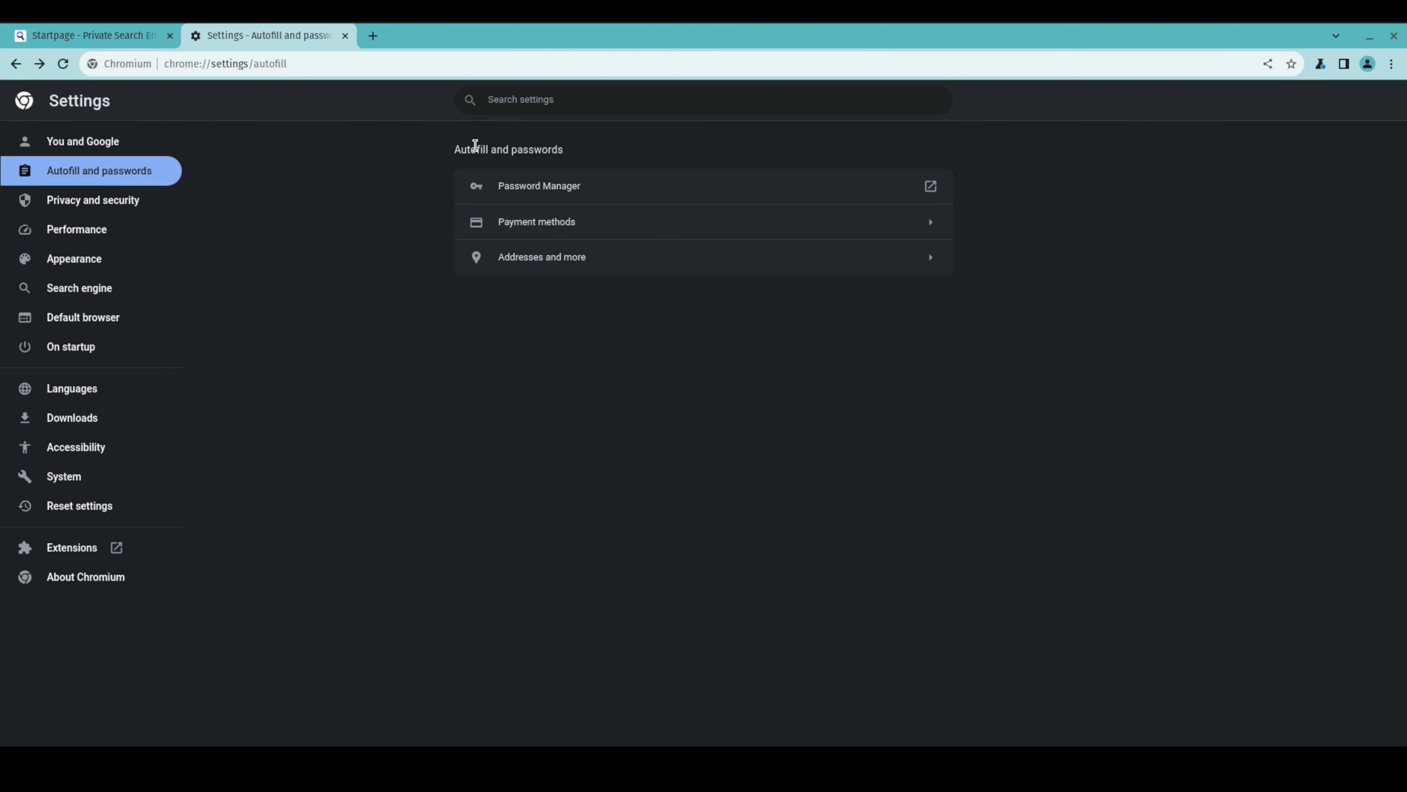
Turn off saving and filling addresses
click(577, 269)
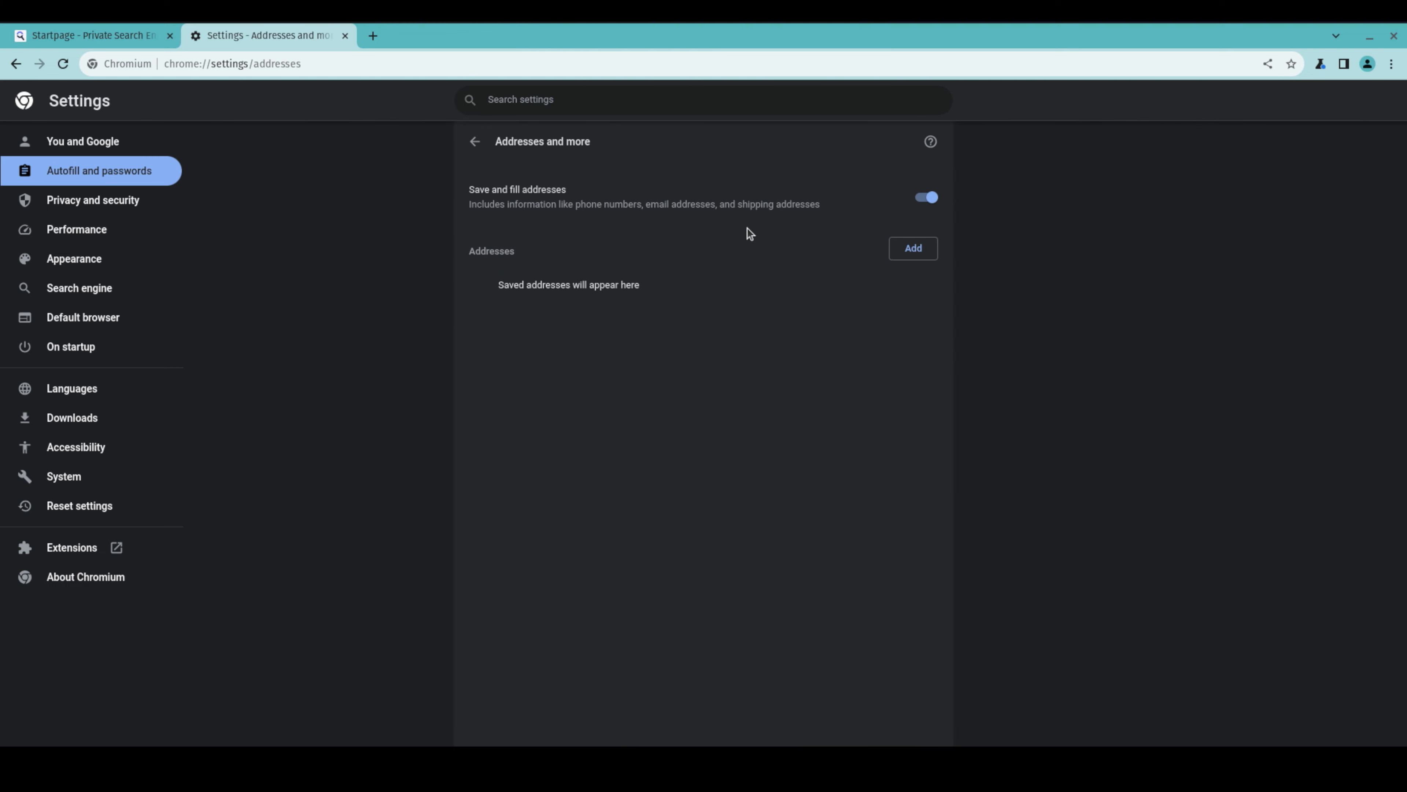
click(926, 199)
click(475, 144)
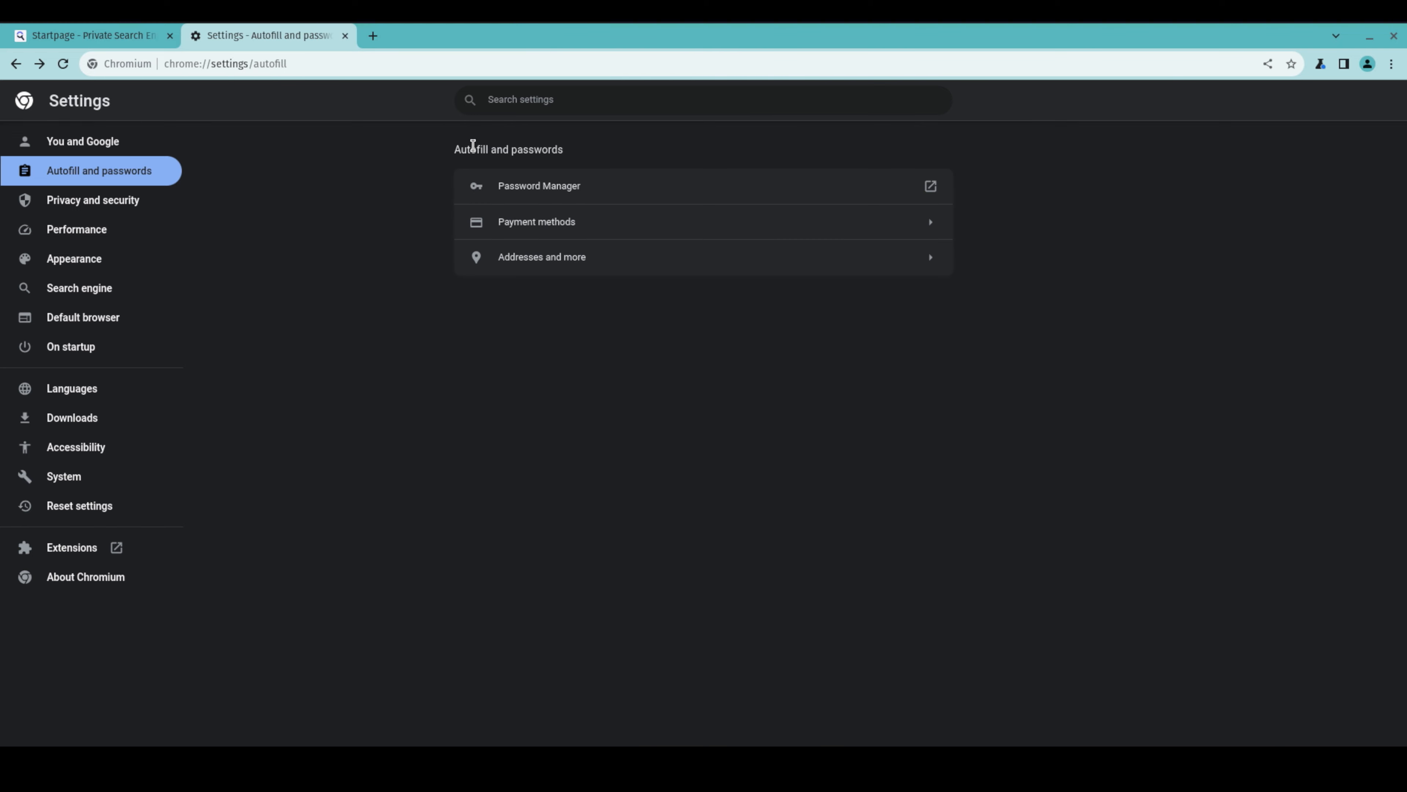
Dismiss the Privacy Guide offer and enable sending Do Not Track requests in third-party cookie settings
click(113, 201)
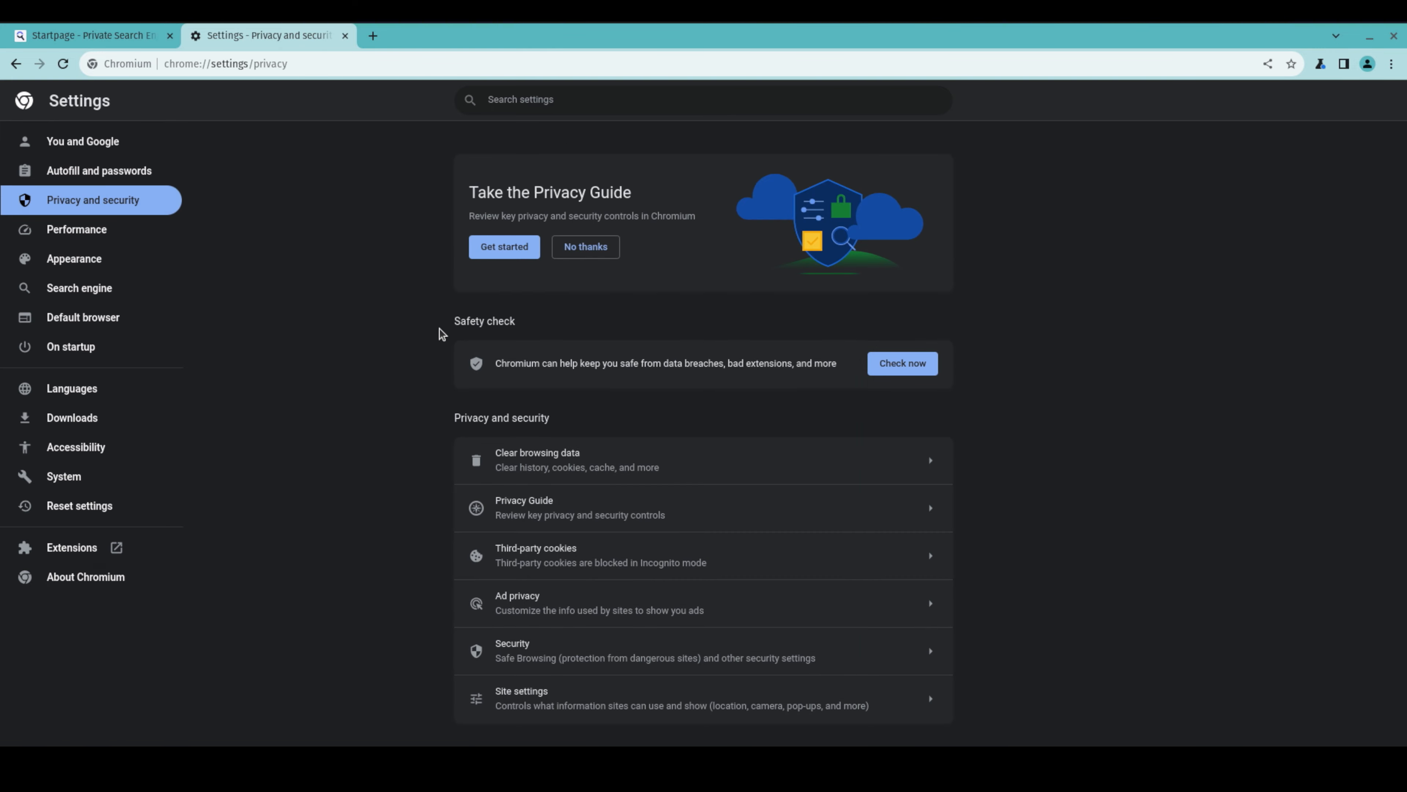
click(597, 251)
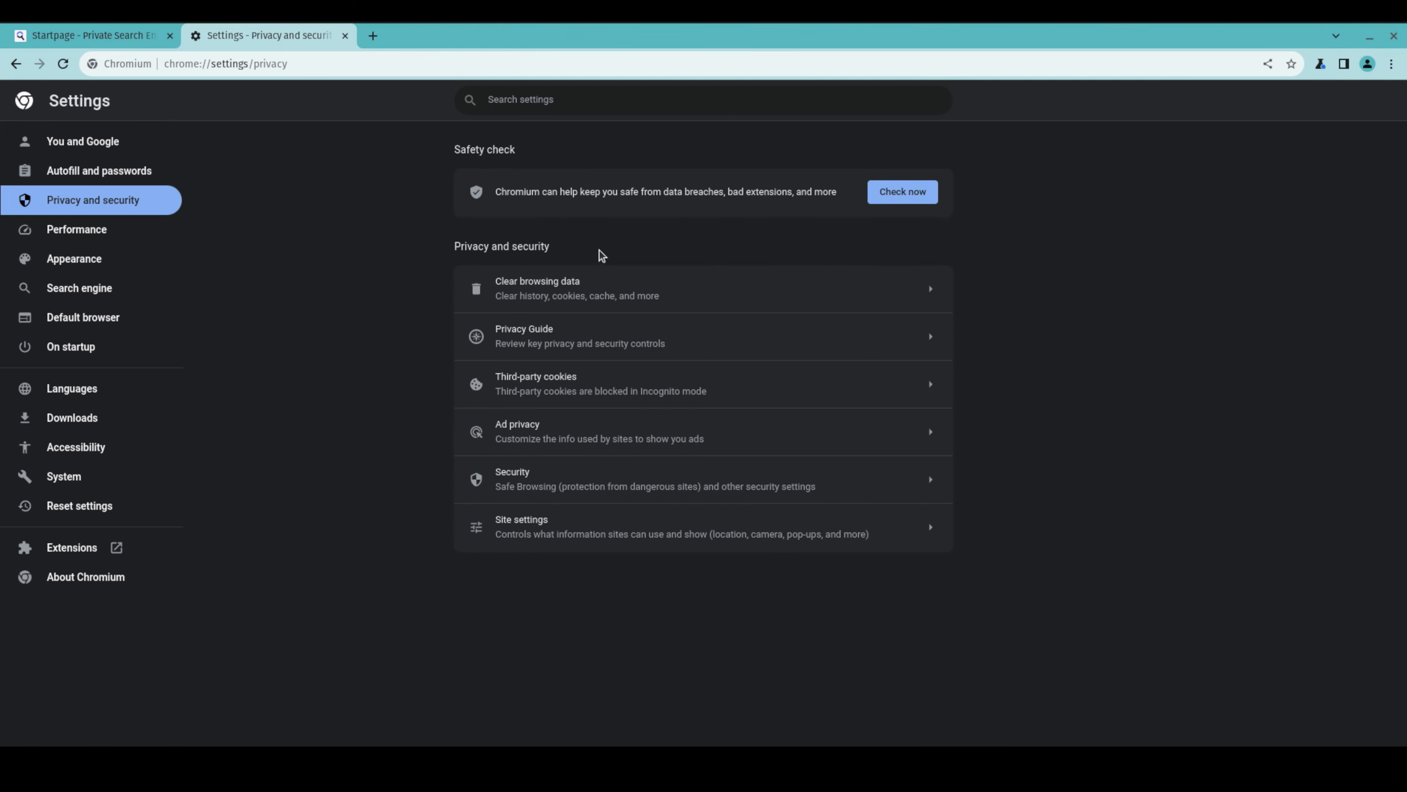
click(588, 390)
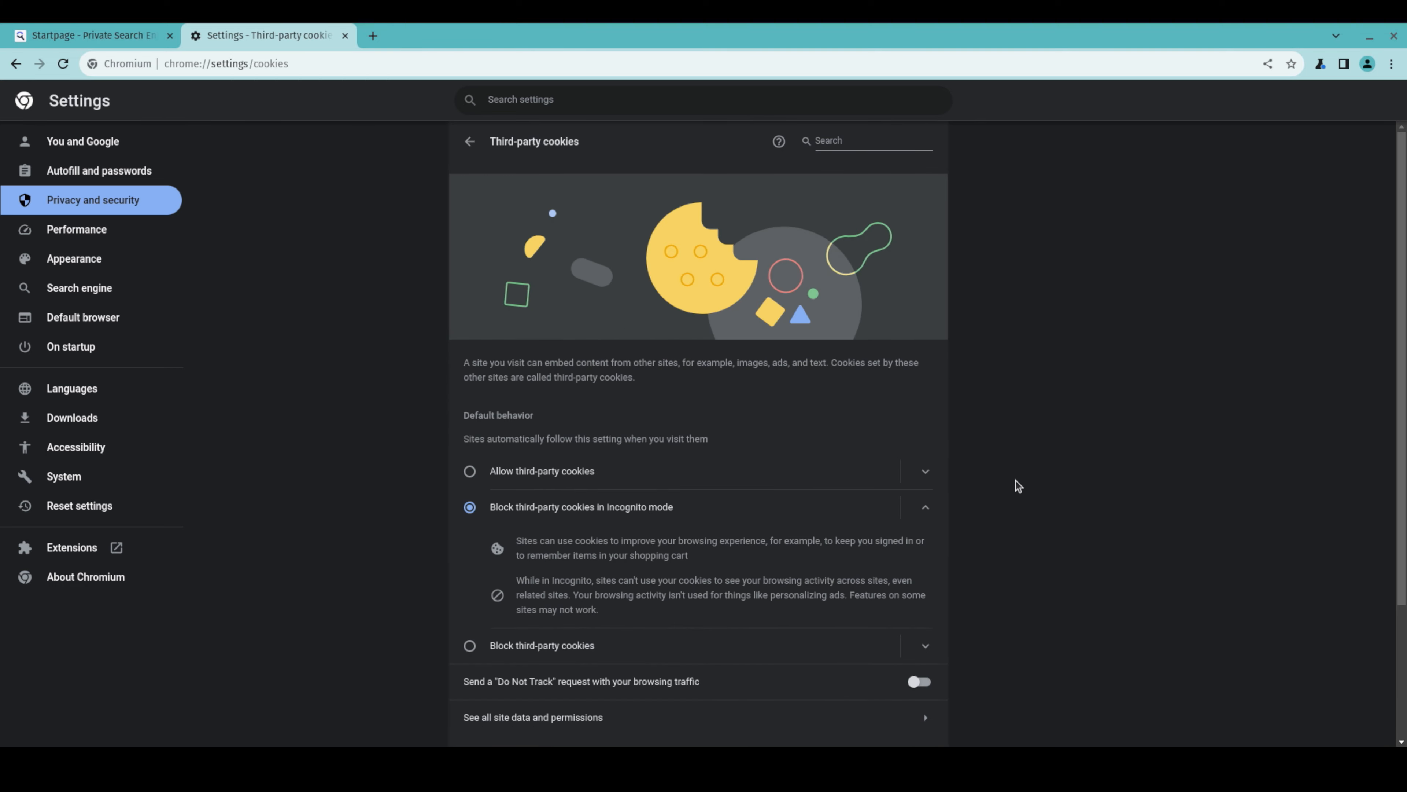
scroll(1018, 487, down, 3)
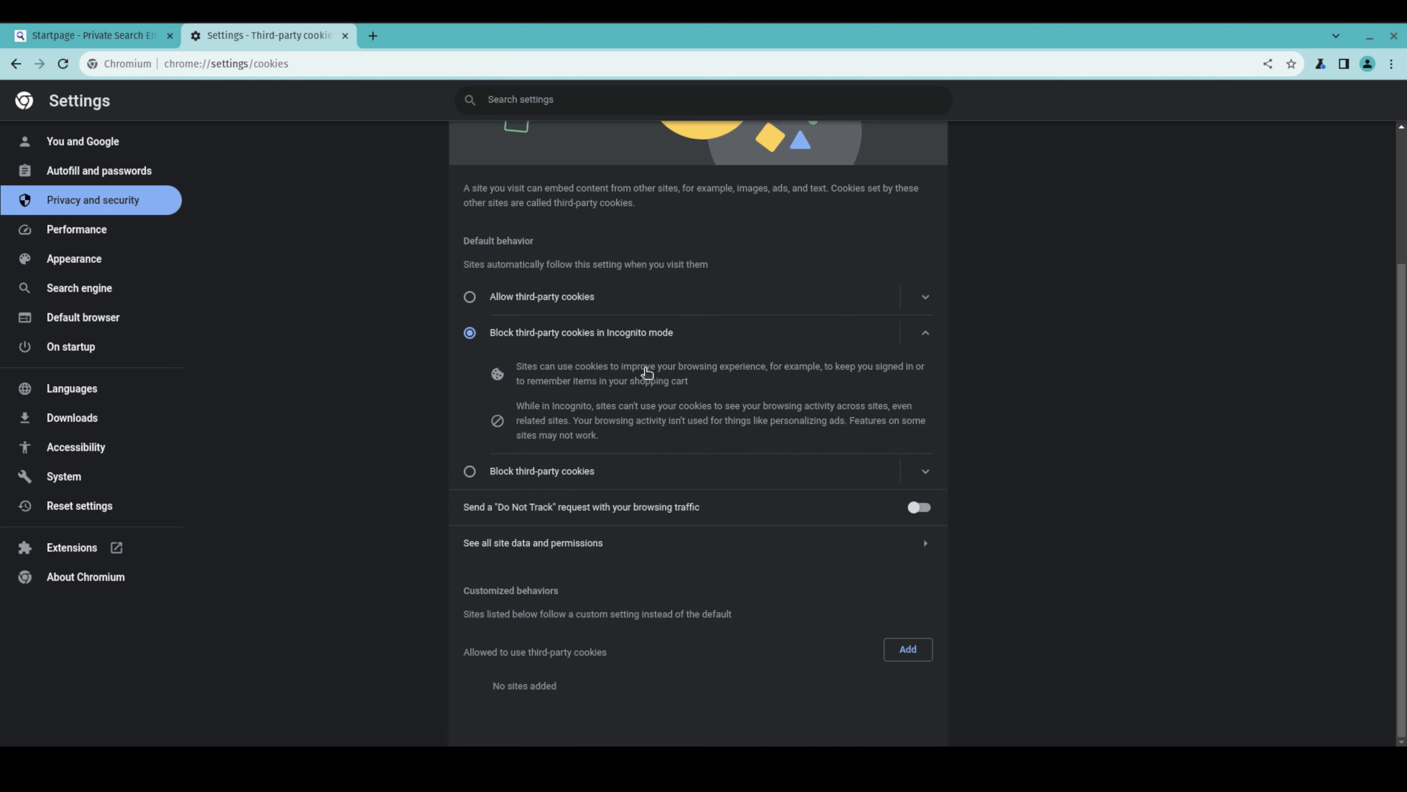
click(791, 513)
click(863, 486)
Set the default cookie behaviour to Block third-party cookies
click(537, 477)
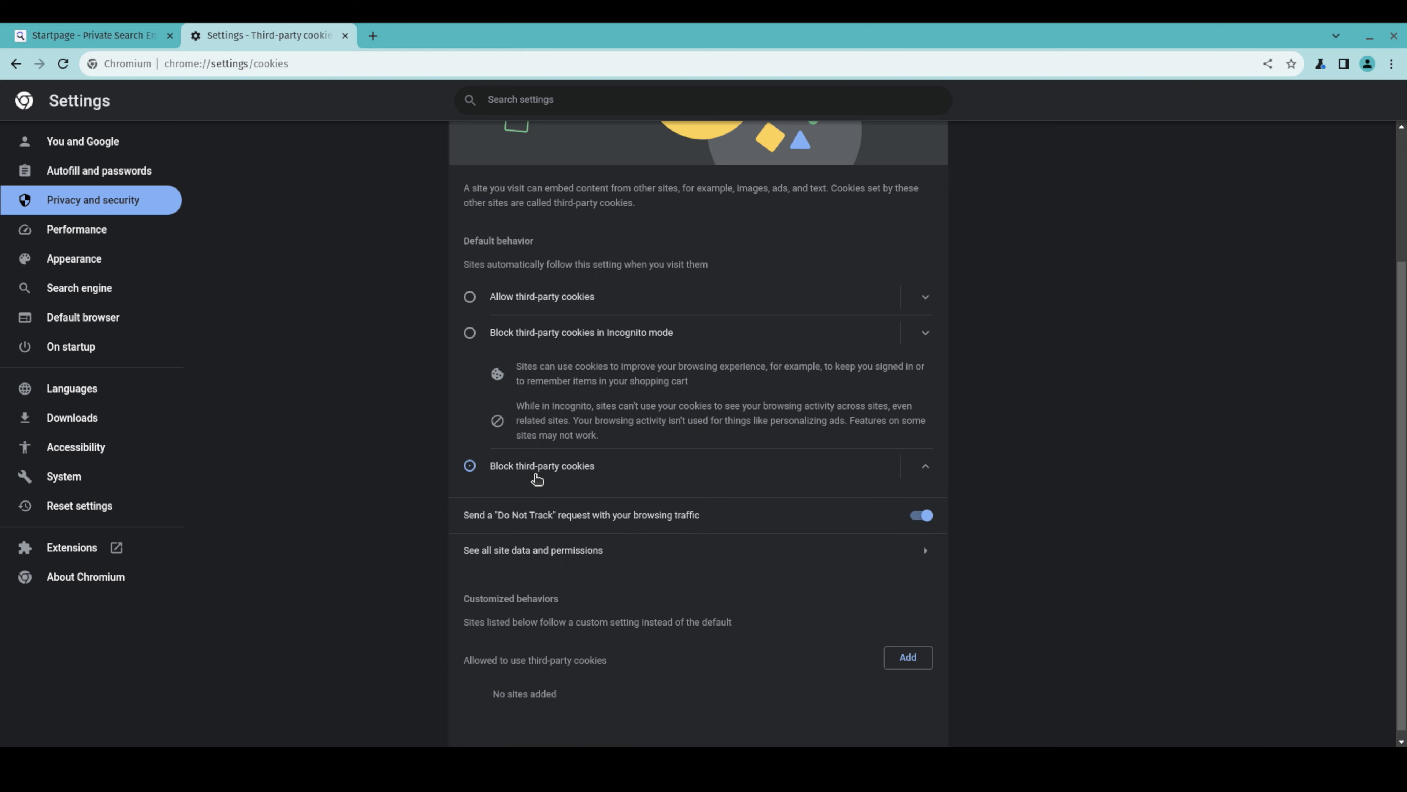
scroll(524, 311, up, 1)
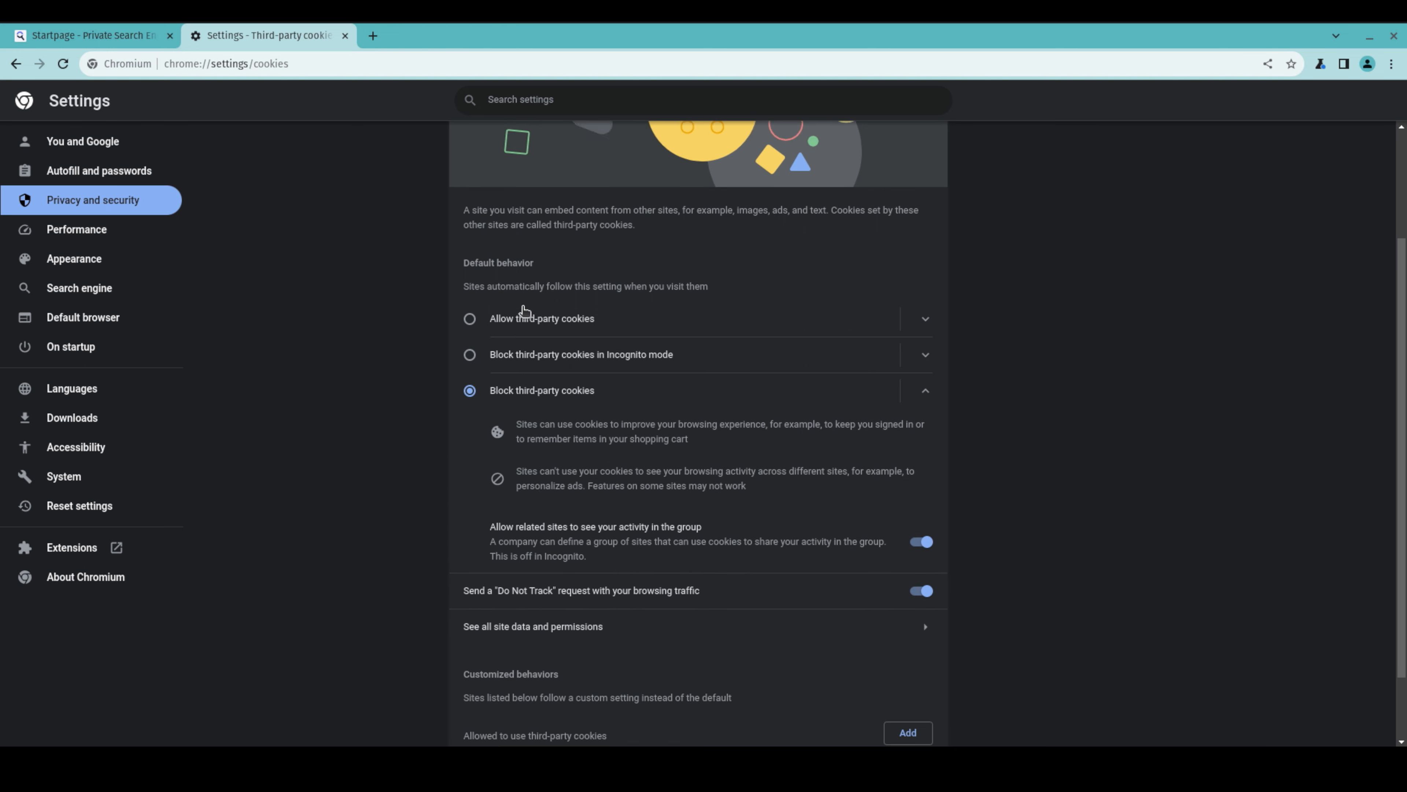
scroll(524, 310, up, 3)
click(468, 141)
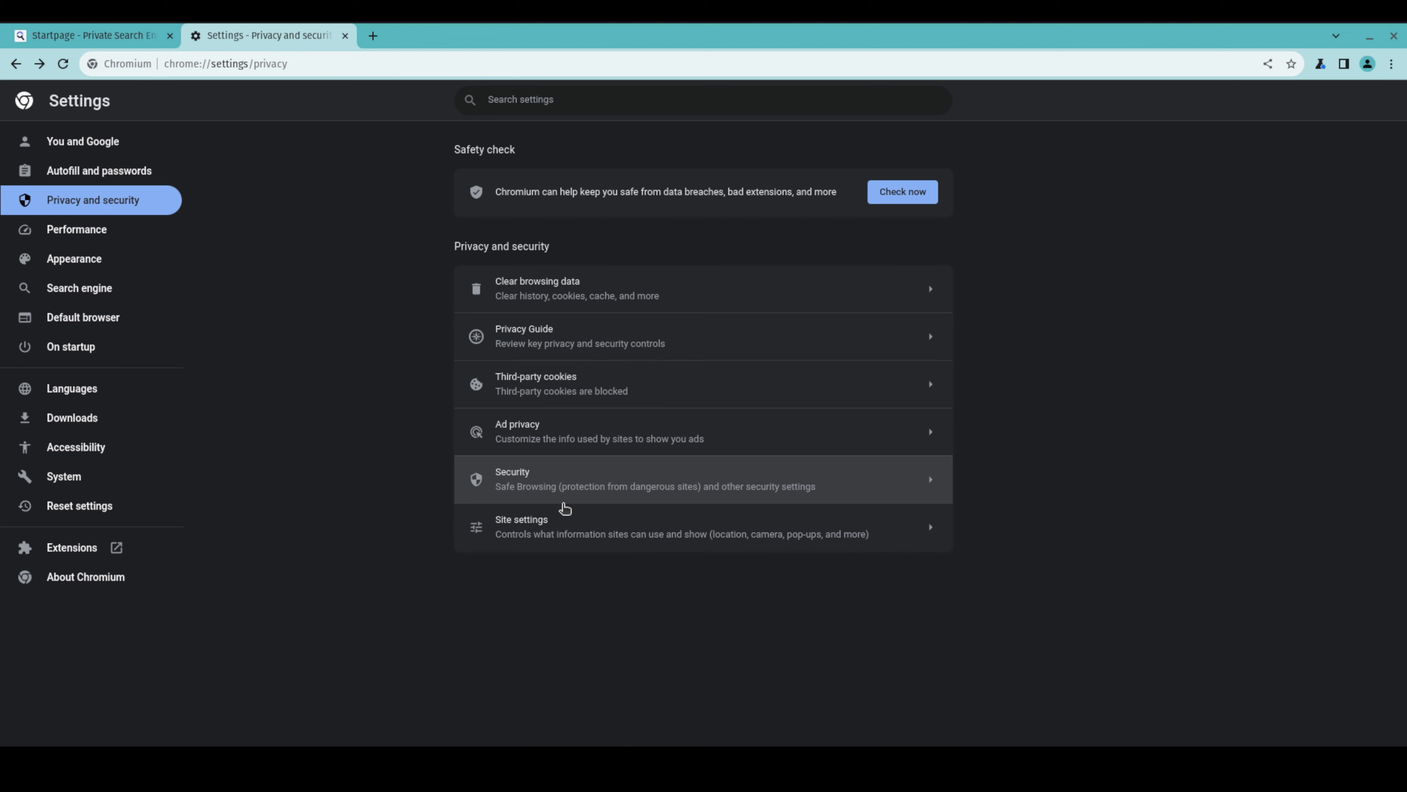
Review the ad topics, site-suggested ads and ad measurement settings under Ad privacy
click(569, 439)
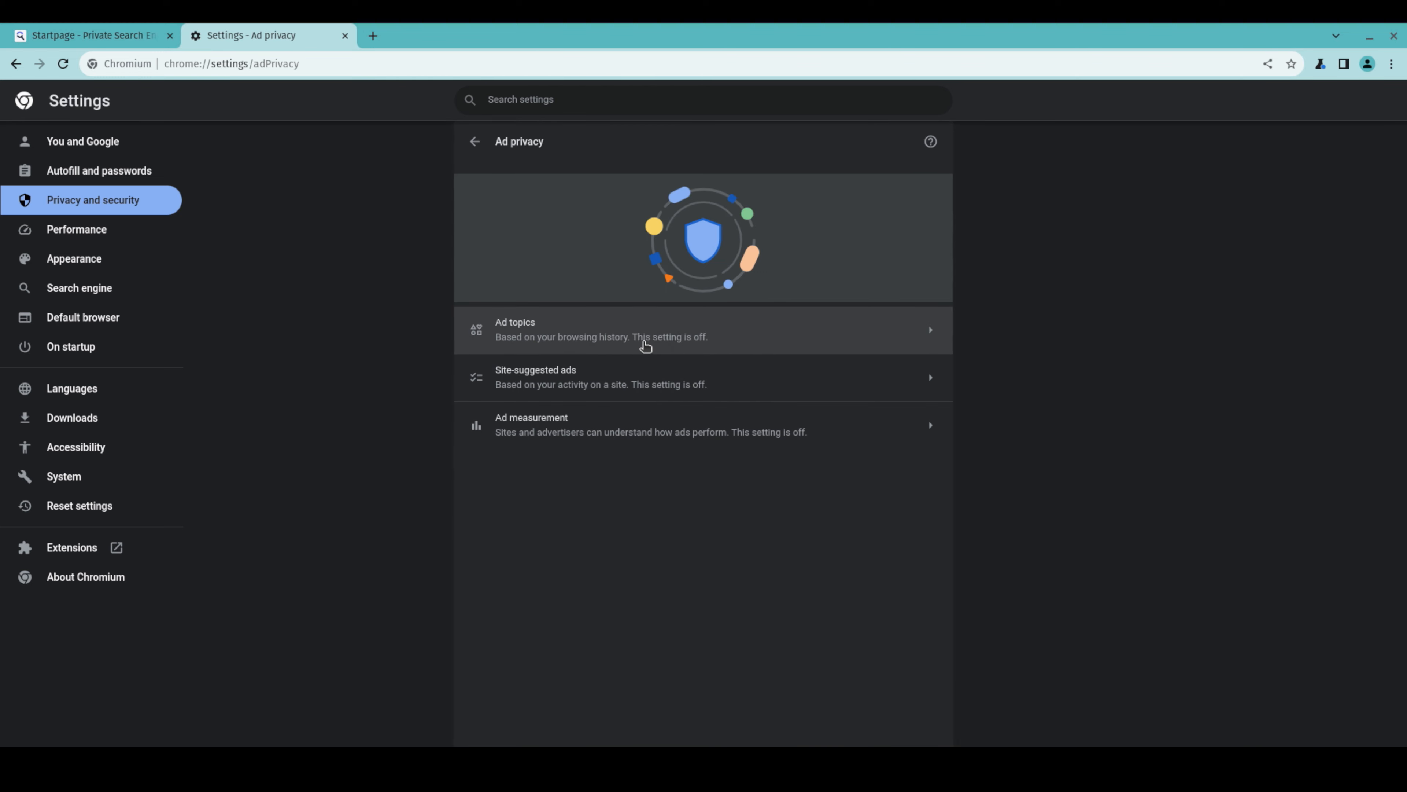
click(654, 347)
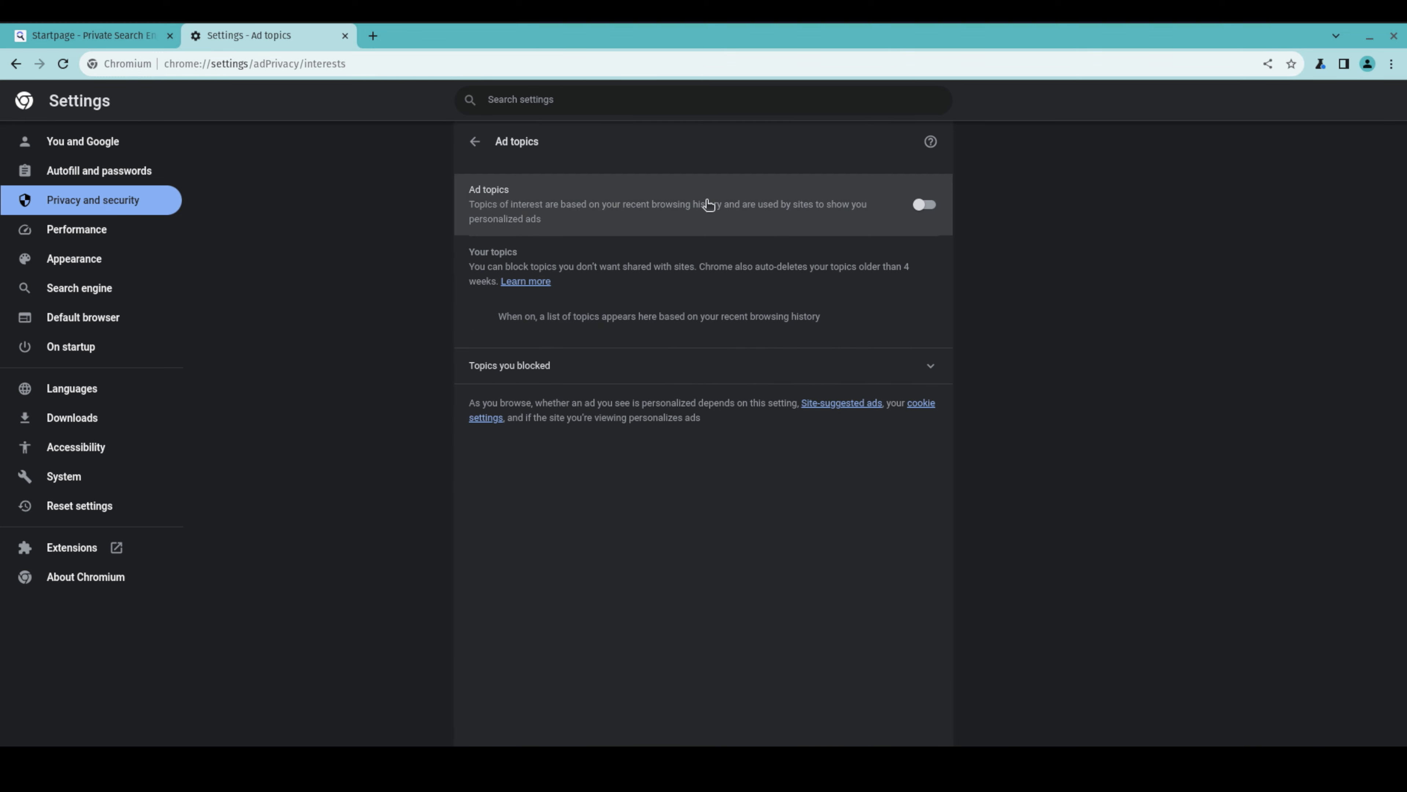
click(487, 143)
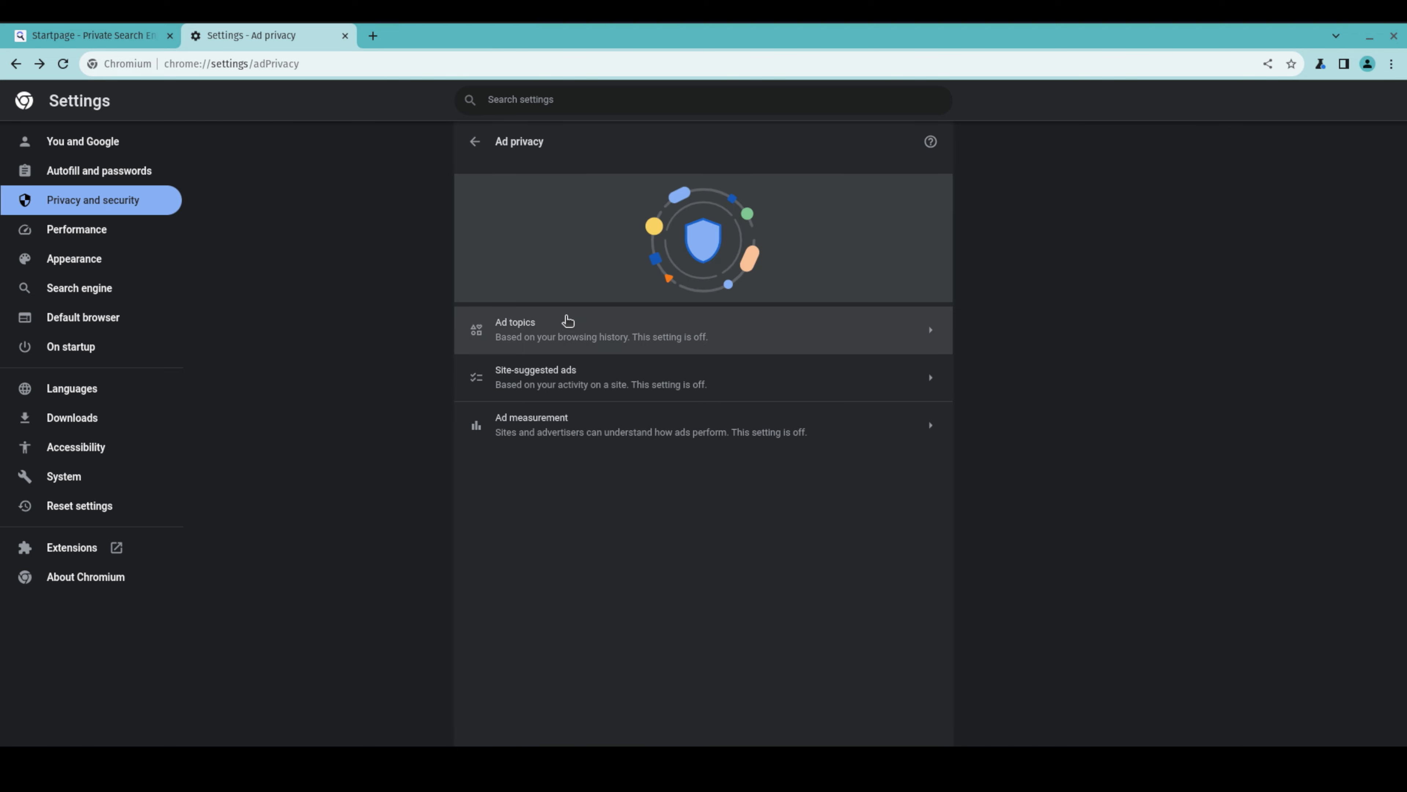
click(578, 374)
click(475, 142)
click(576, 424)
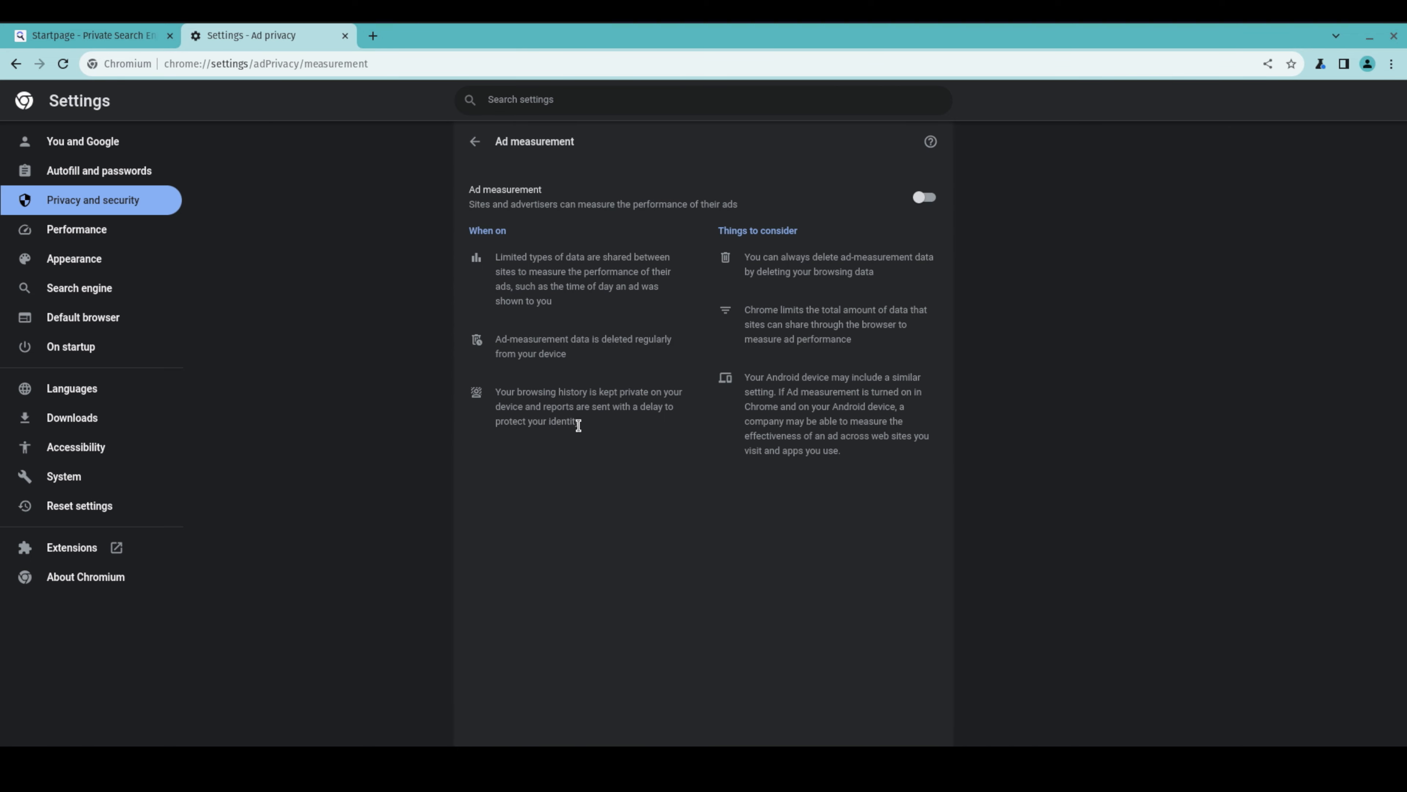
click(476, 144)
click(480, 147)
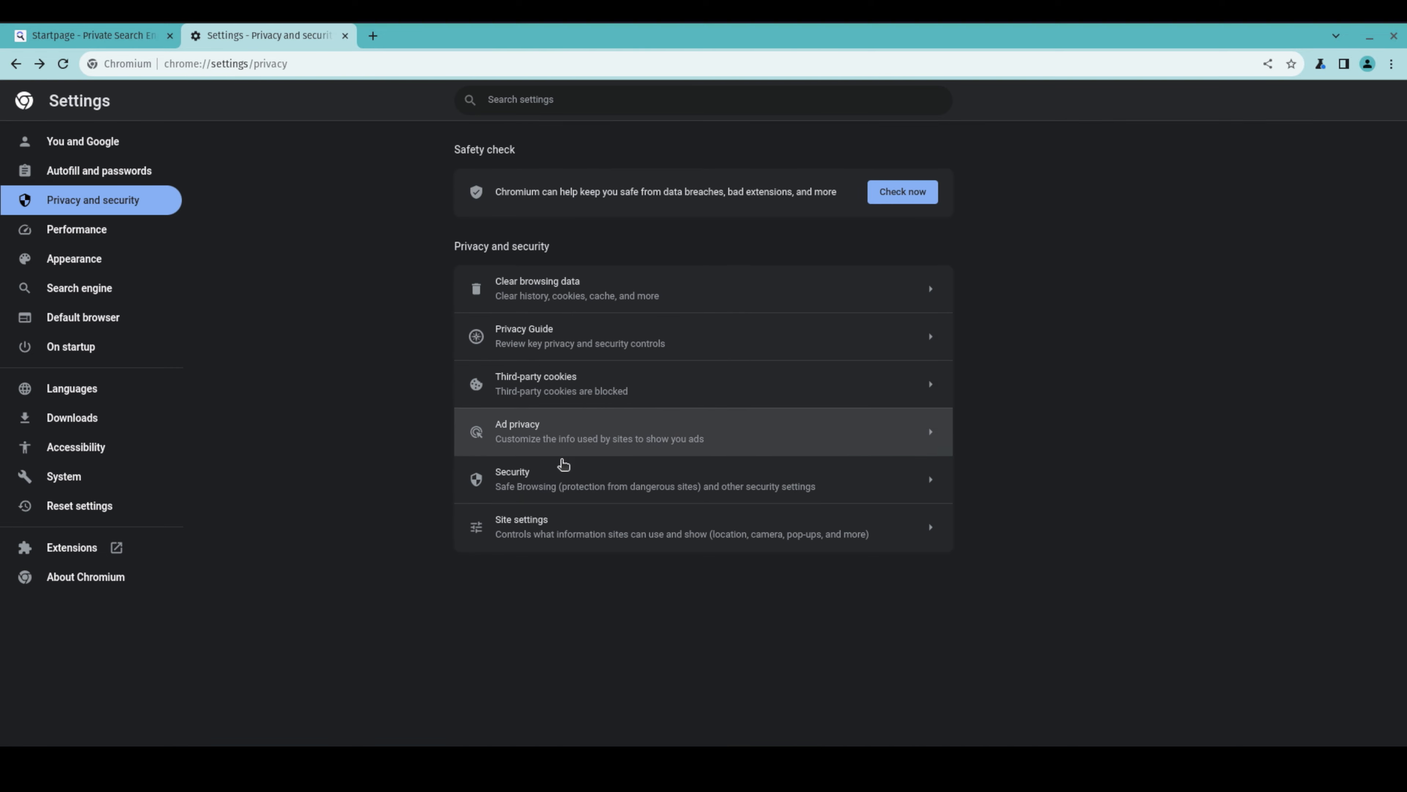
Examine the Security page, including the secure DNS provider choices, without changing anything
click(562, 476)
scroll(559, 389, down, 5)
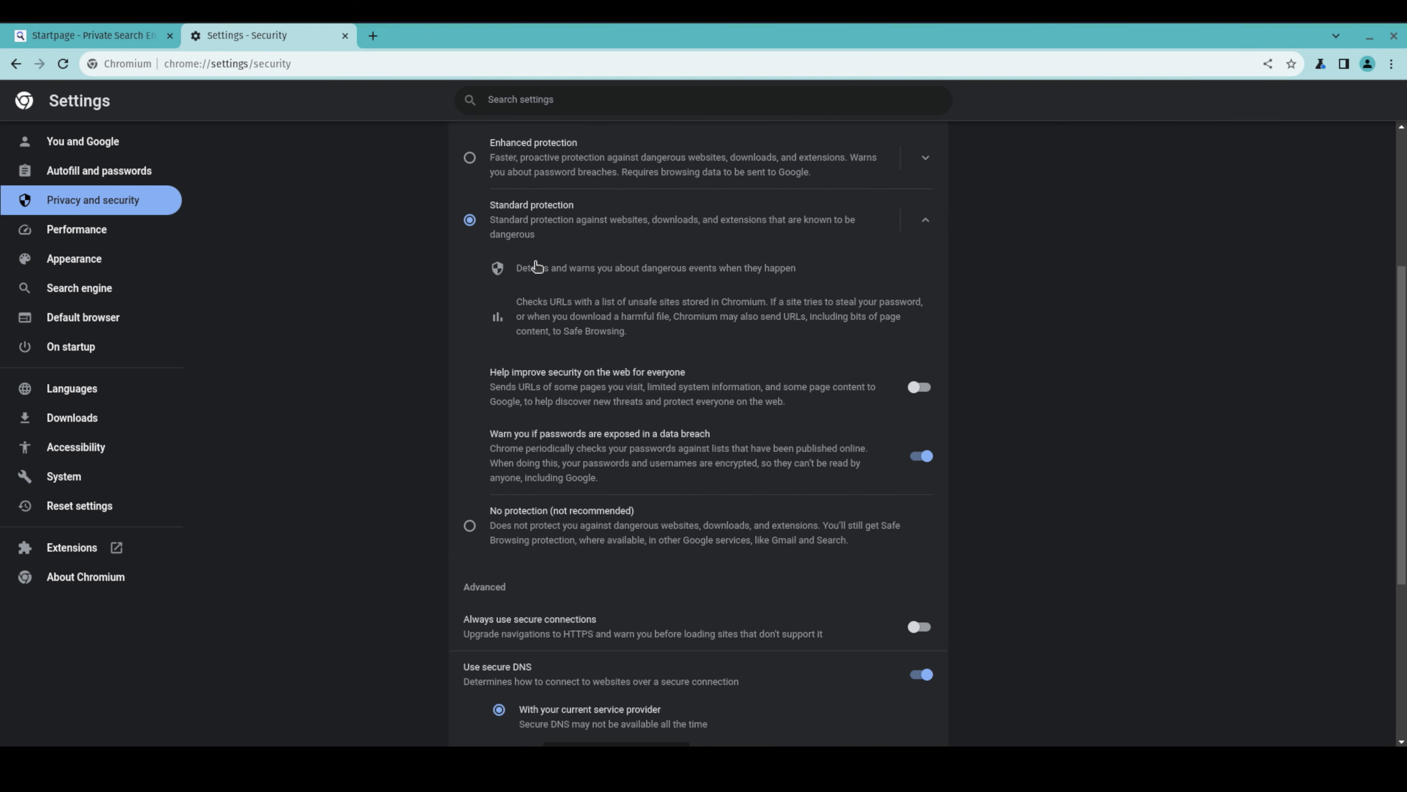
scroll(537, 354, down, 3)
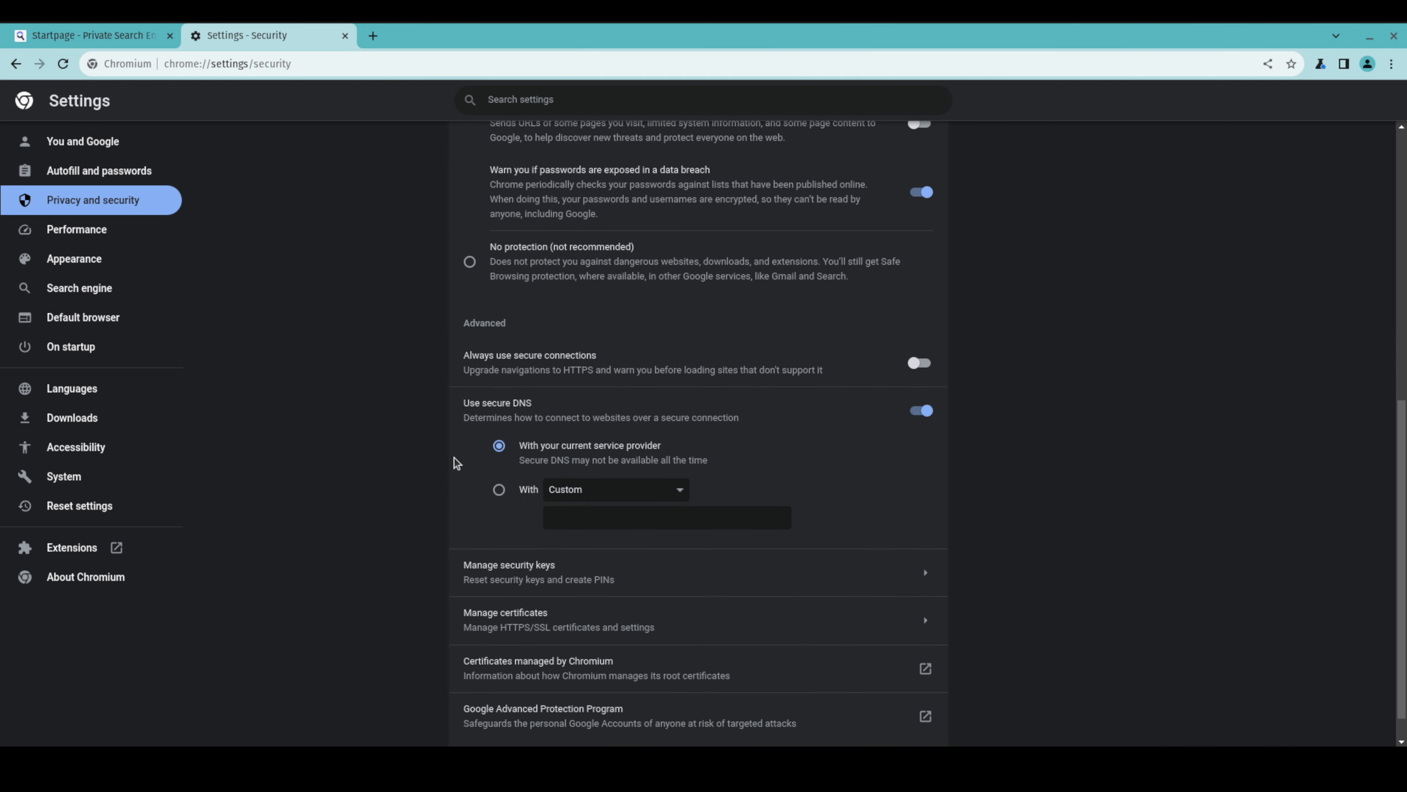
scroll(502, 467, down, 1)
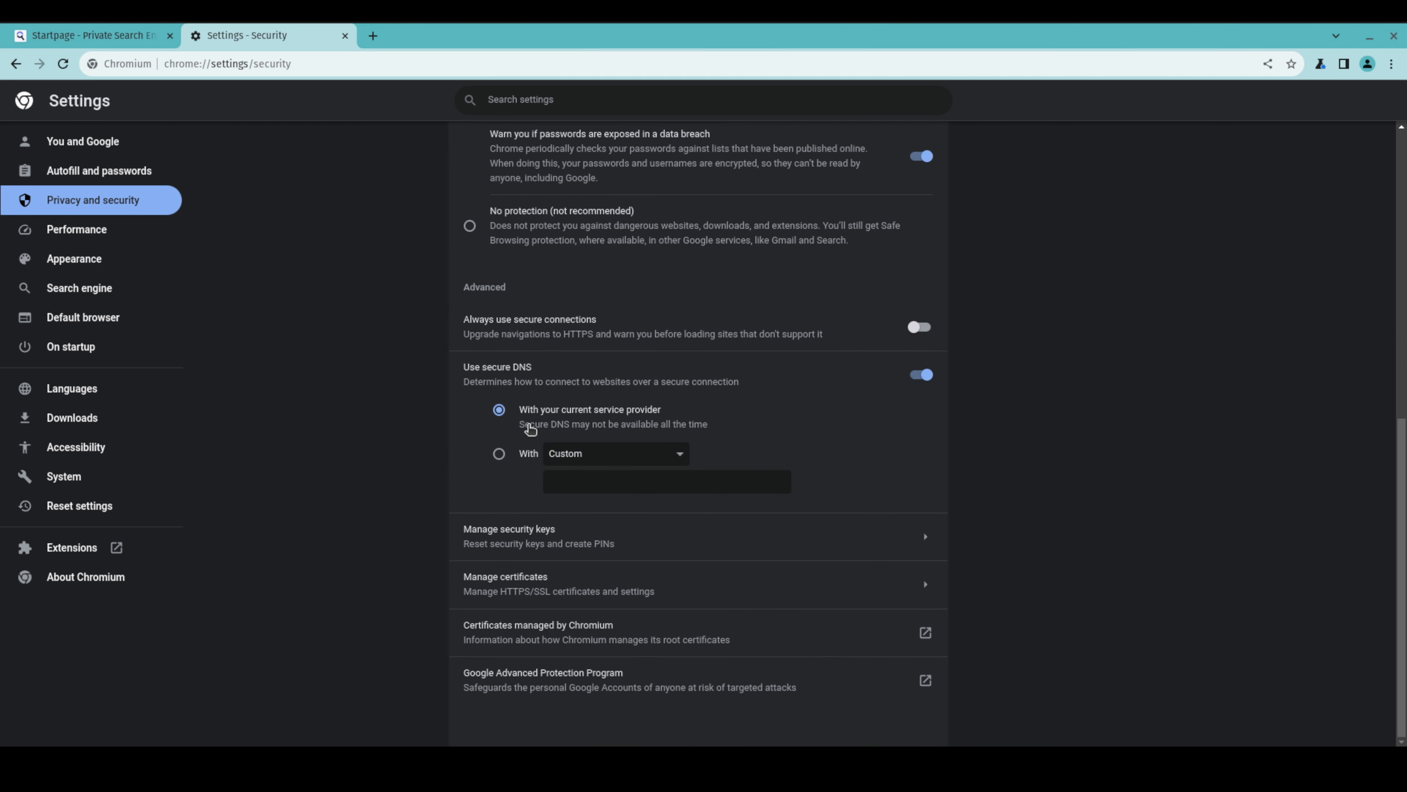
click(644, 456)
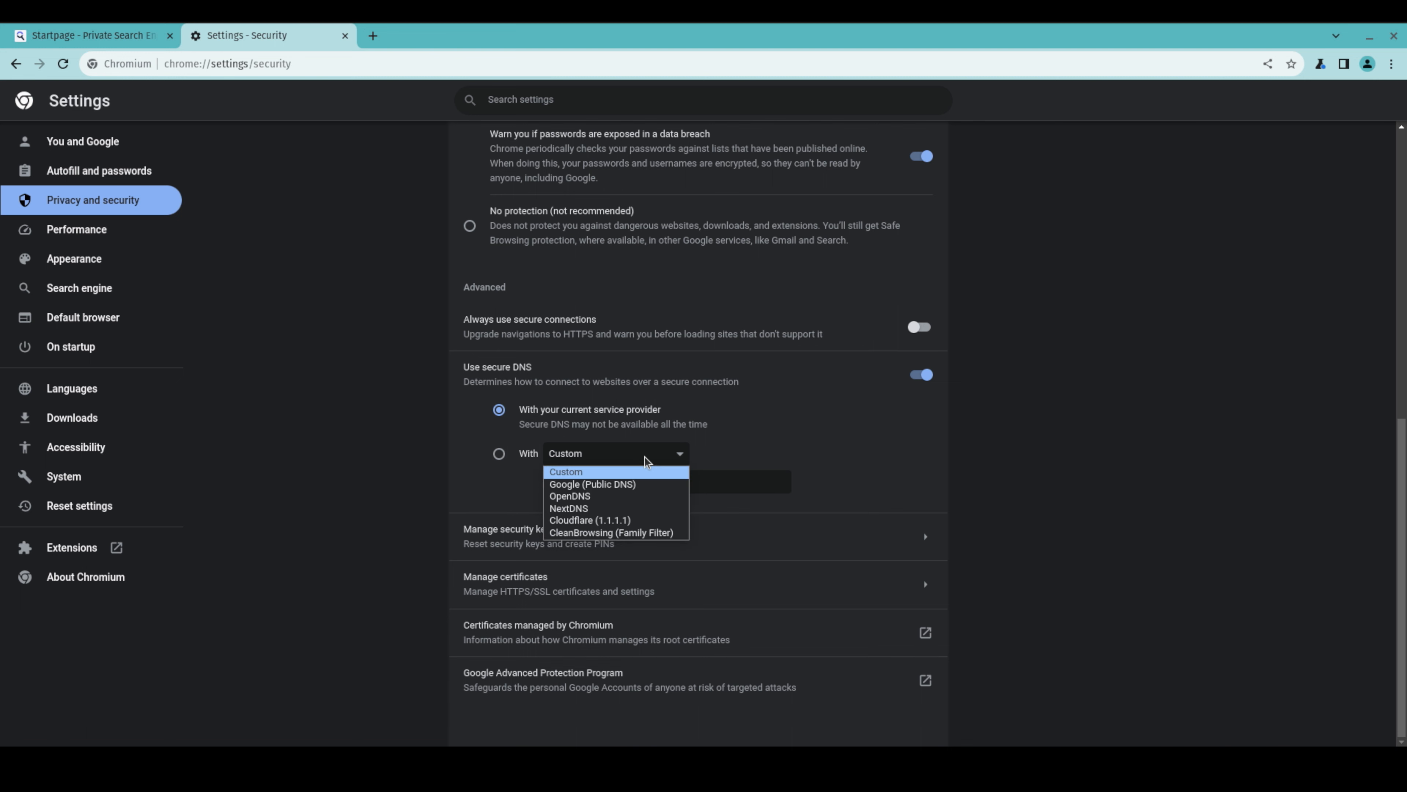
click(645, 456)
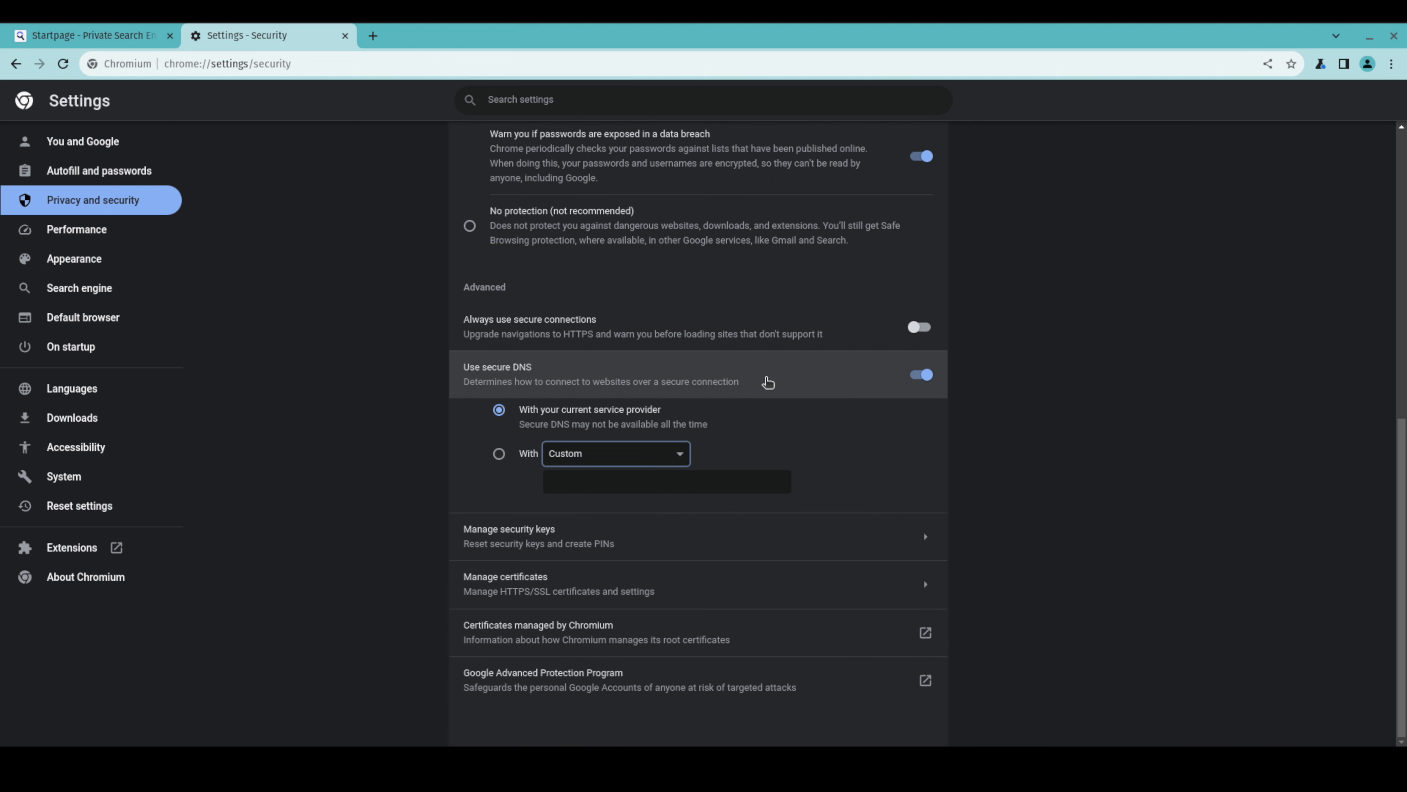
click(661, 452)
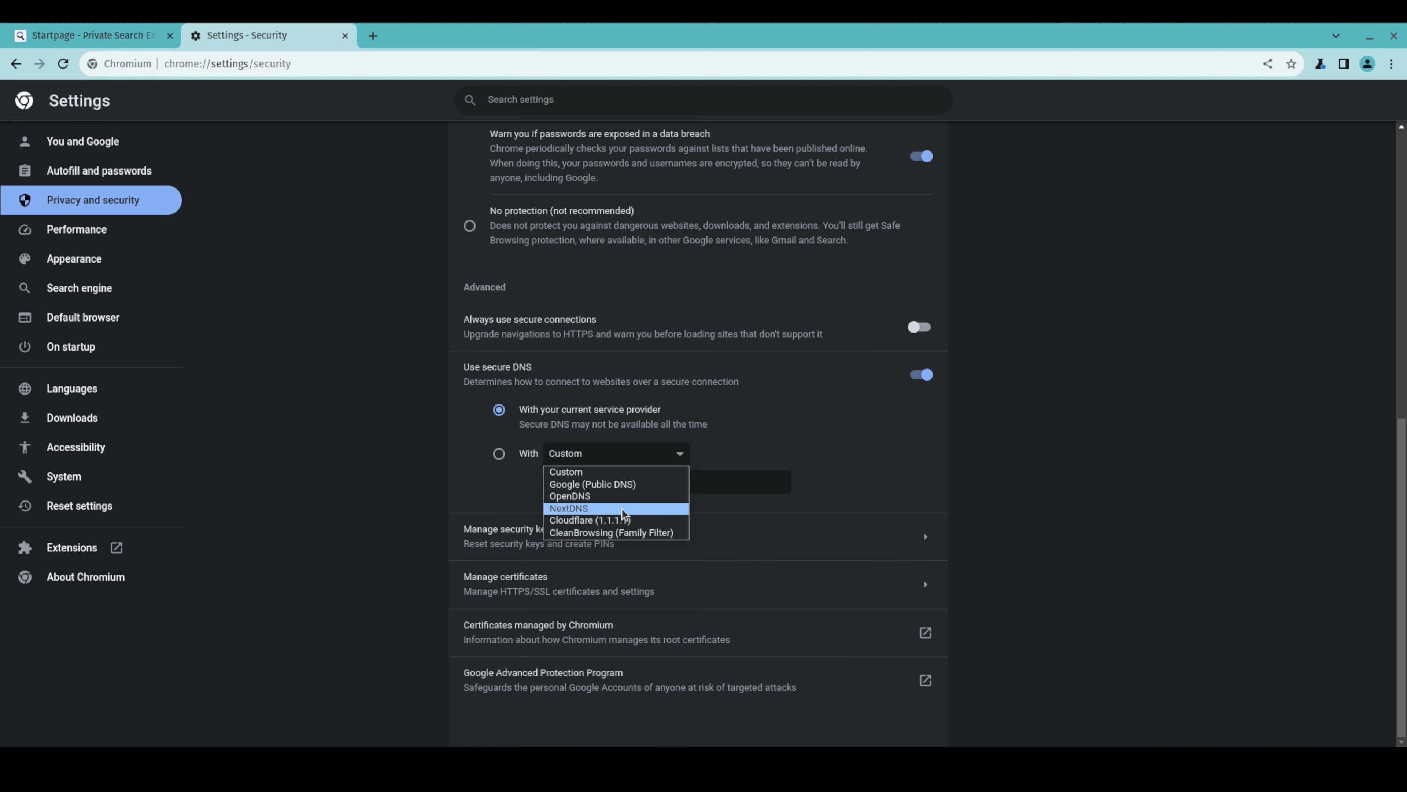
click(402, 442)
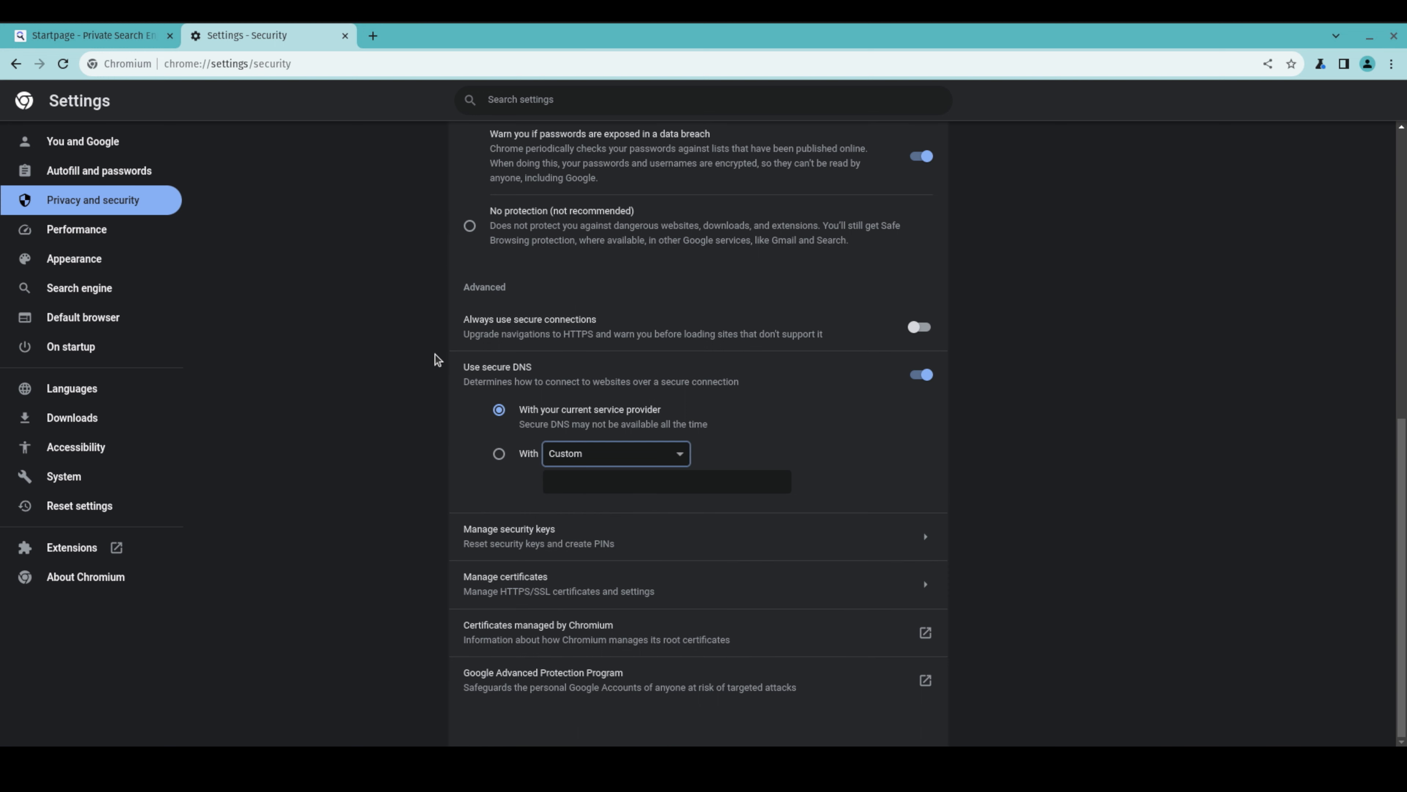
scroll(438, 359, up, 15)
click(470, 141)
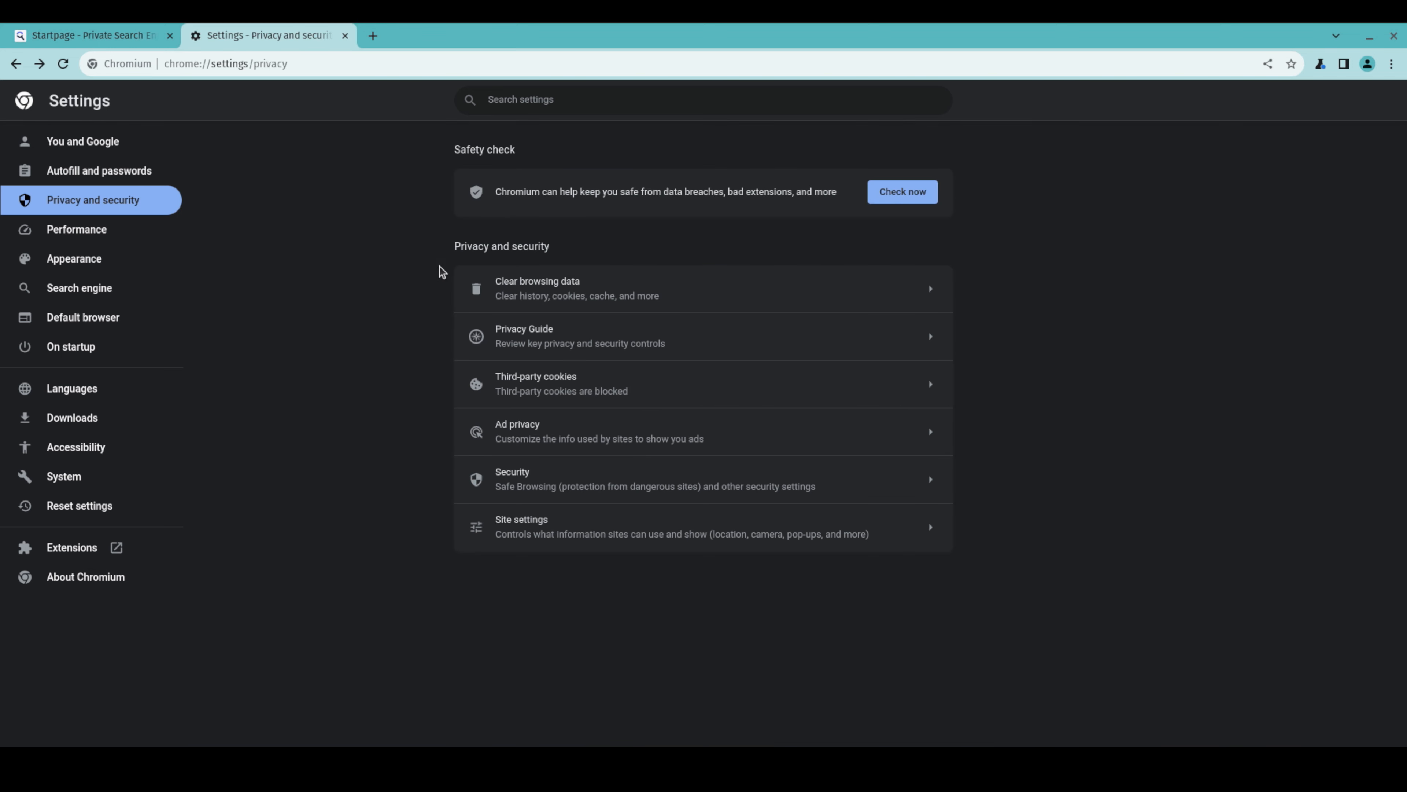
Review the location, camera and microphone permission defaults in Site settings
click(597, 529)
scroll(616, 399, down, 5)
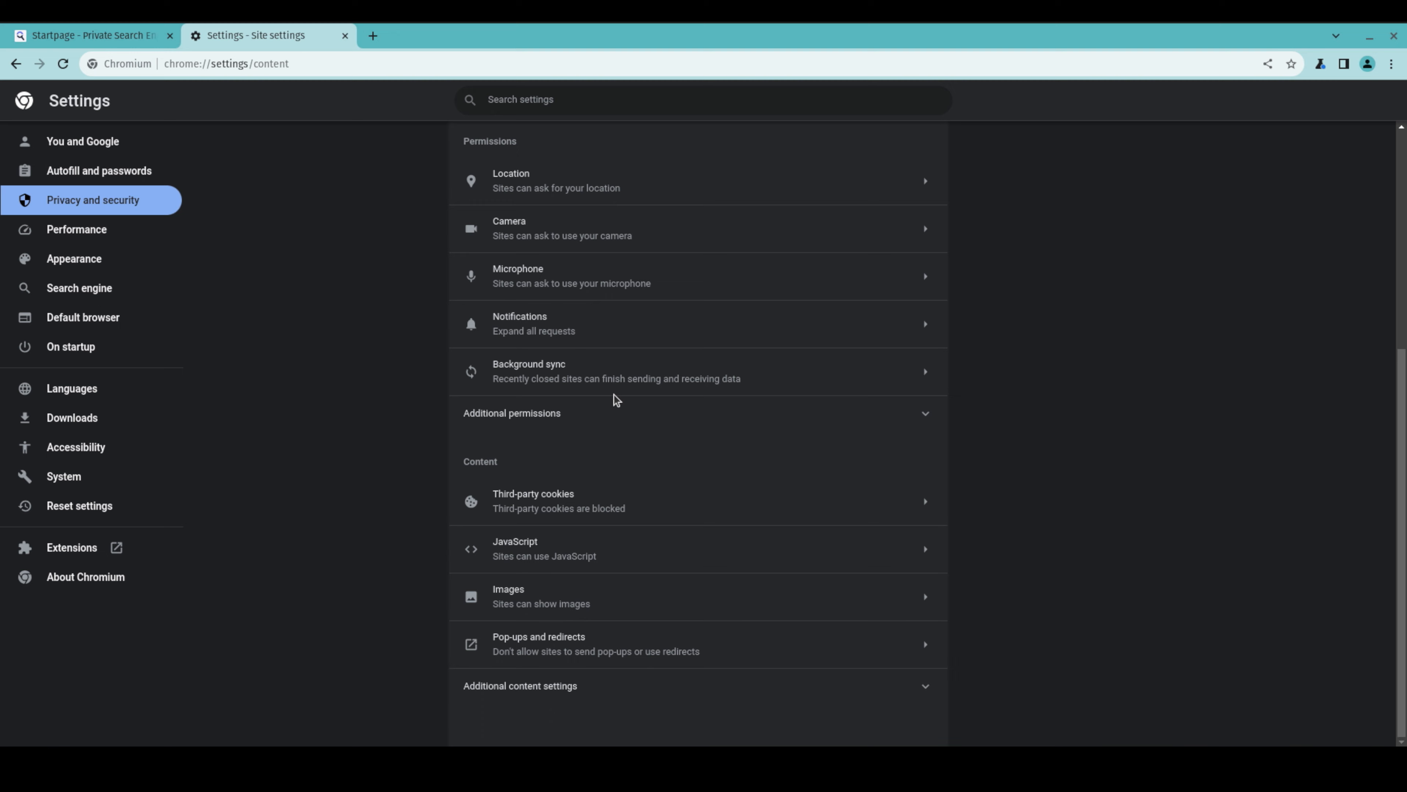
click(619, 183)
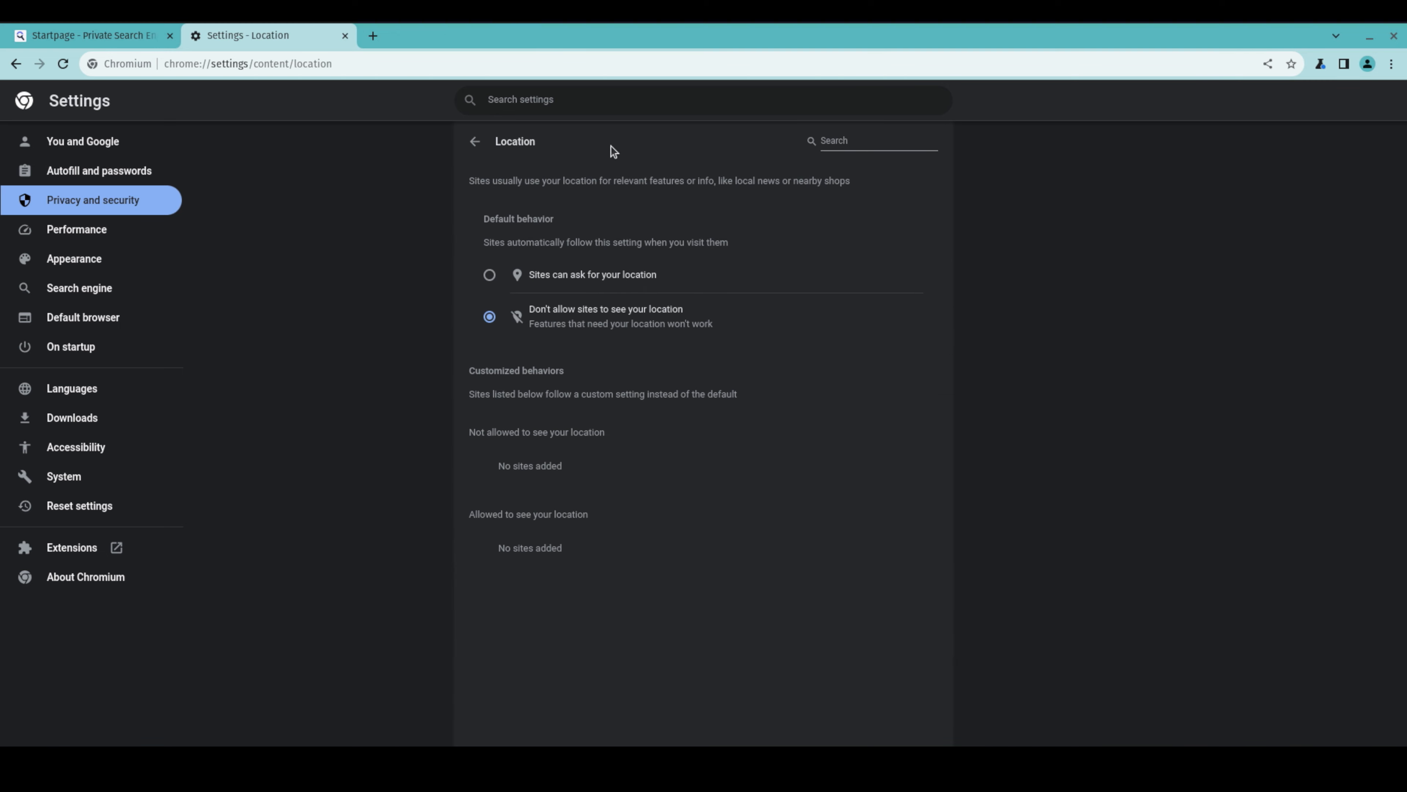
click(477, 142)
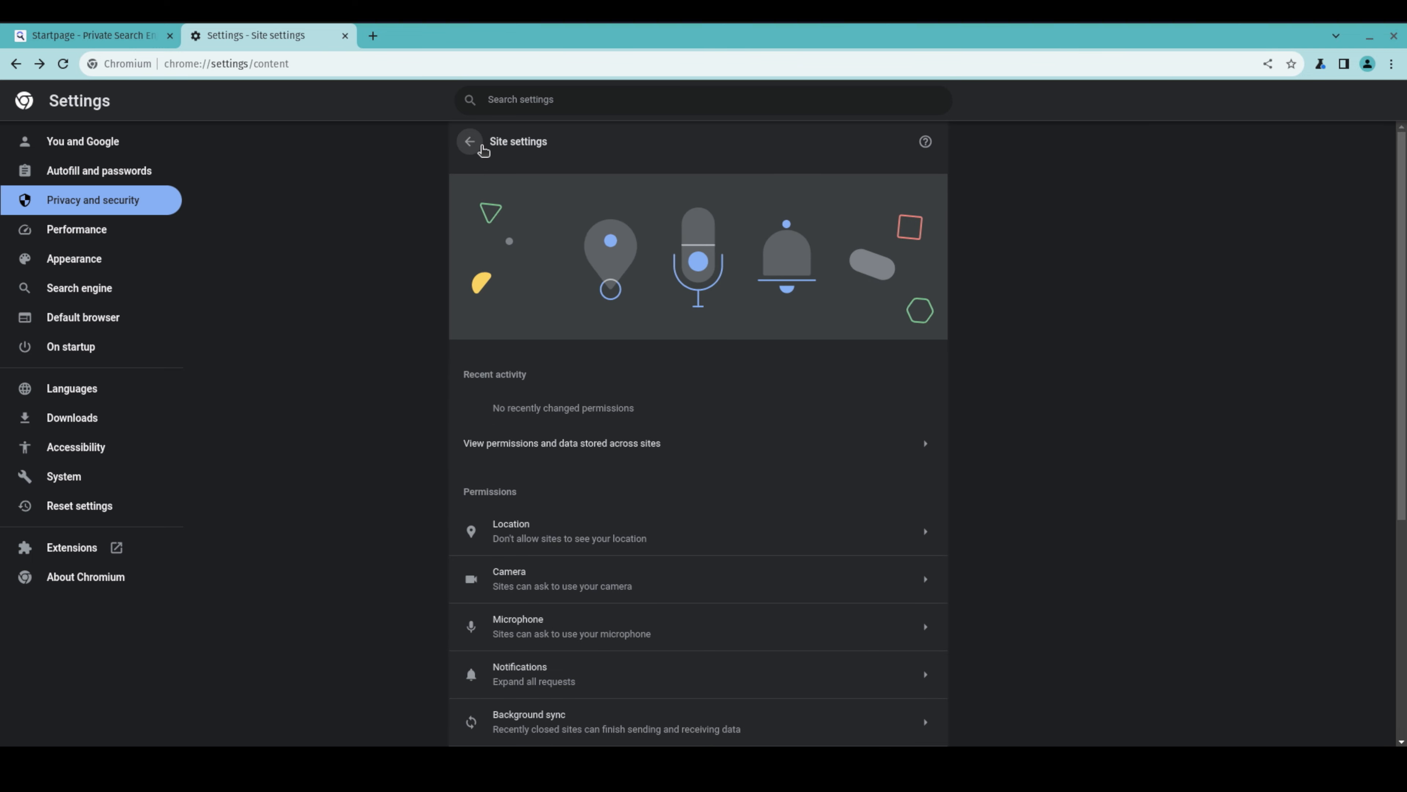
scroll(540, 388, down, 3)
scroll(569, 392, down, 2)
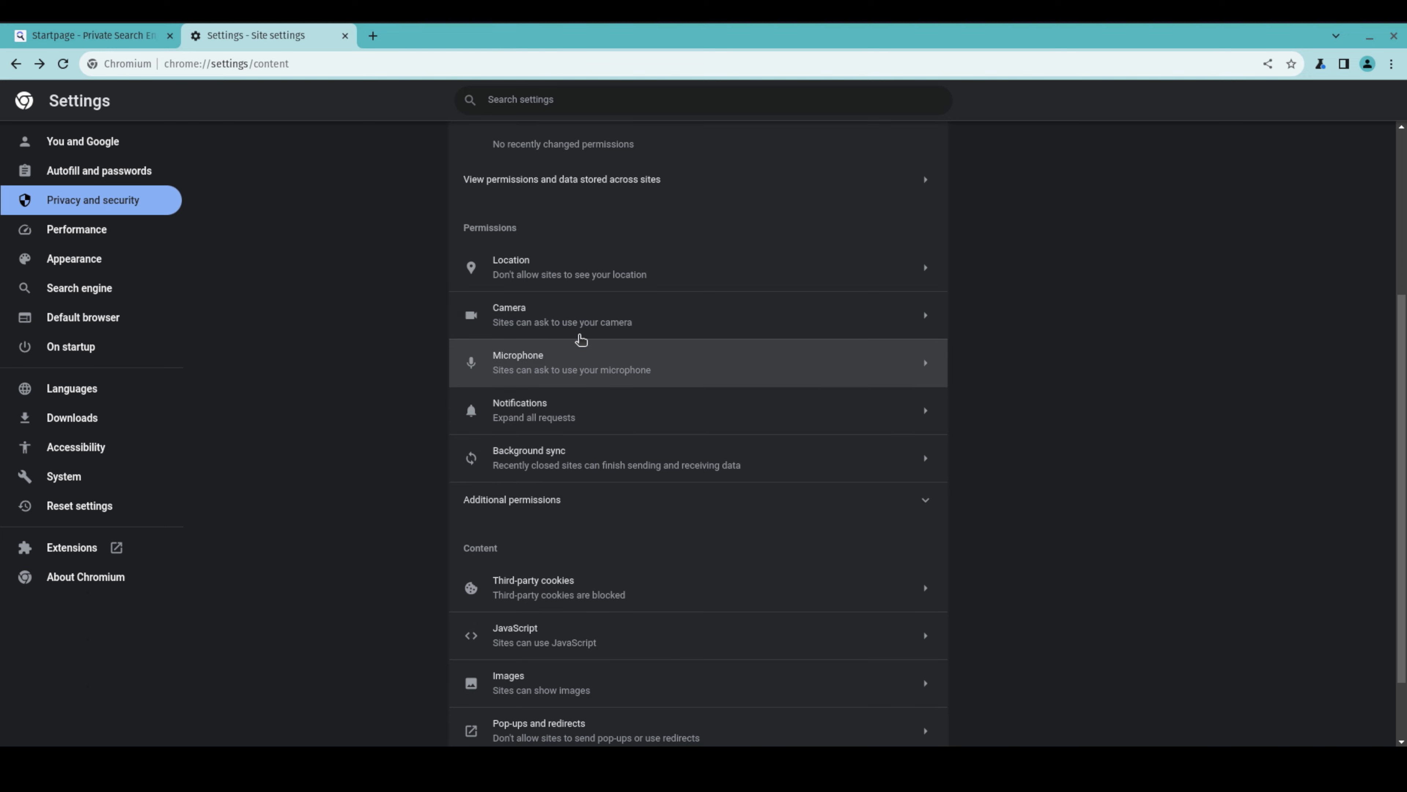
click(594, 319)
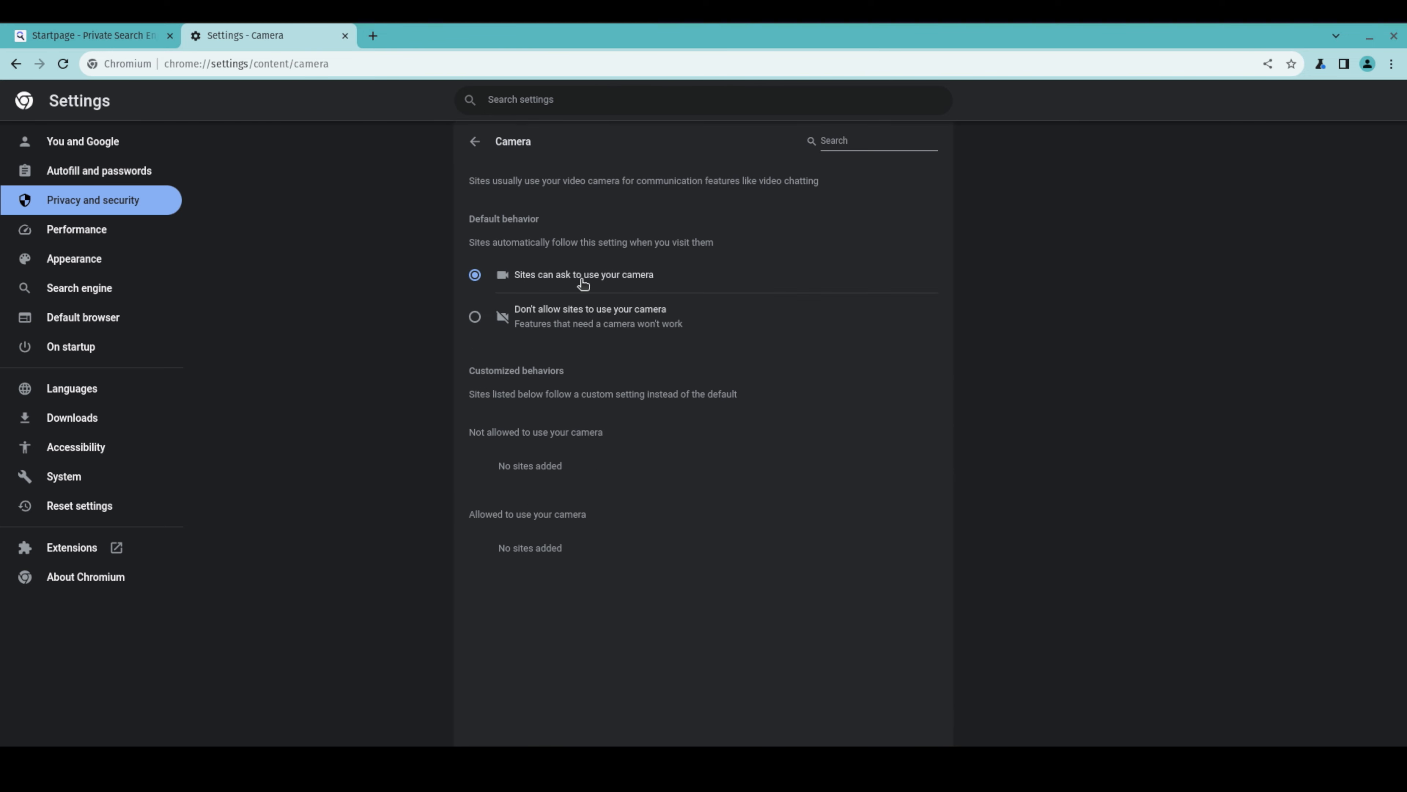
click(485, 151)
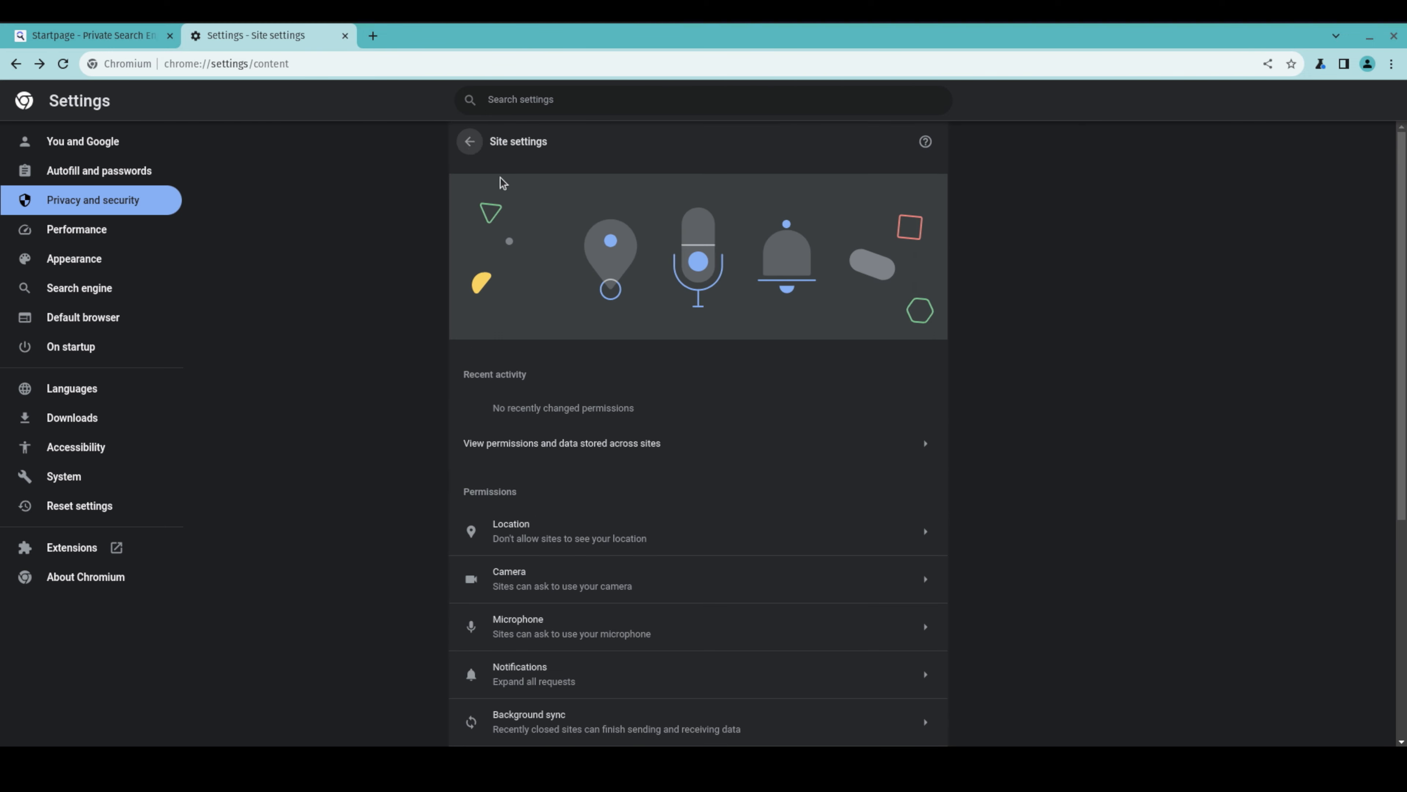
scroll(581, 467, down, 4)
click(583, 444)
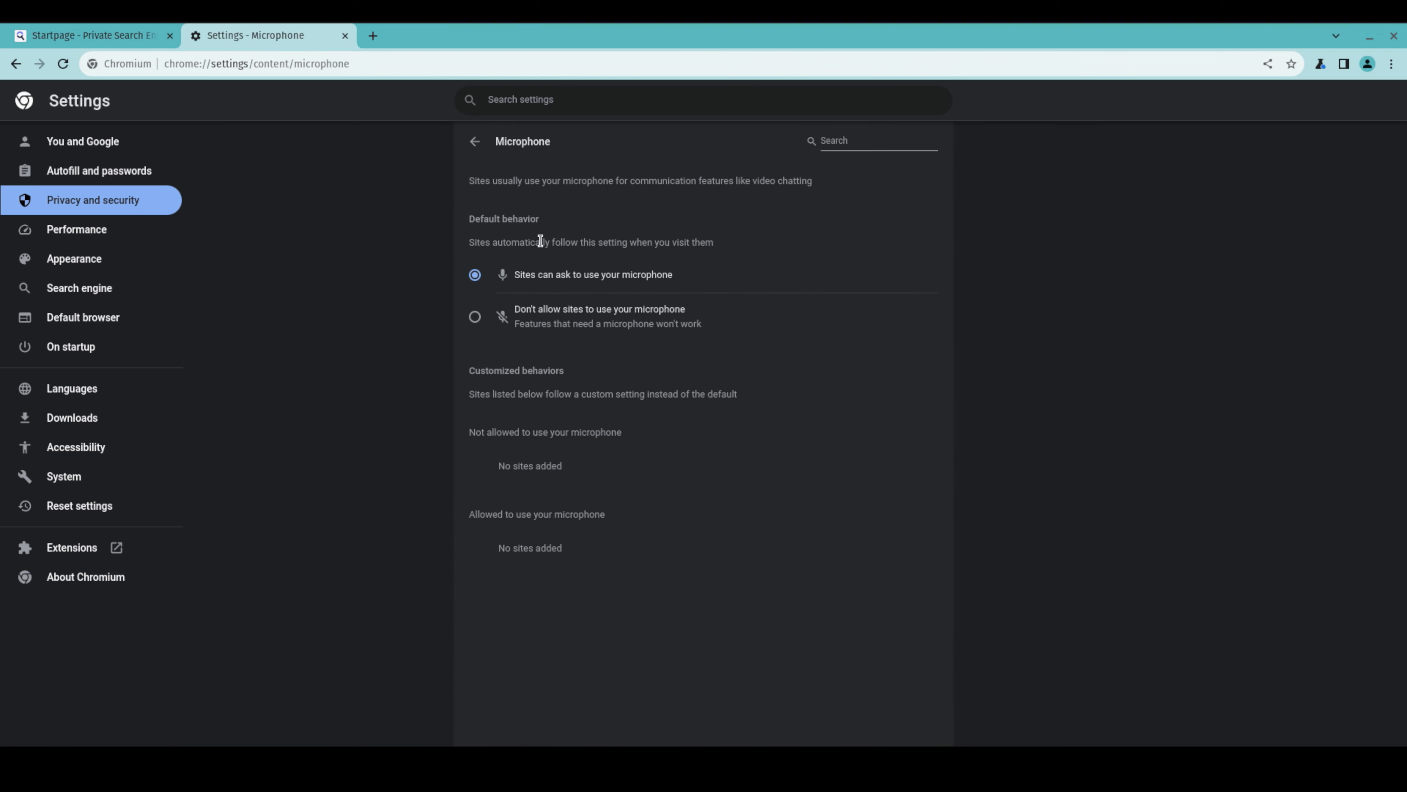
click(477, 141)
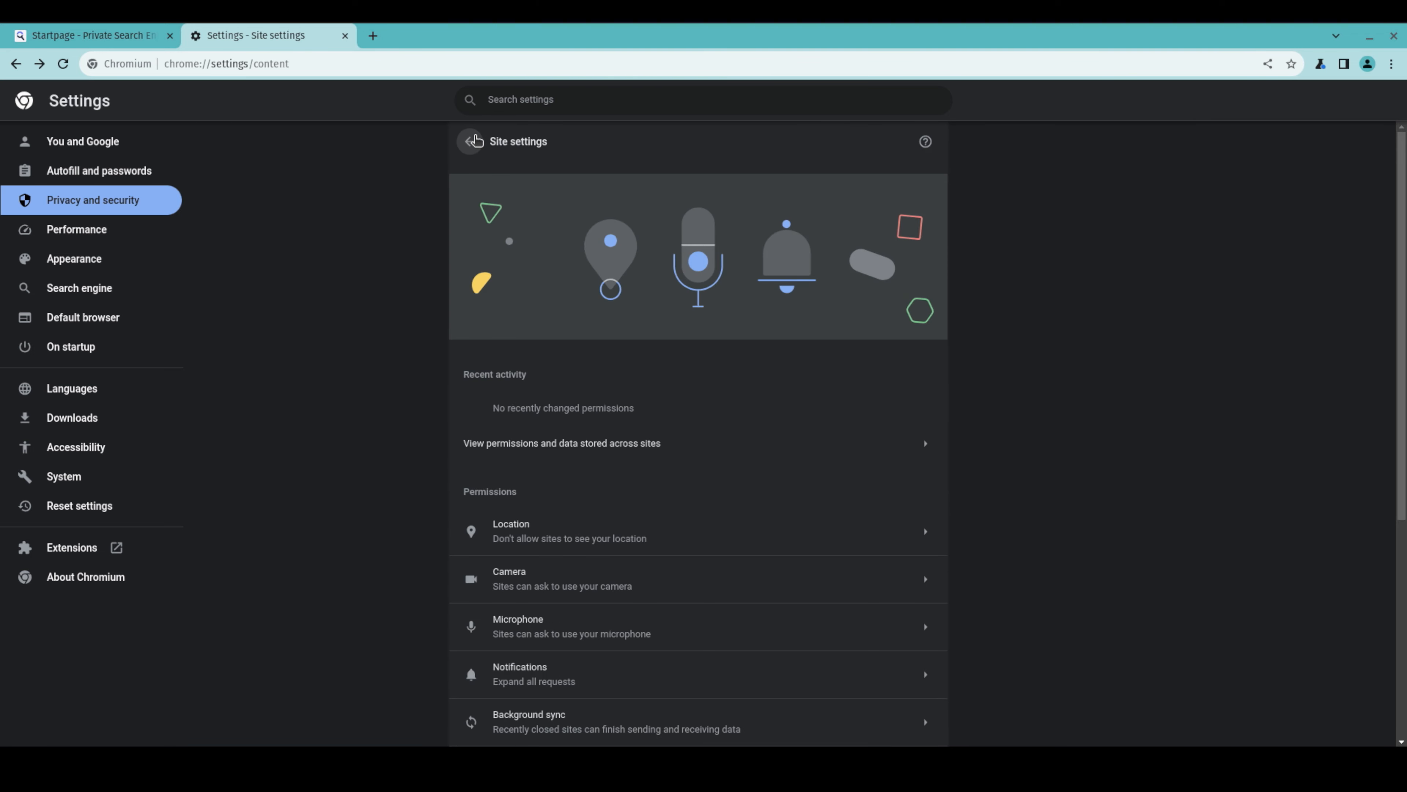
Review the notifications, background sync, images and pop-ups and redirects defaults in Site settings
scroll(431, 383, down, 3)
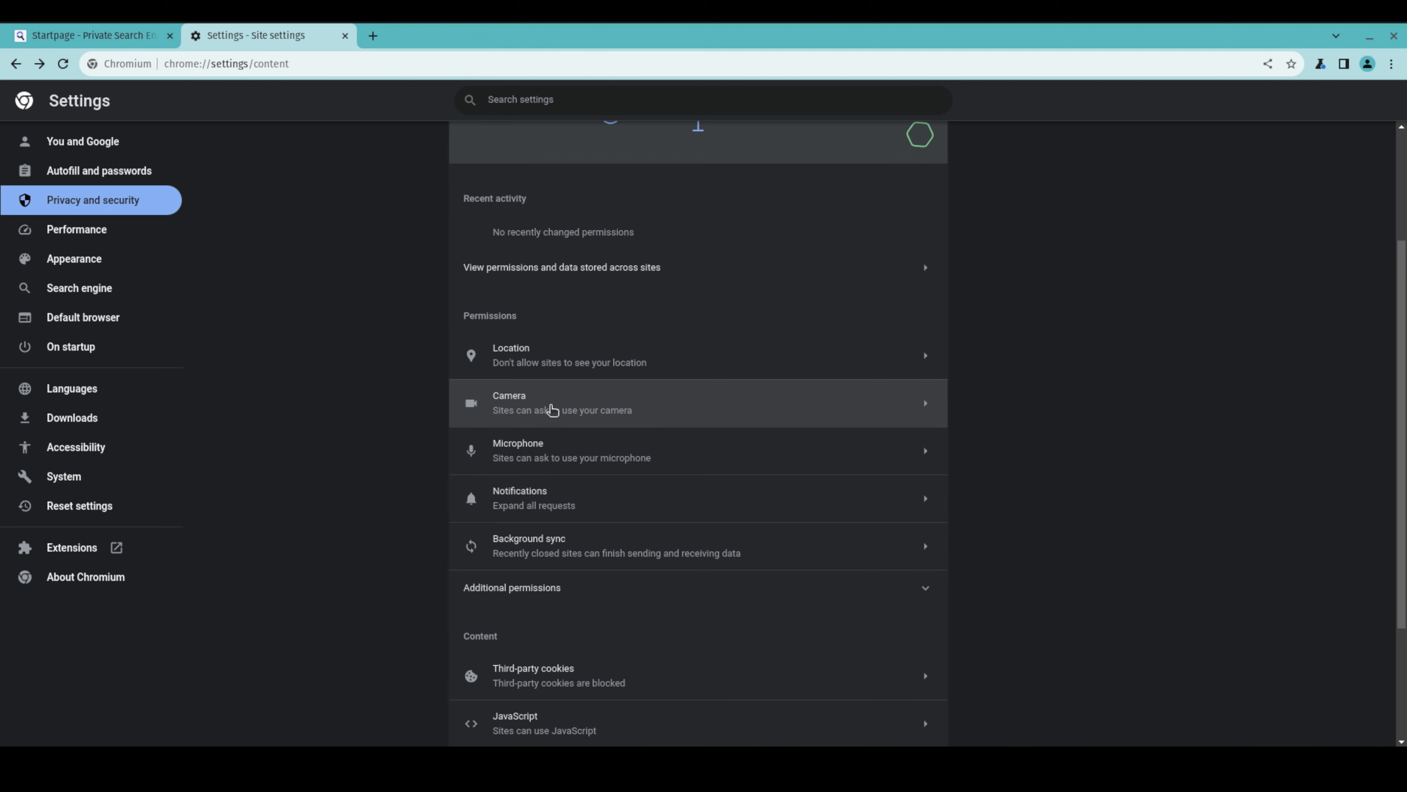
click(581, 502)
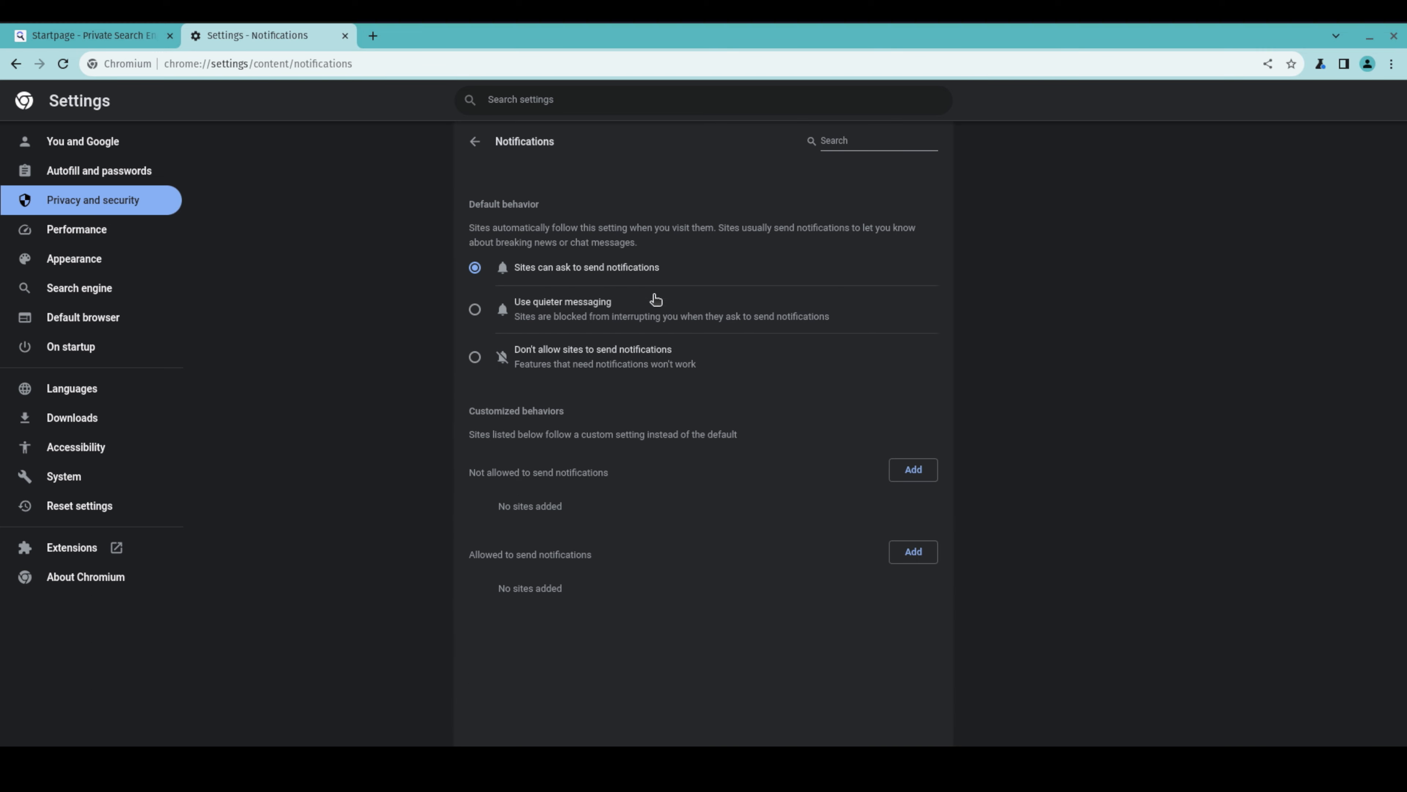
click(482, 149)
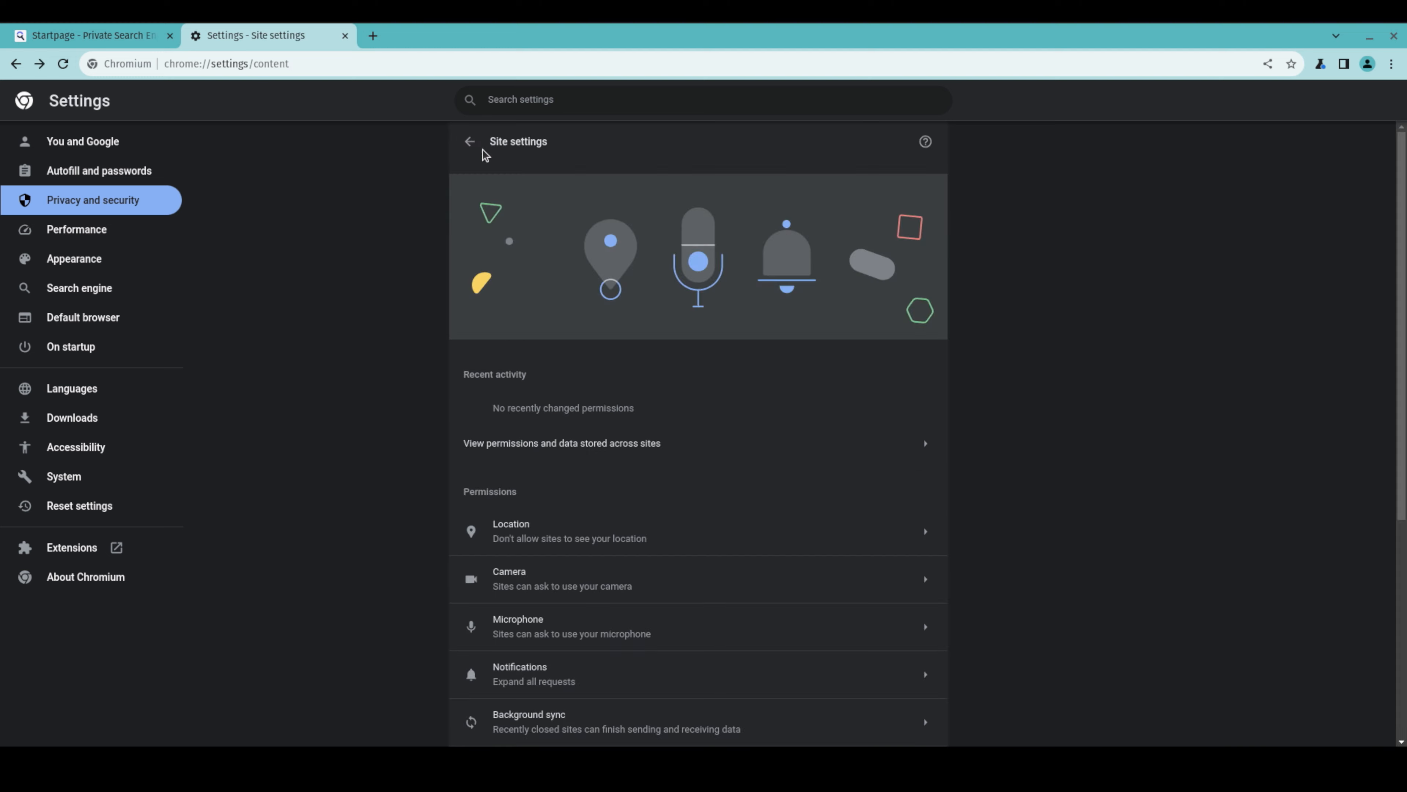
scroll(549, 443, down, 5)
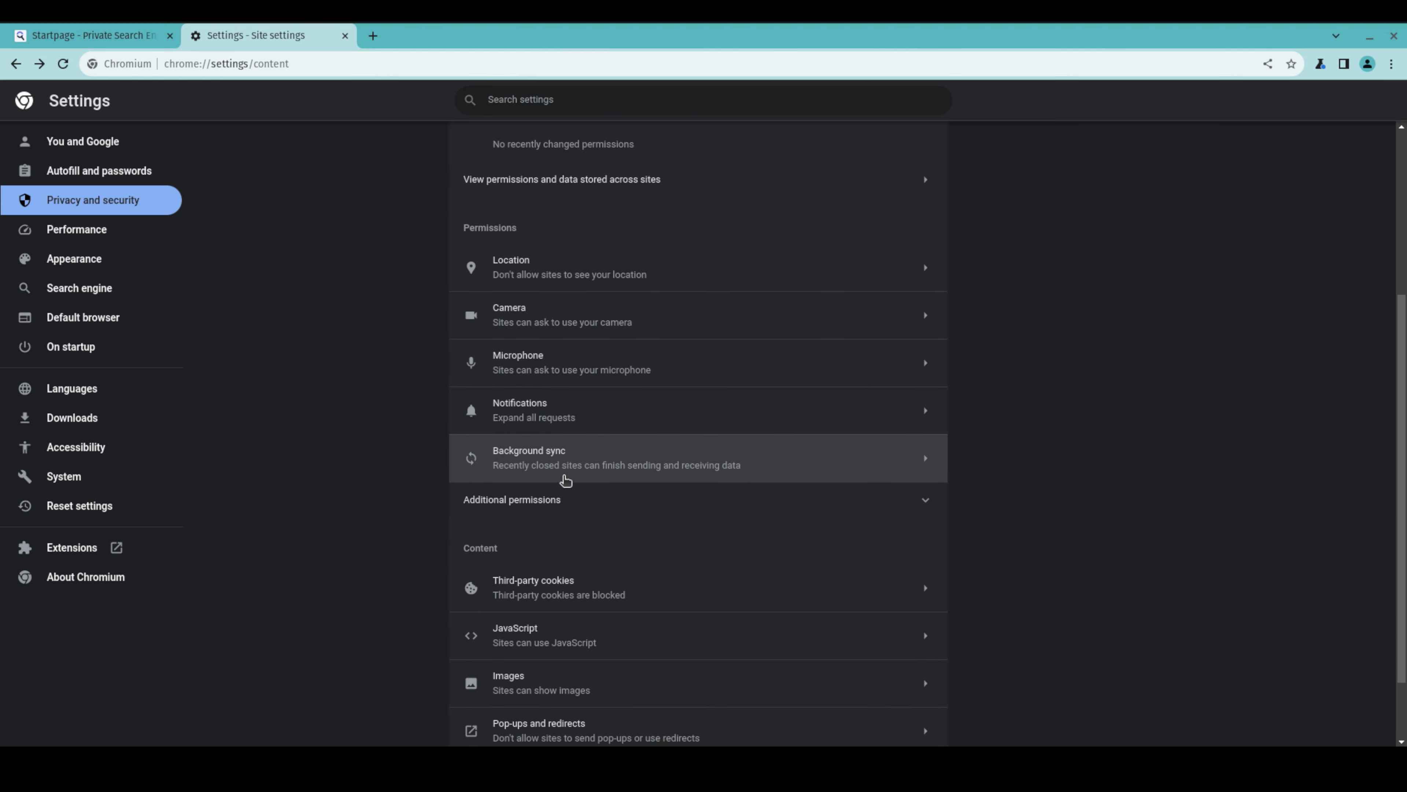
click(579, 458)
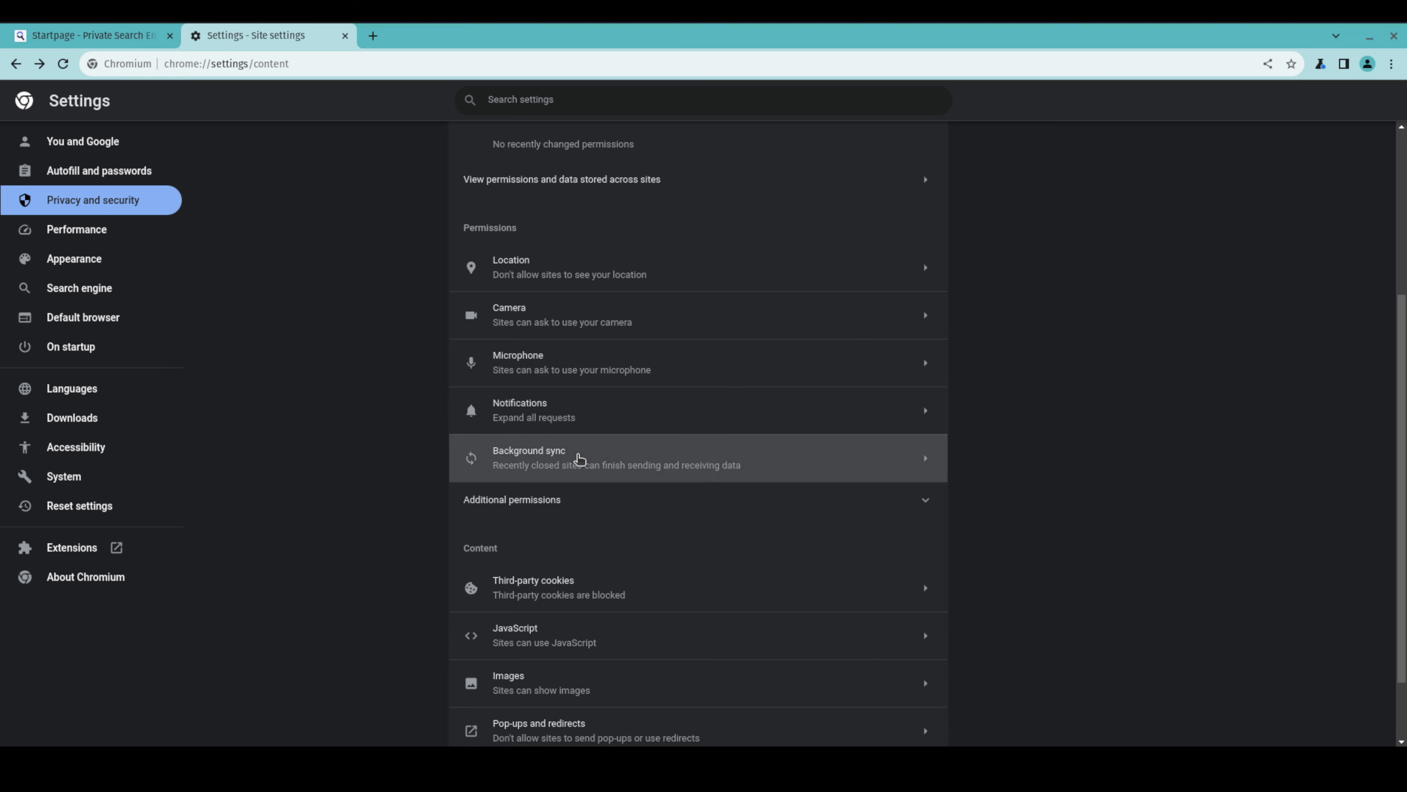
click(479, 142)
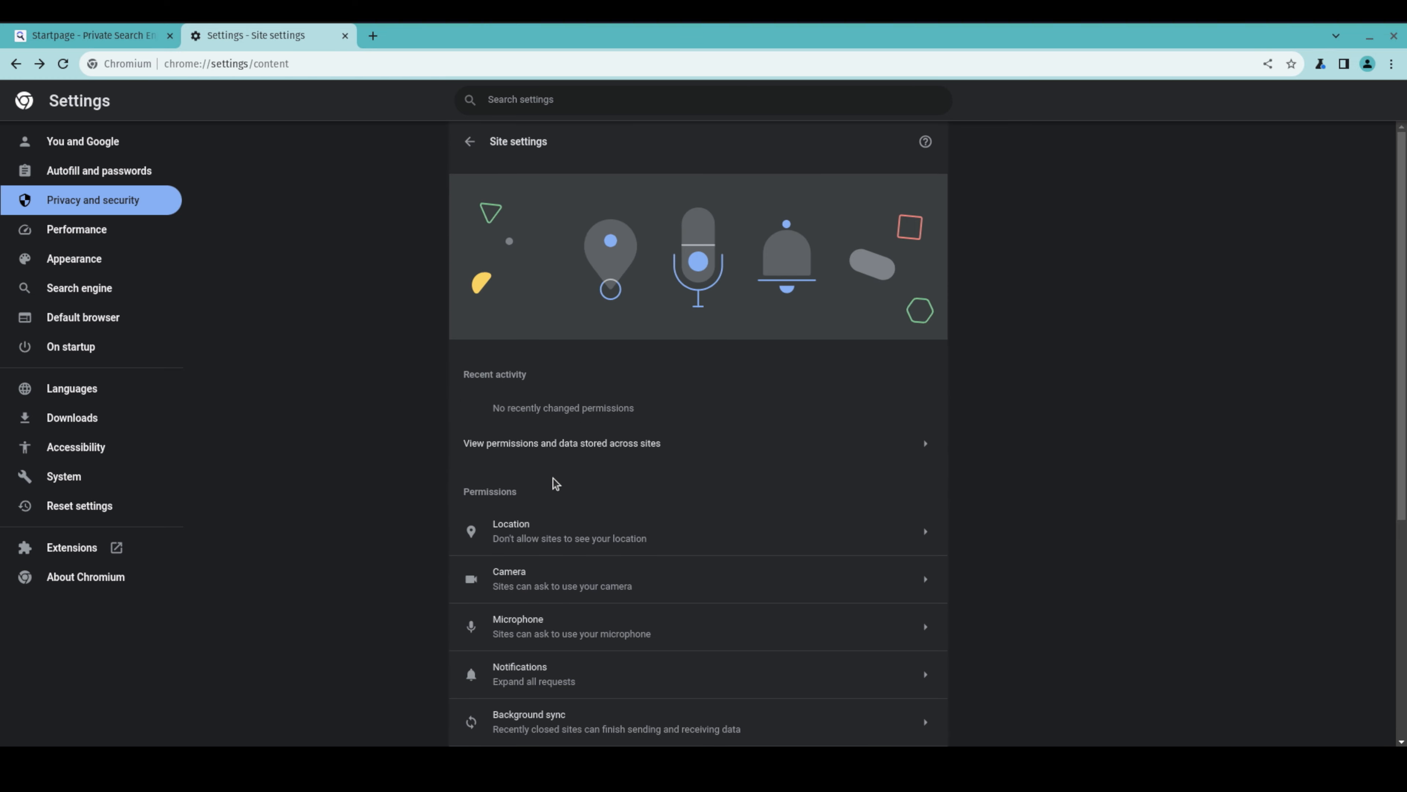
scroll(553, 480, down, 5)
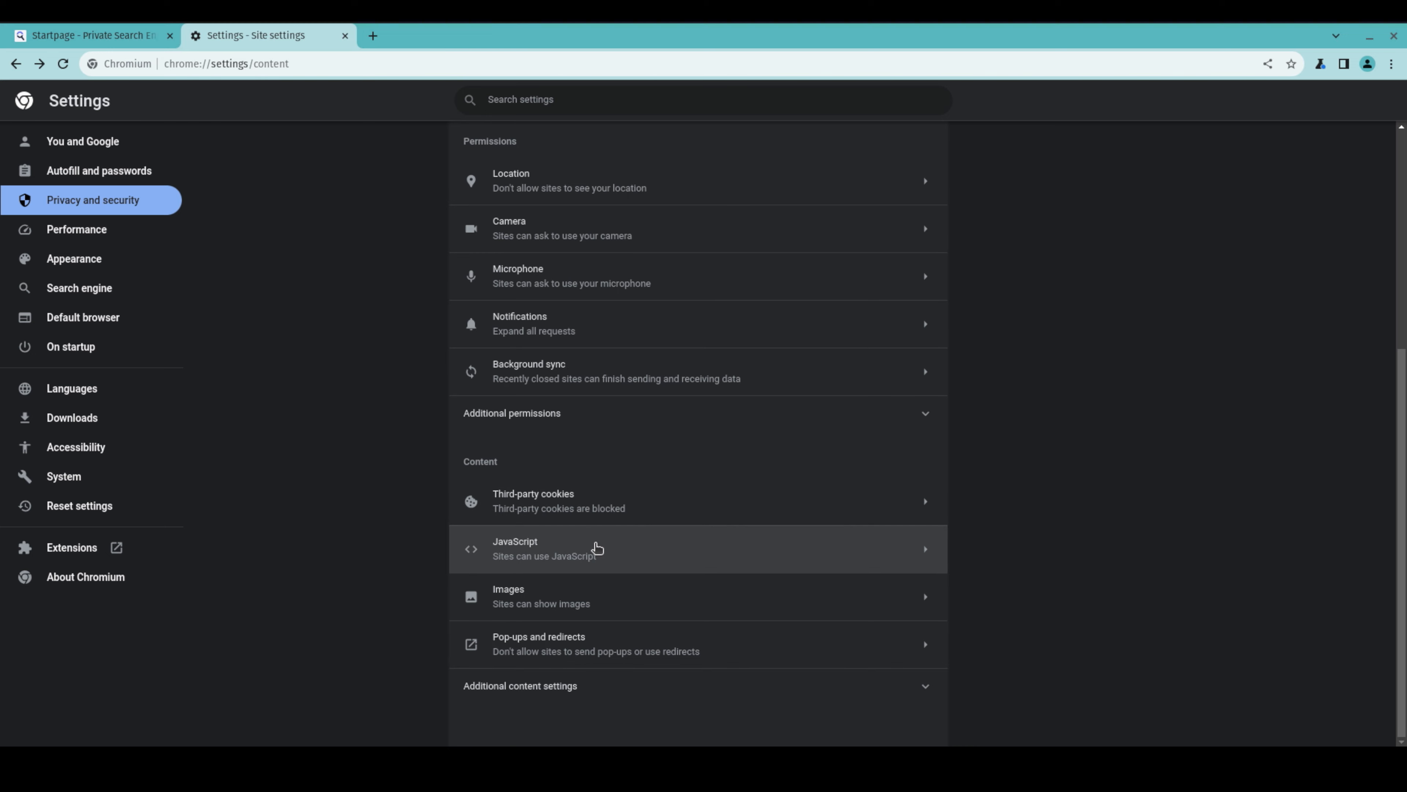
click(602, 598)
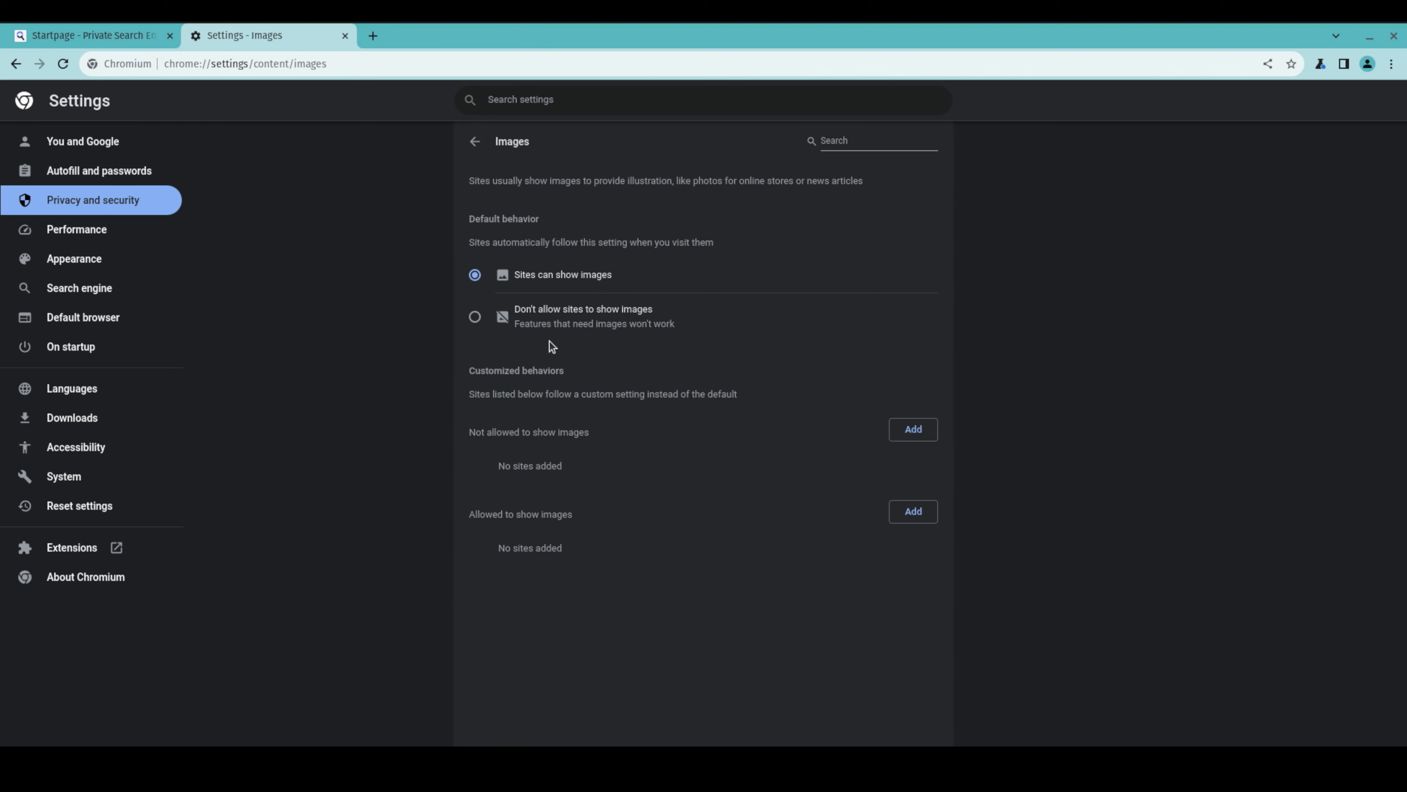
click(478, 143)
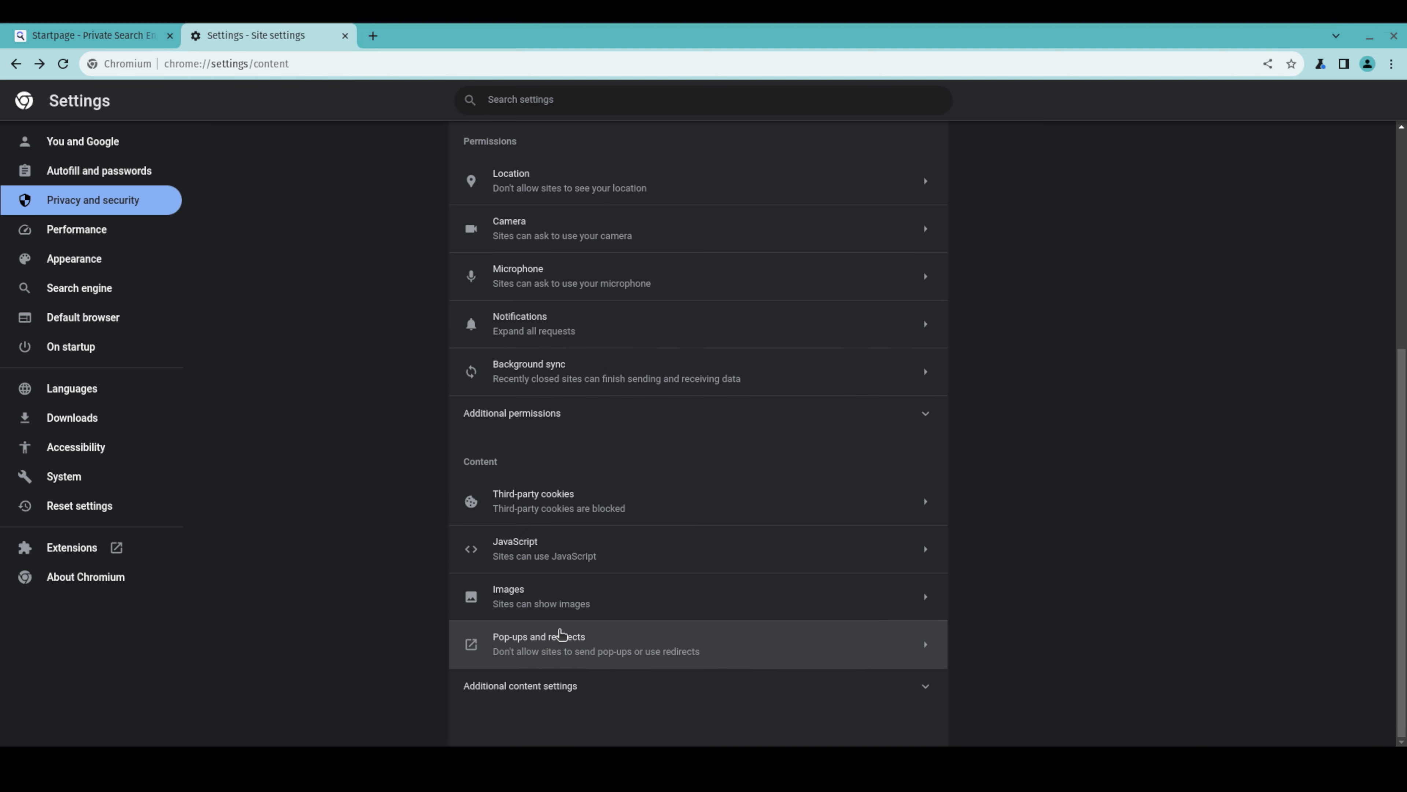
click(559, 649)
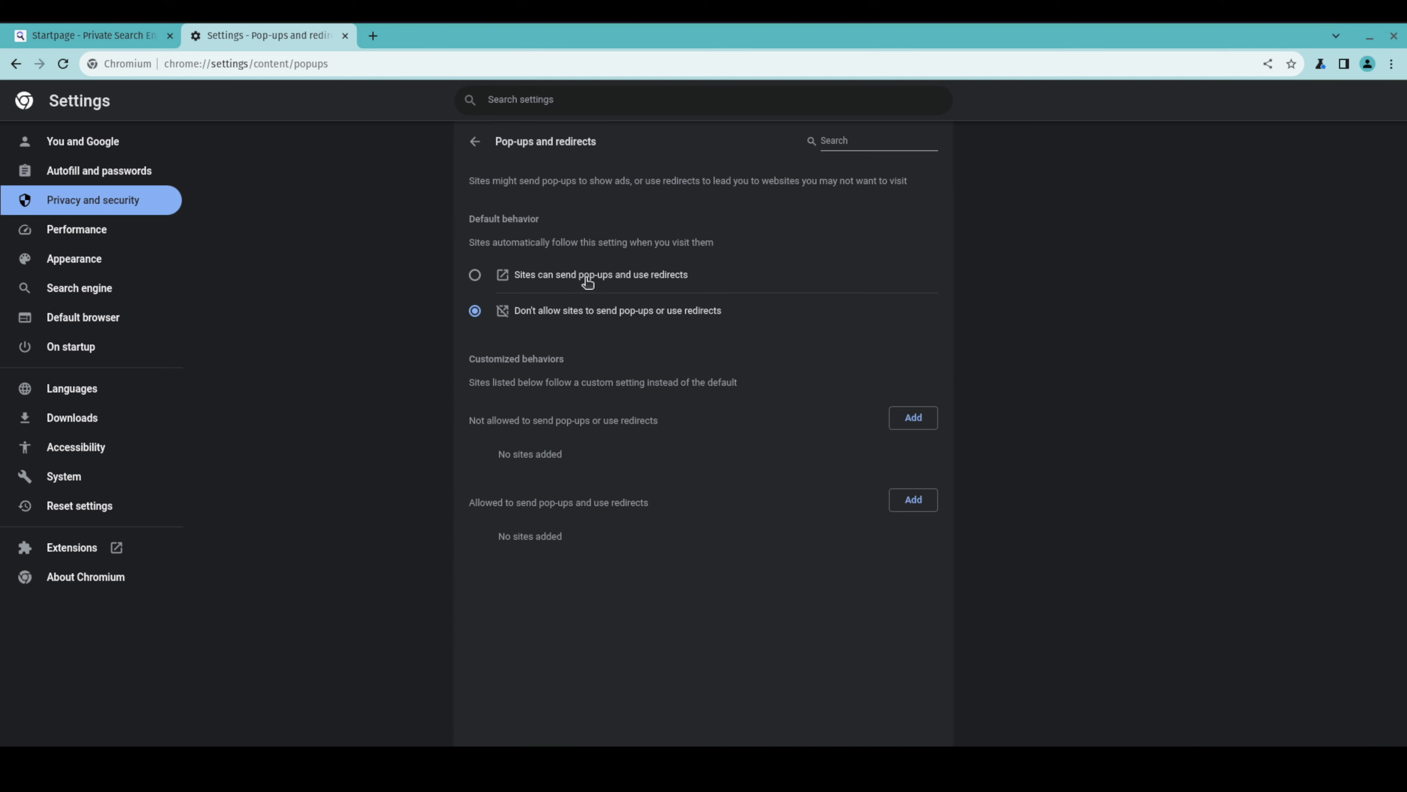
click(475, 142)
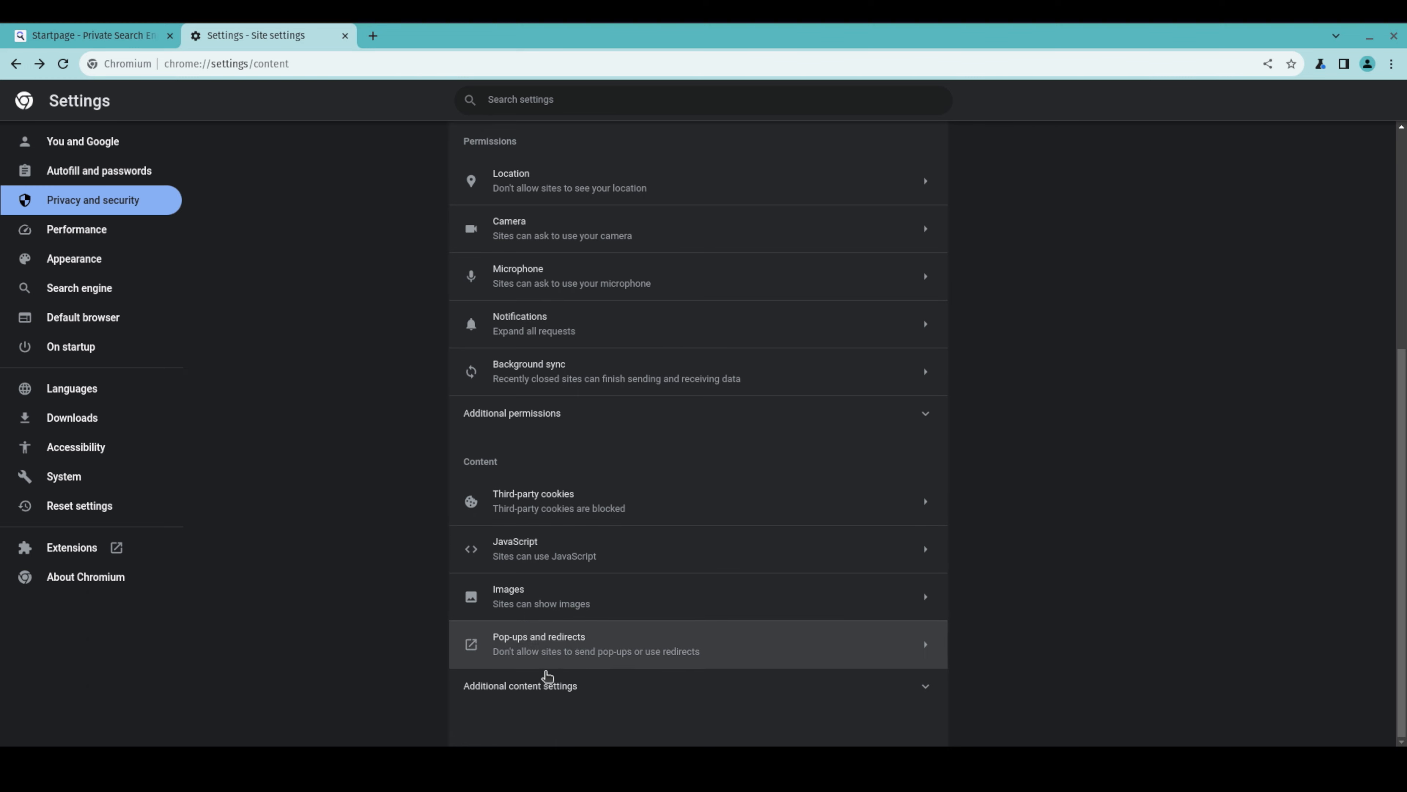
Expand the additional content settings and open the intrusive ads setting
click(550, 685)
scroll(604, 512, down, 5)
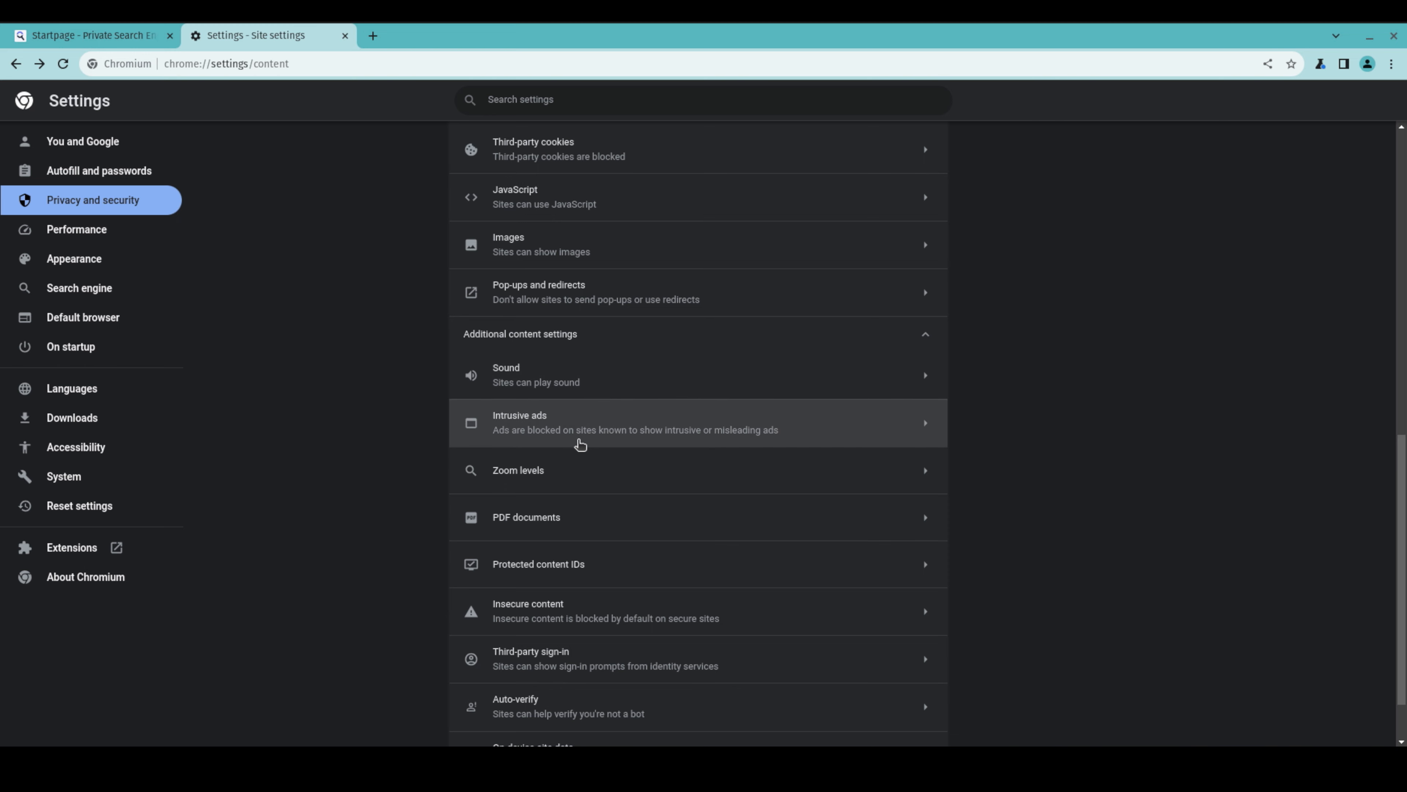
scroll(597, 435, down, 2)
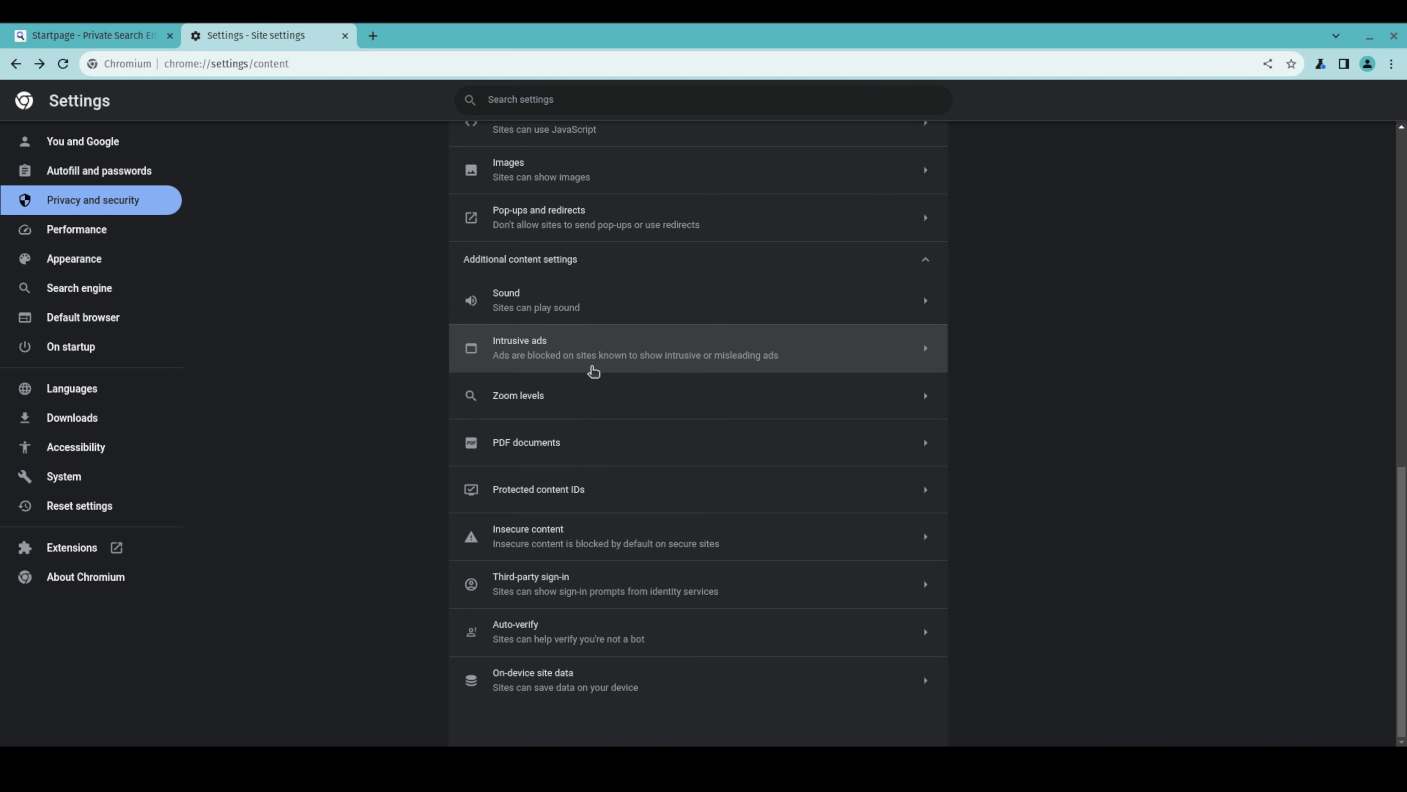
click(582, 354)
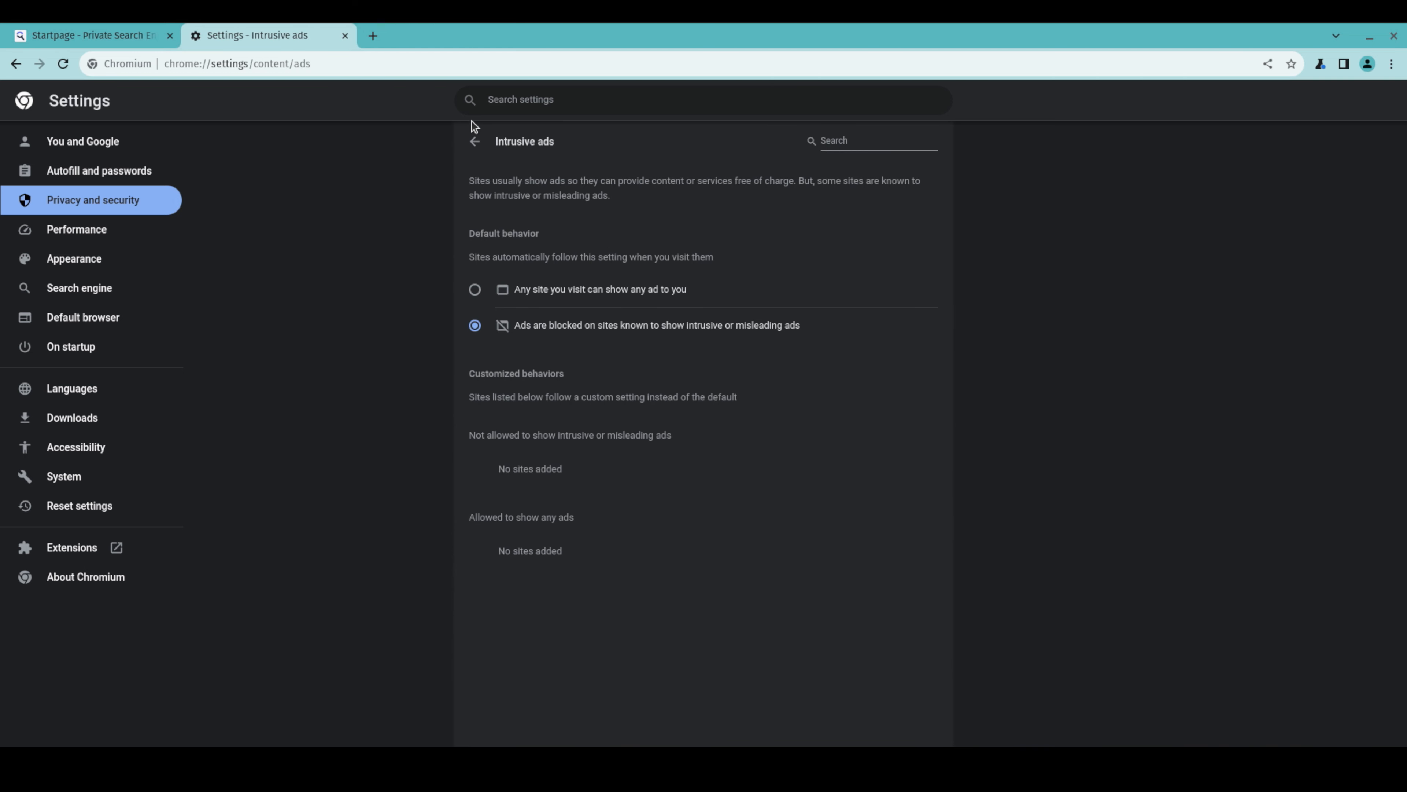
Set the PDF documents content setting to download PDFs instead of opening them in the browser
click(475, 141)
scroll(542, 499, down, 2)
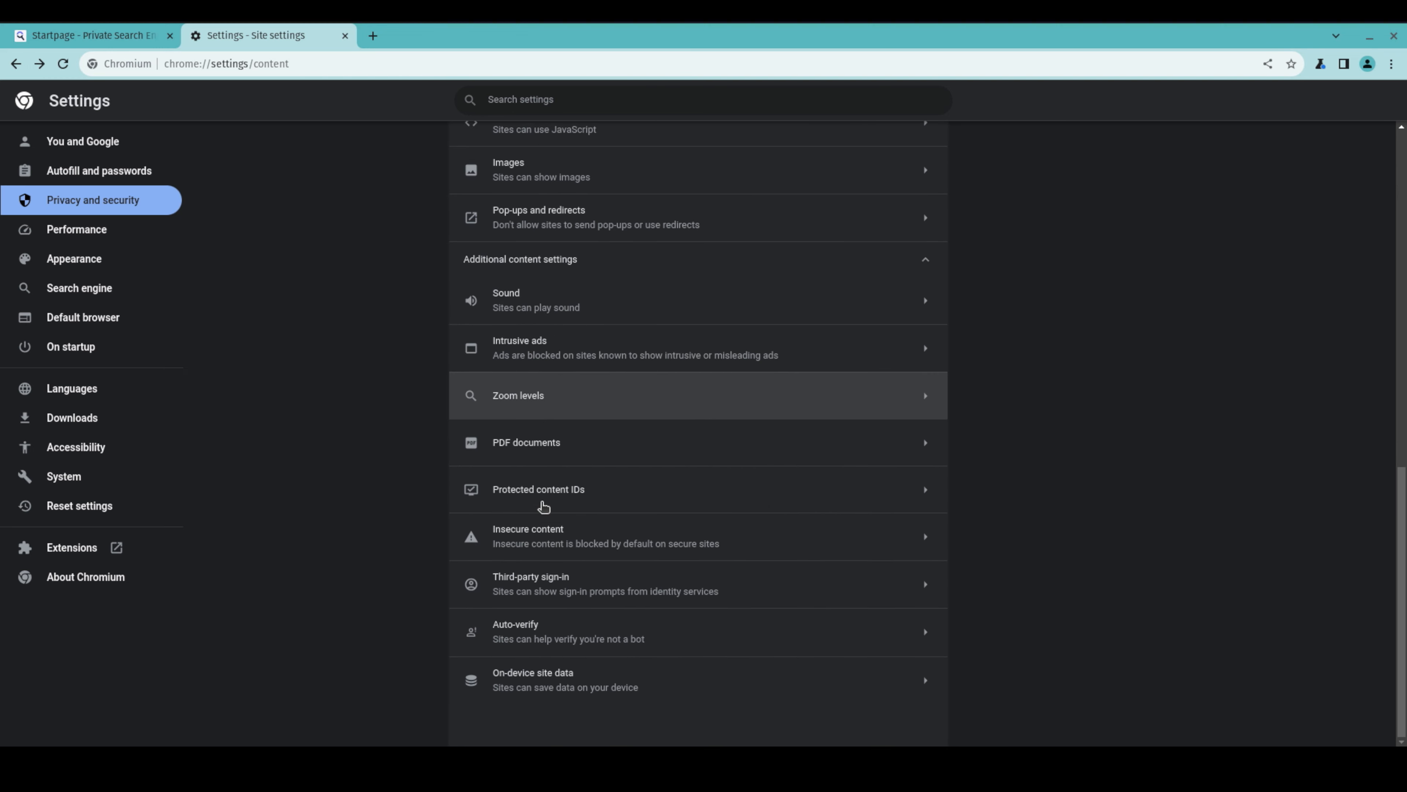
click(537, 444)
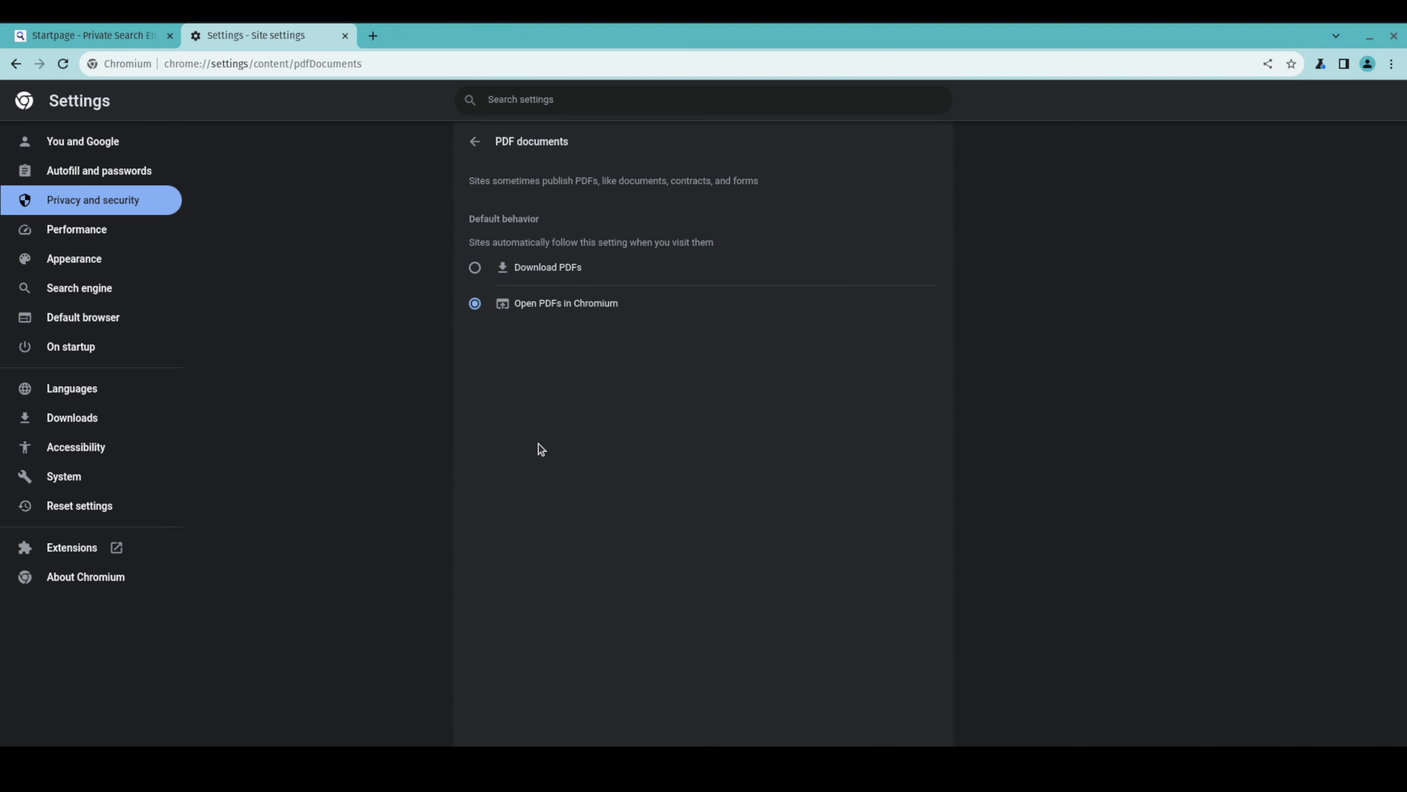
click(550, 272)
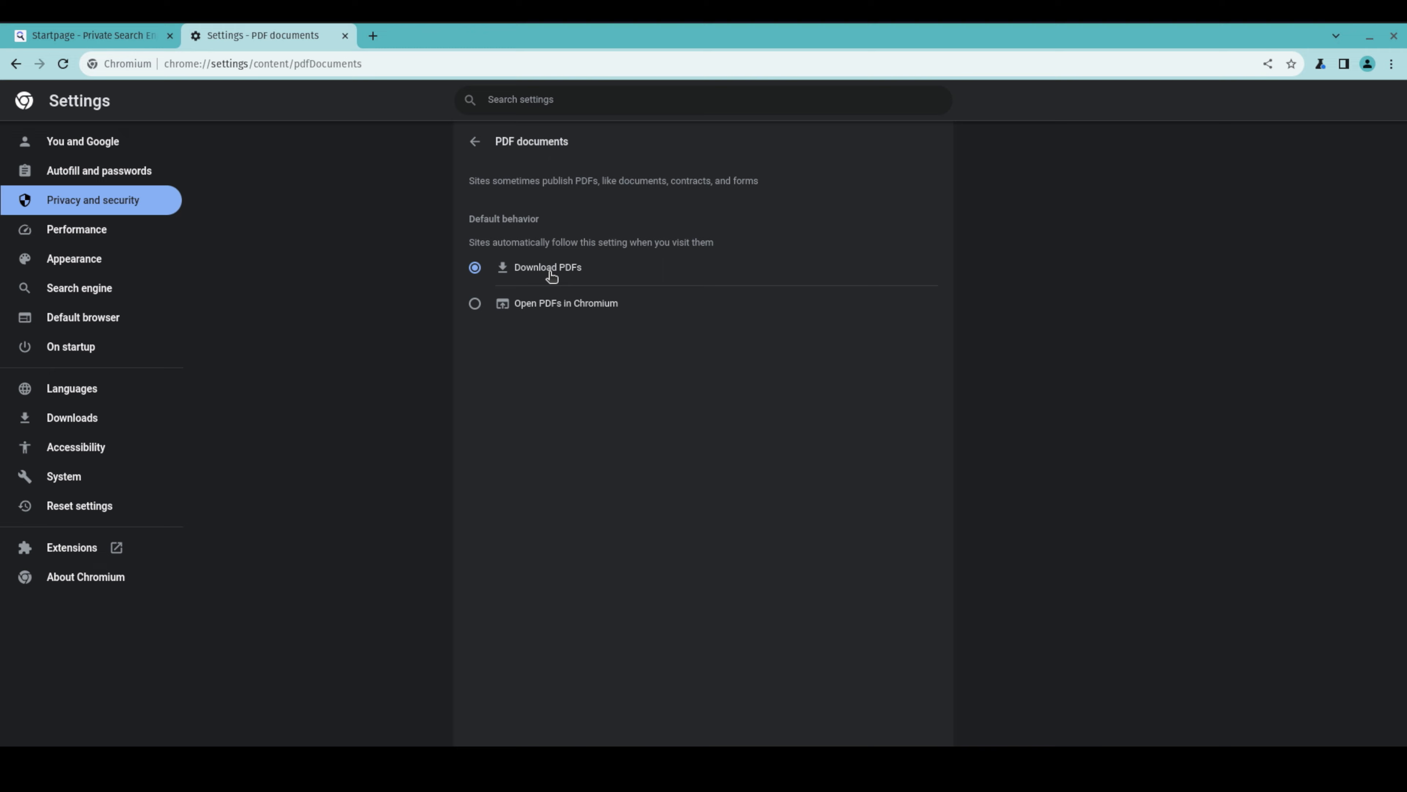
click(484, 147)
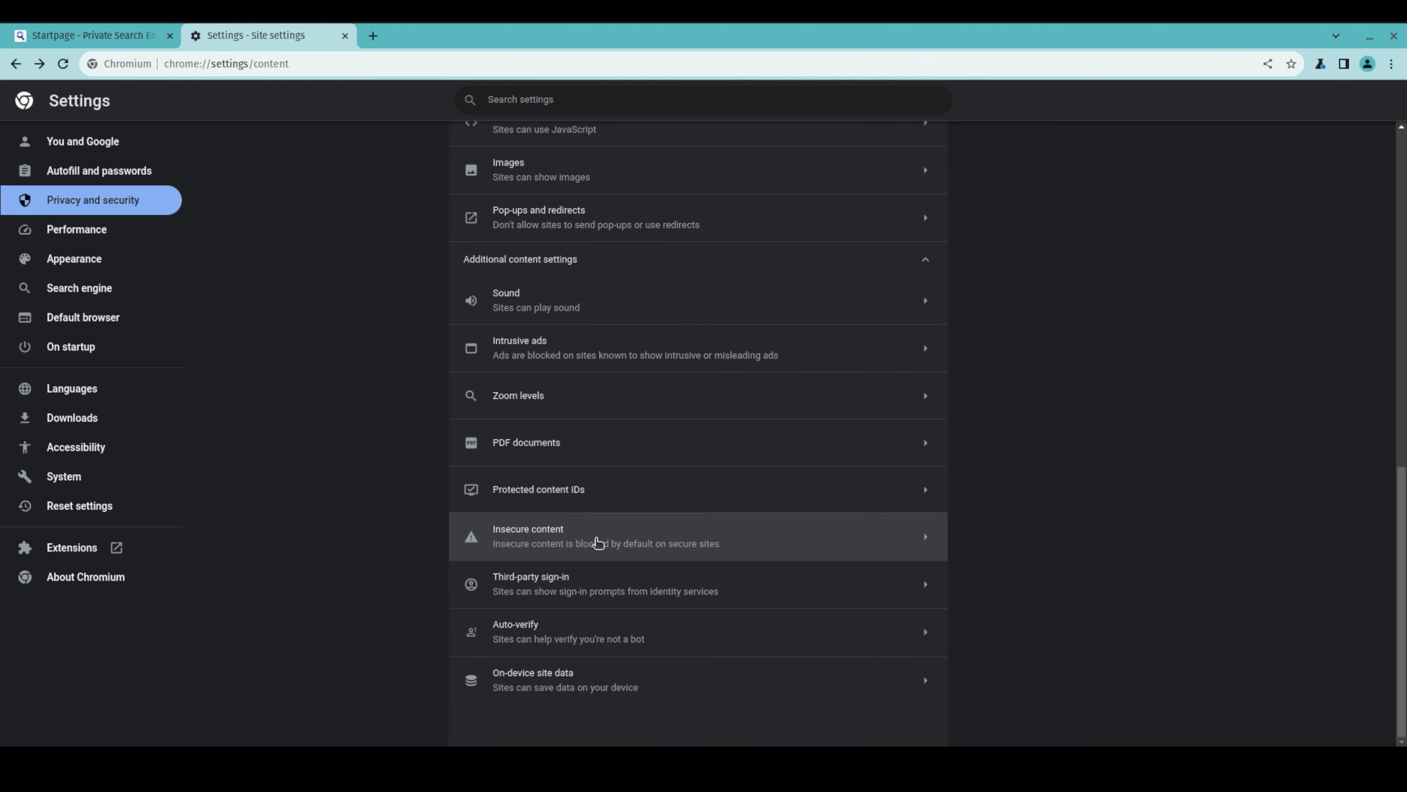
Check the insecure content setting and turn off Auto-verify
click(556, 536)
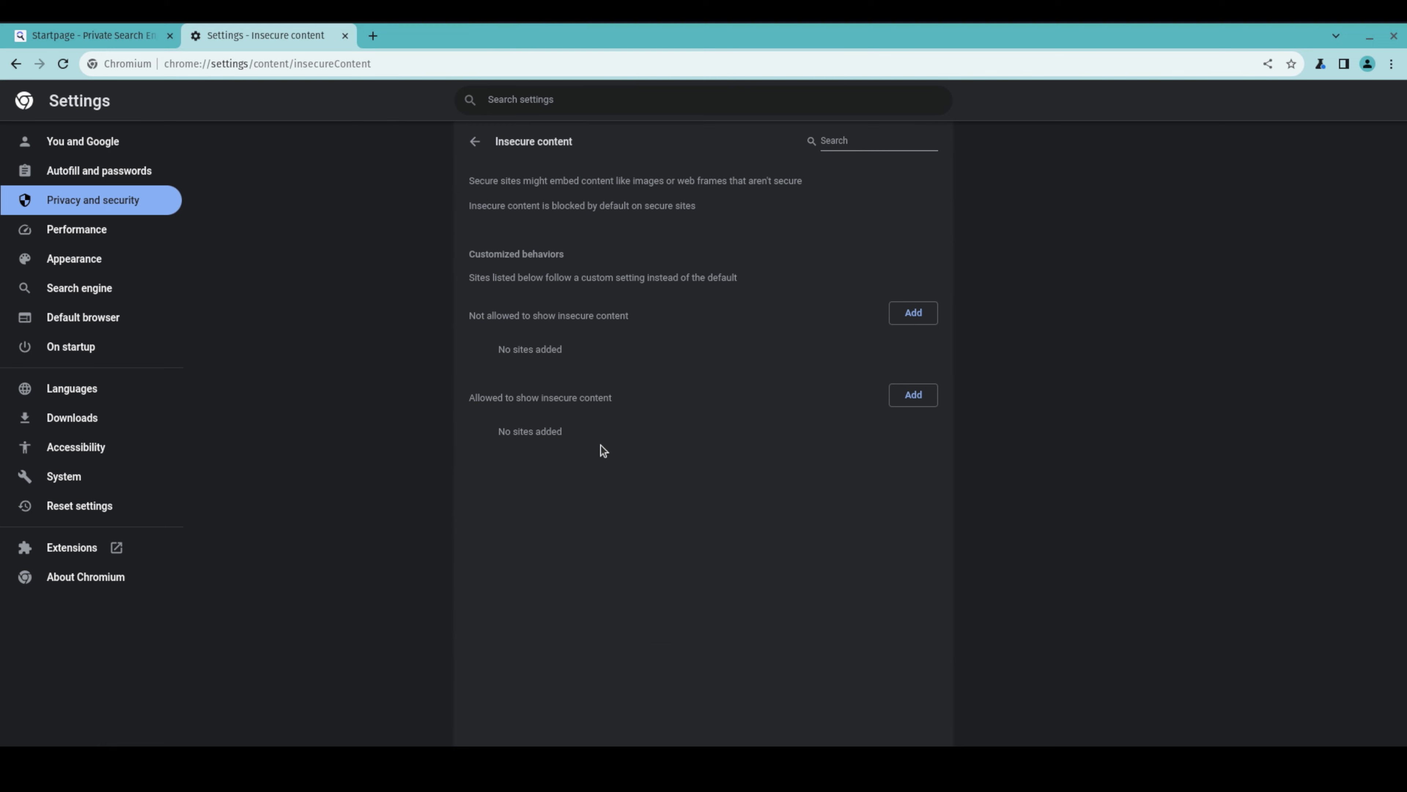
click(470, 135)
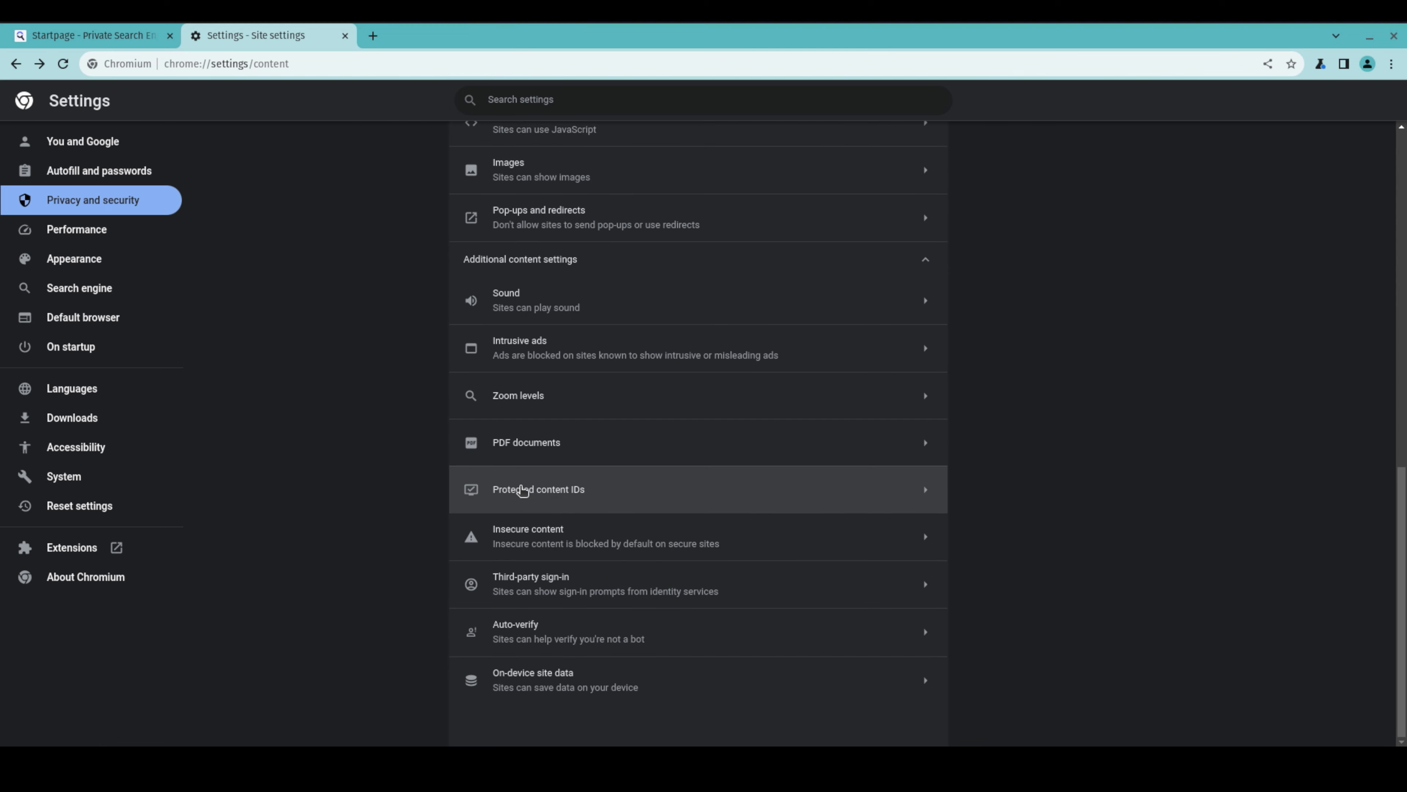
click(569, 640)
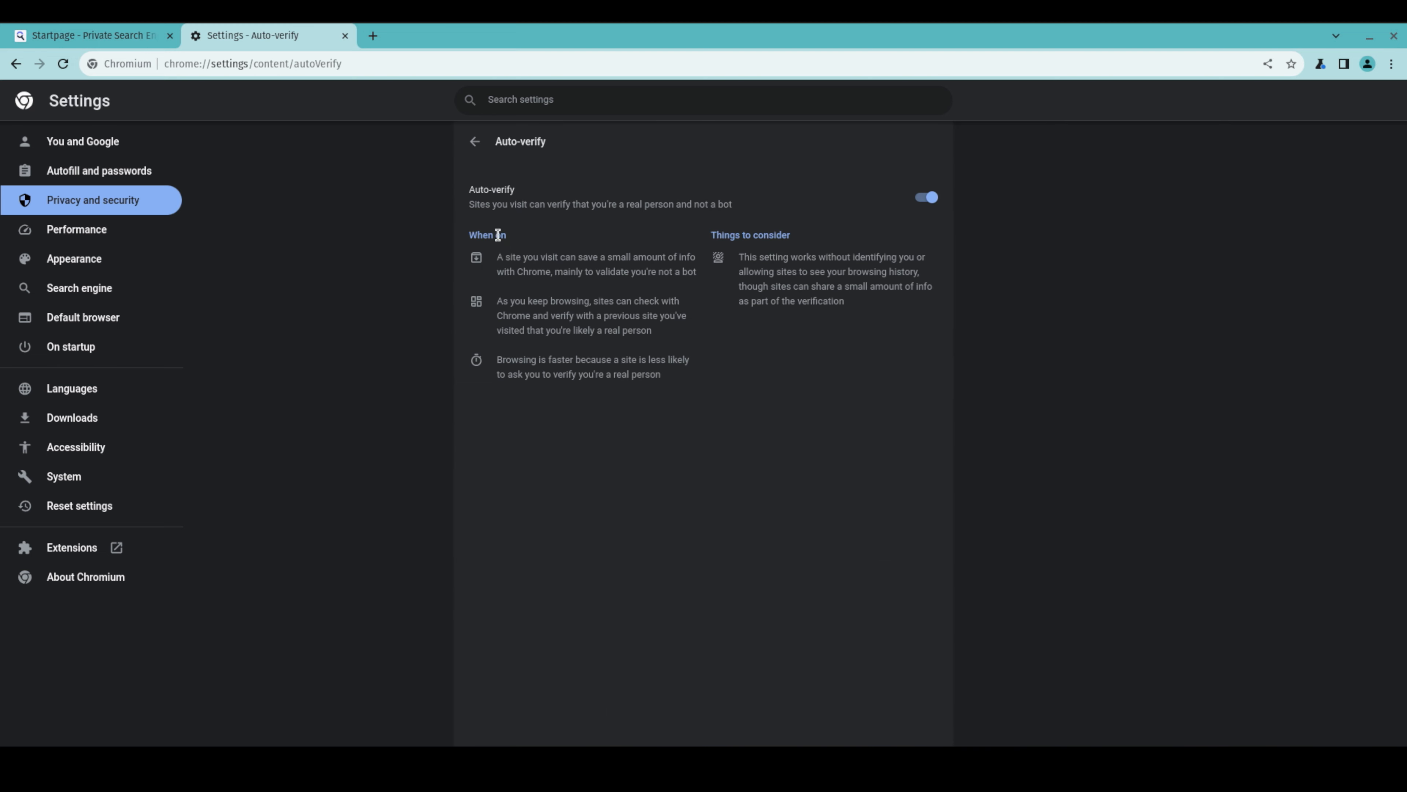
click(920, 198)
drag(764, 257, 918, 279)
click(896, 277)
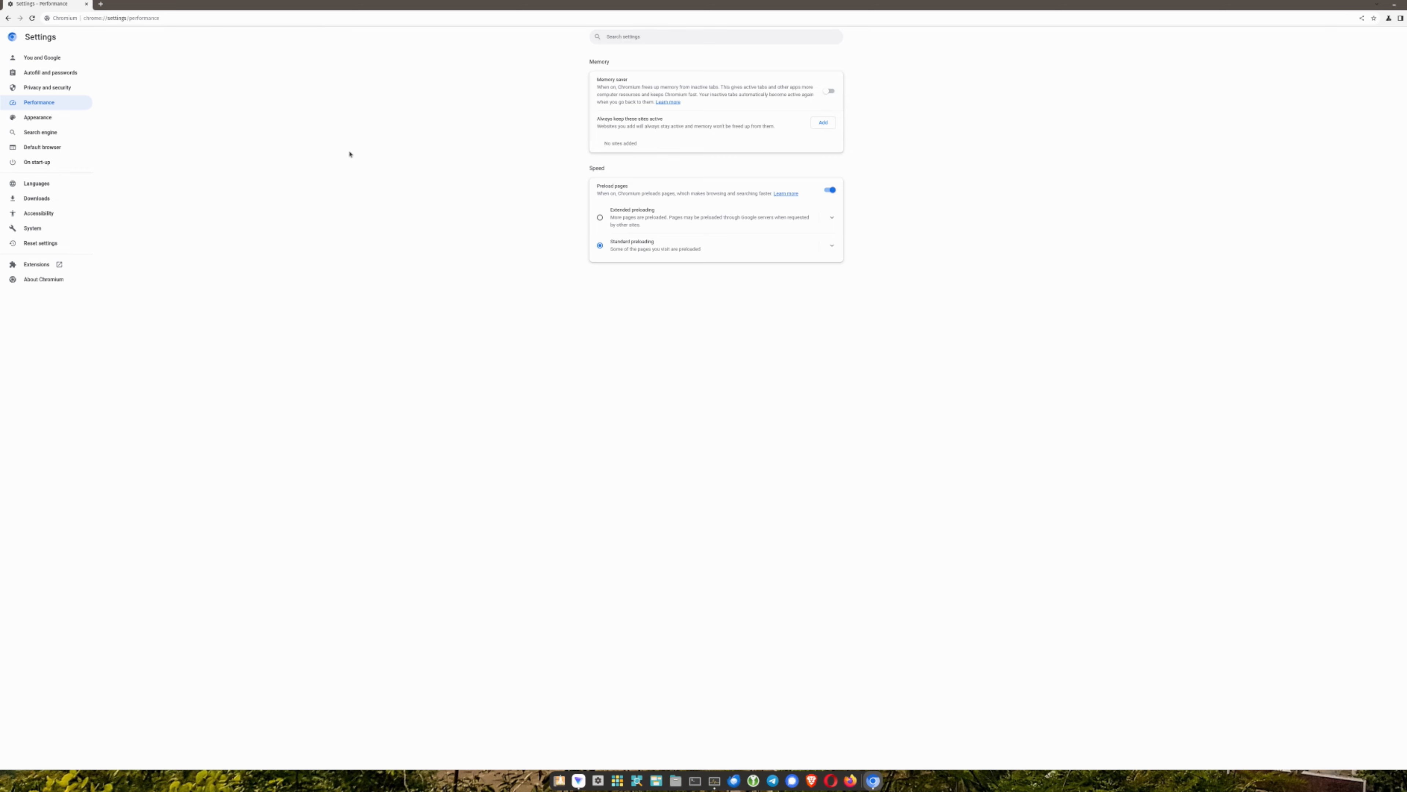
Turn on the bookmarks bar and the home button in Appearance settings, leaving font size at Medium
click(45, 118)
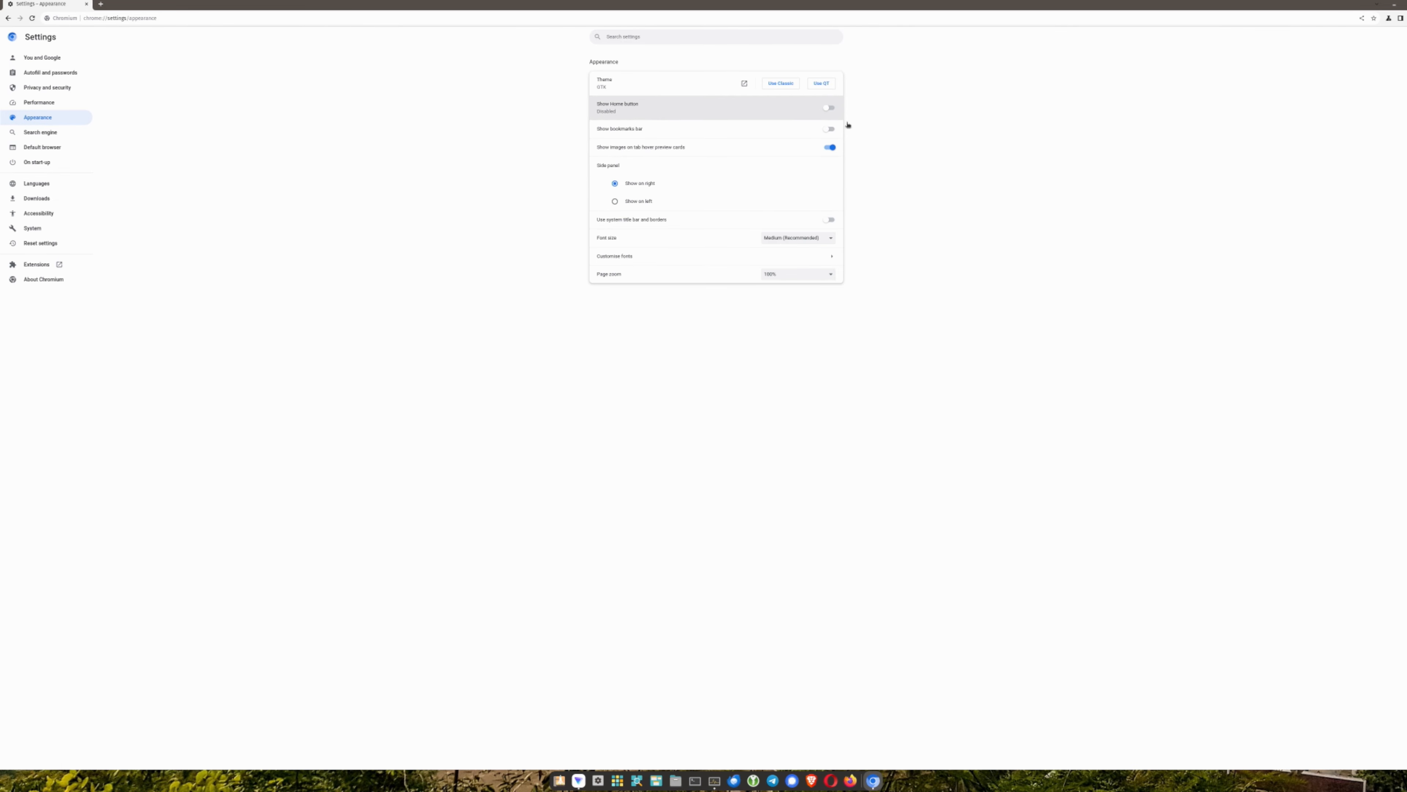
click(831, 129)
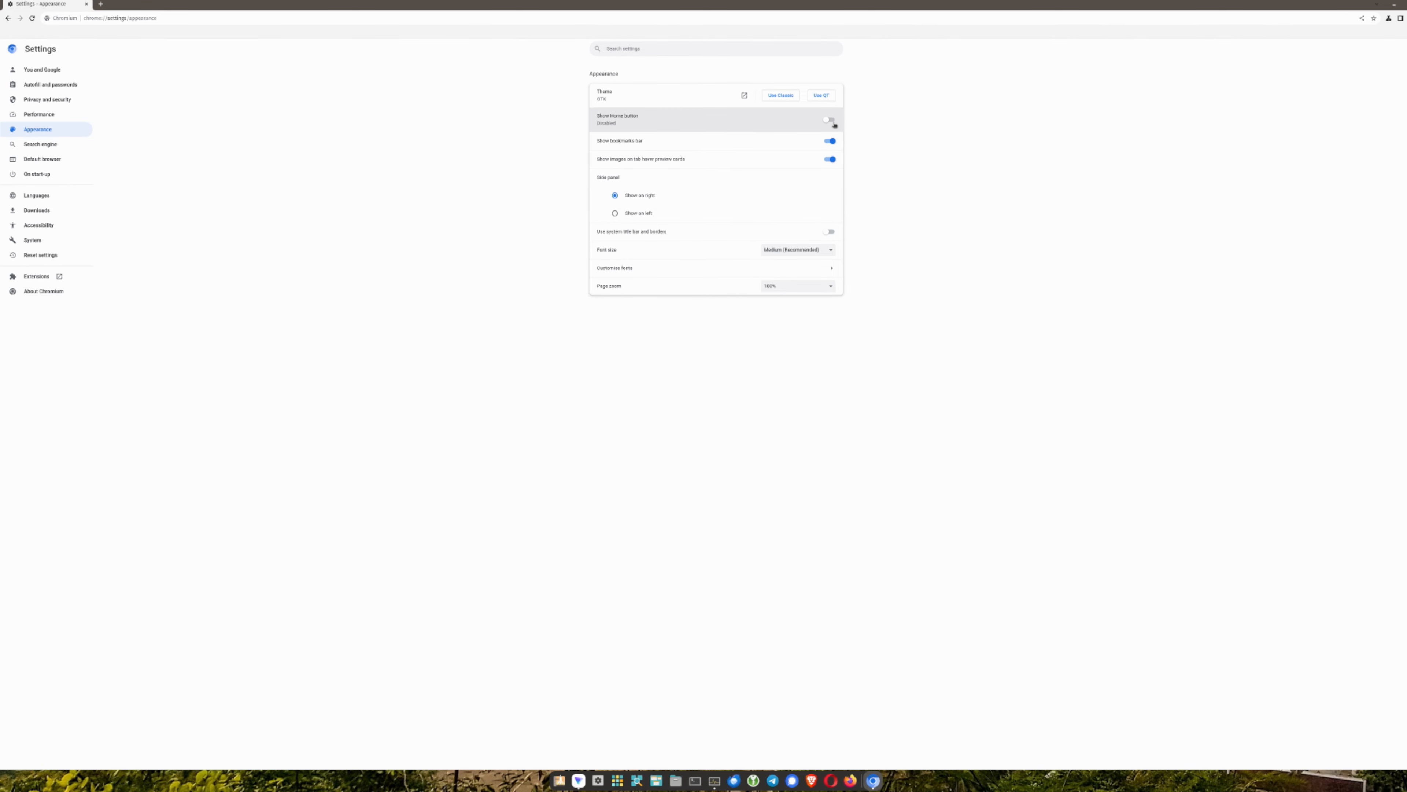
click(831, 120)
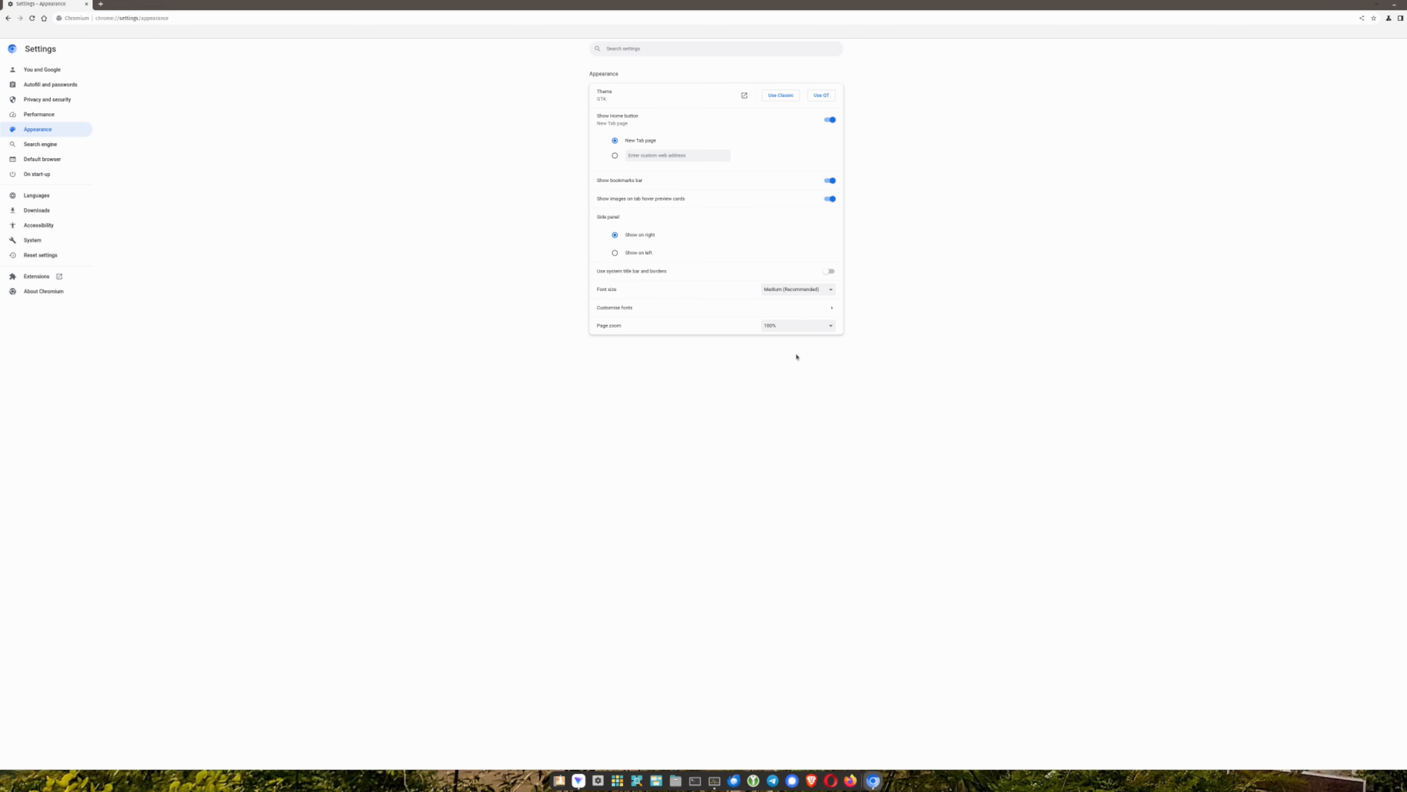
click(795, 290)
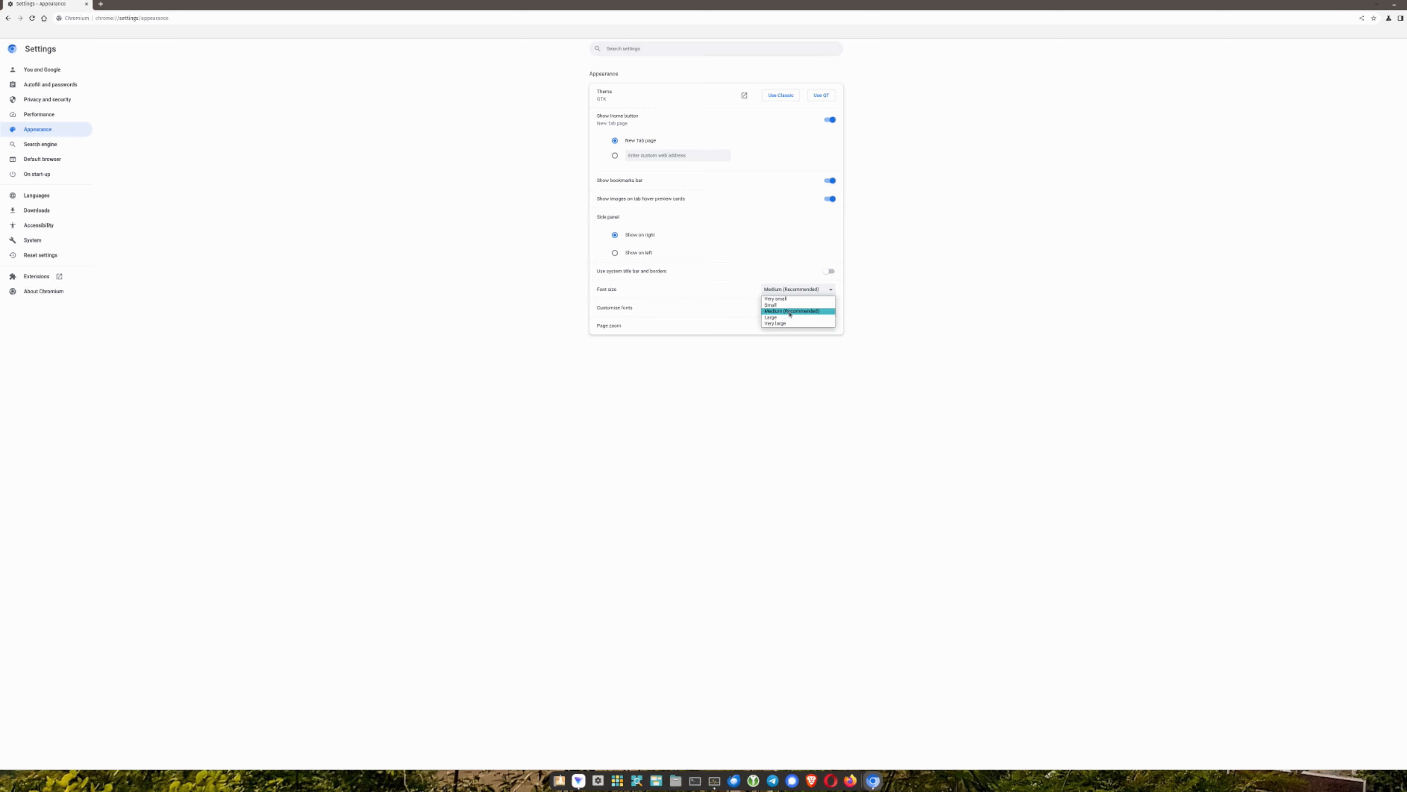
click(788, 290)
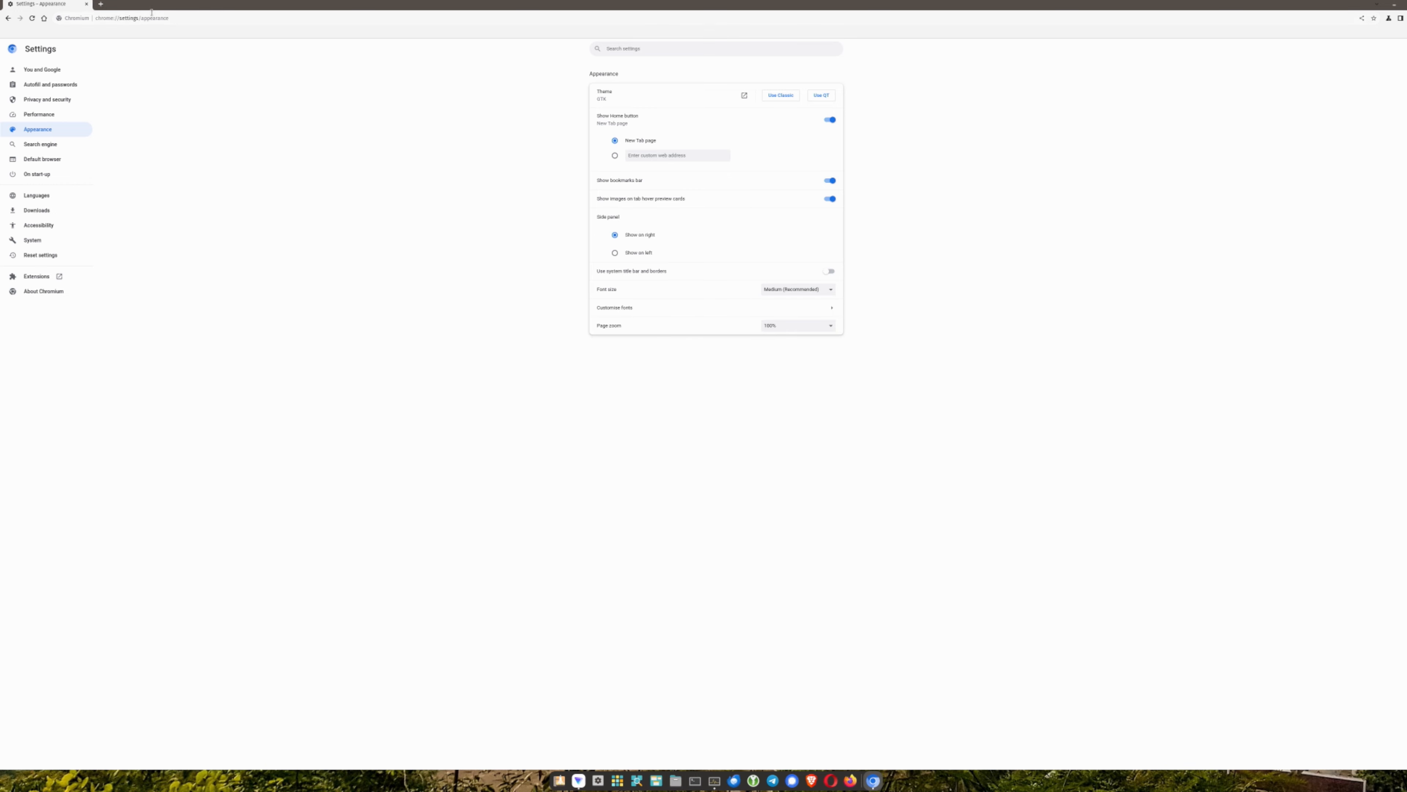
Set the default address-bar search engine to DuckDuckGo
click(47, 144)
click(780, 93)
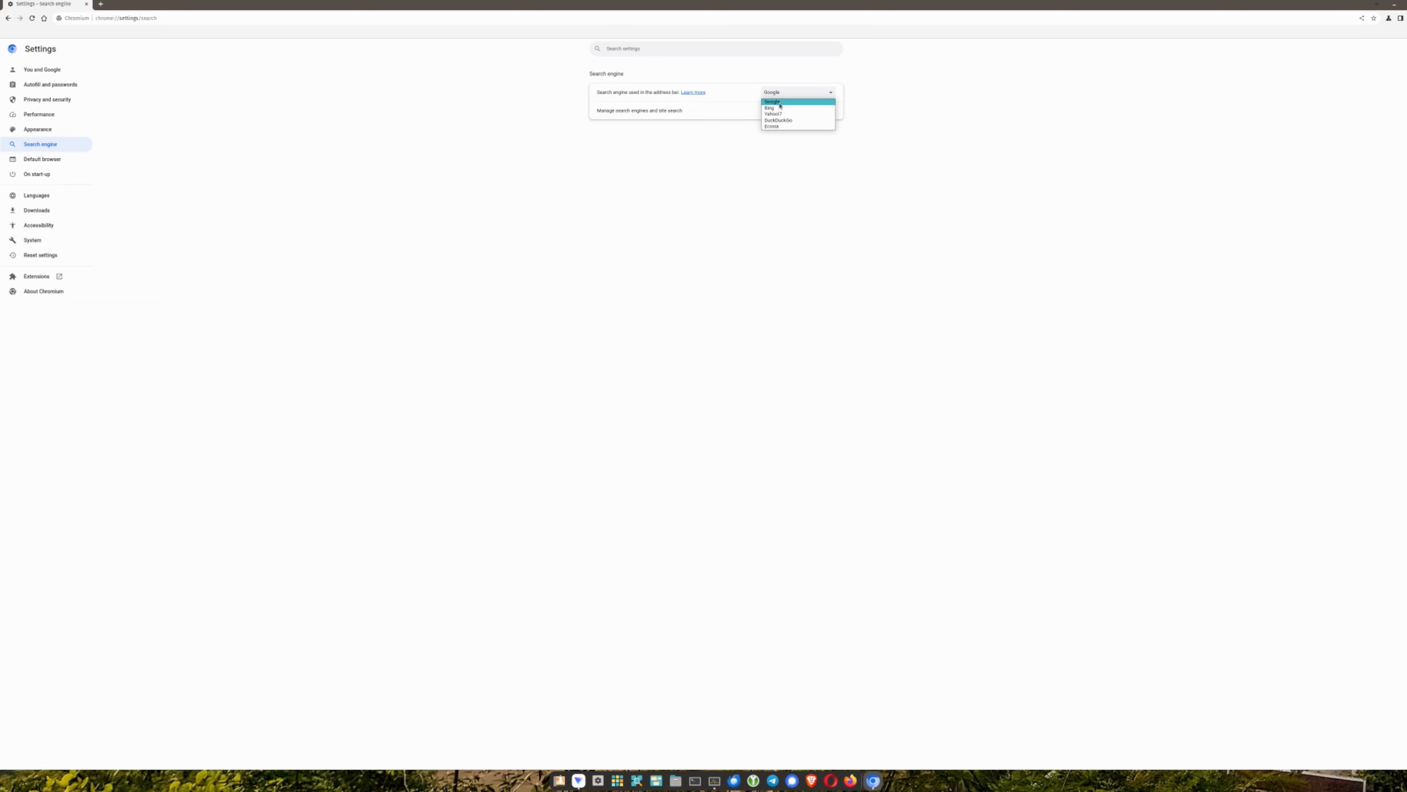
click(786, 121)
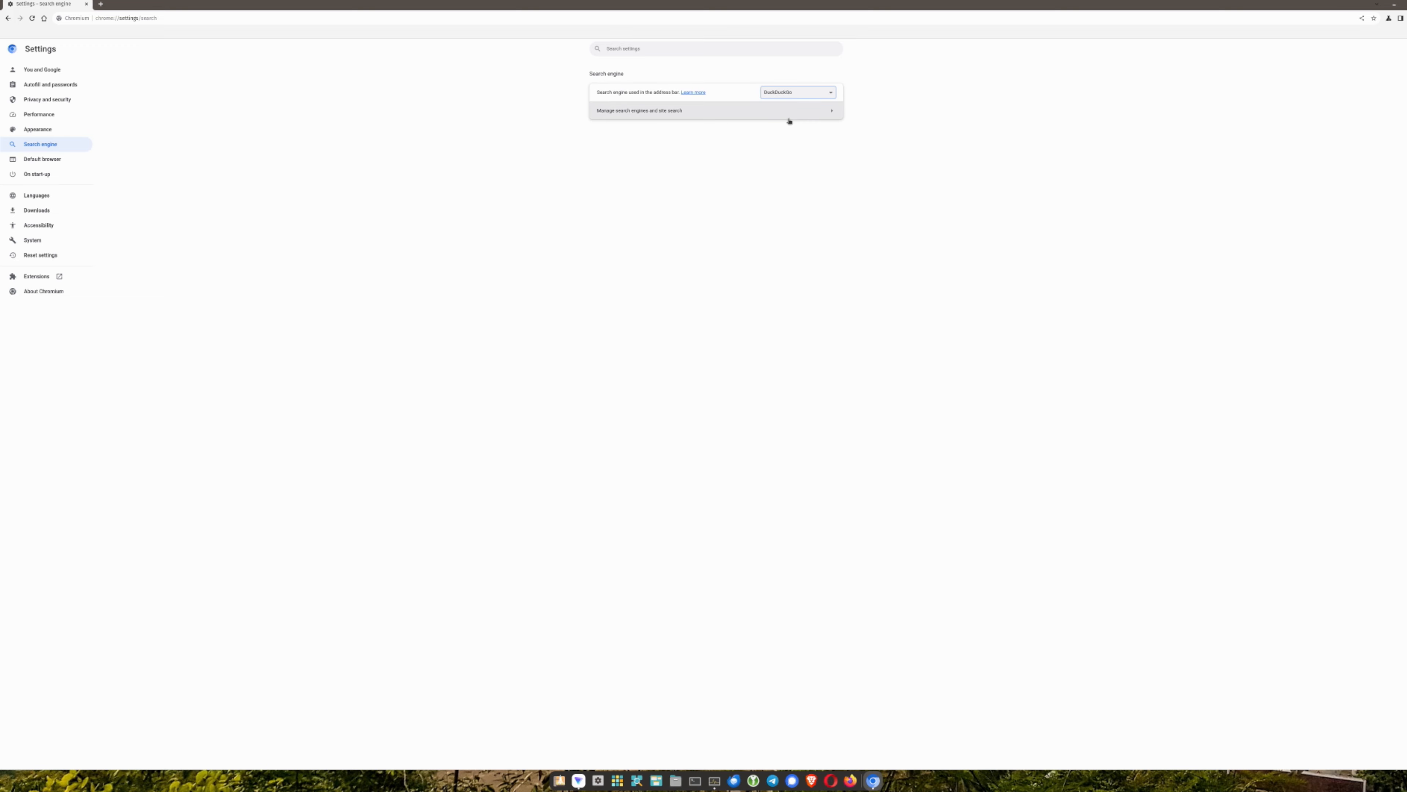
click(801, 92)
click(800, 94)
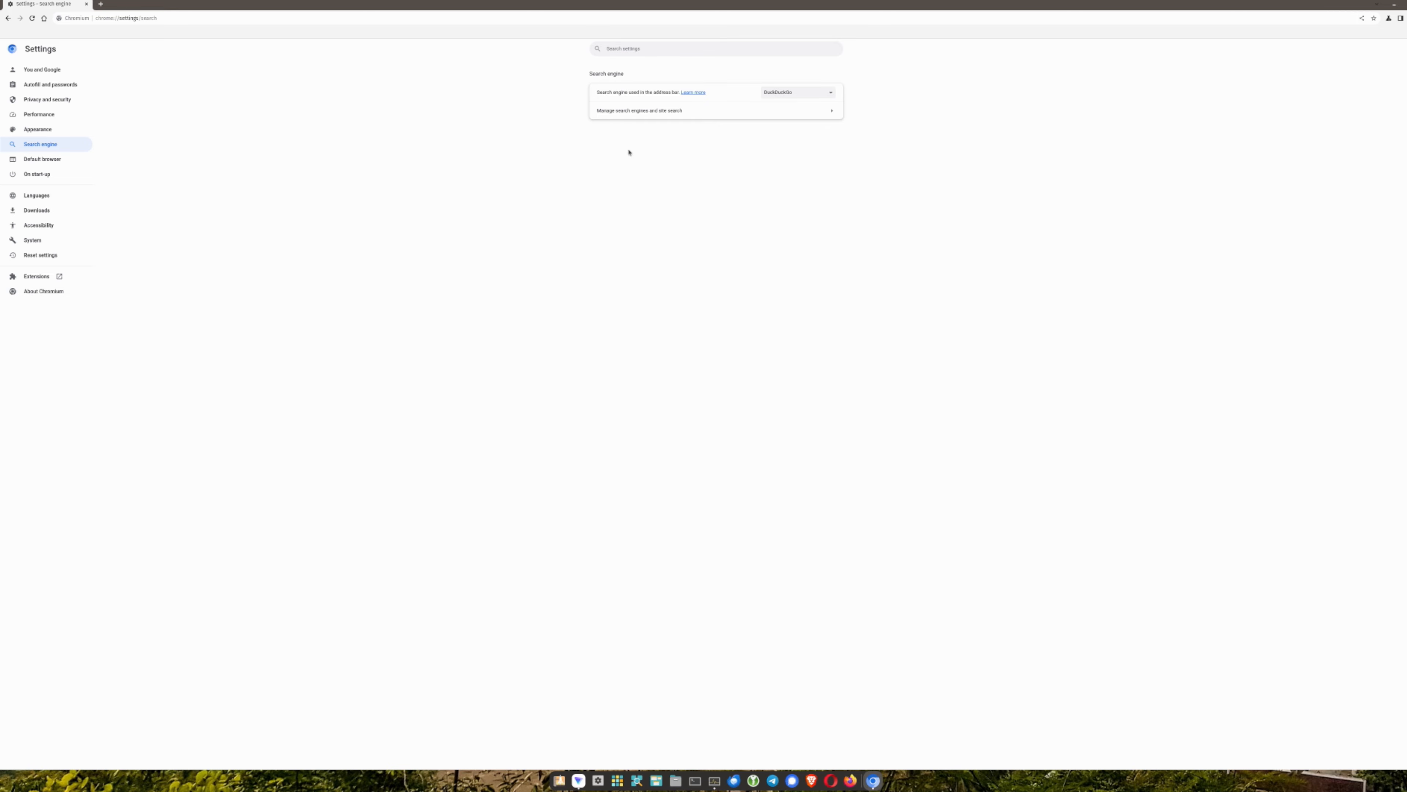
Delete Google and Bing from the managed search engines list
click(622, 112)
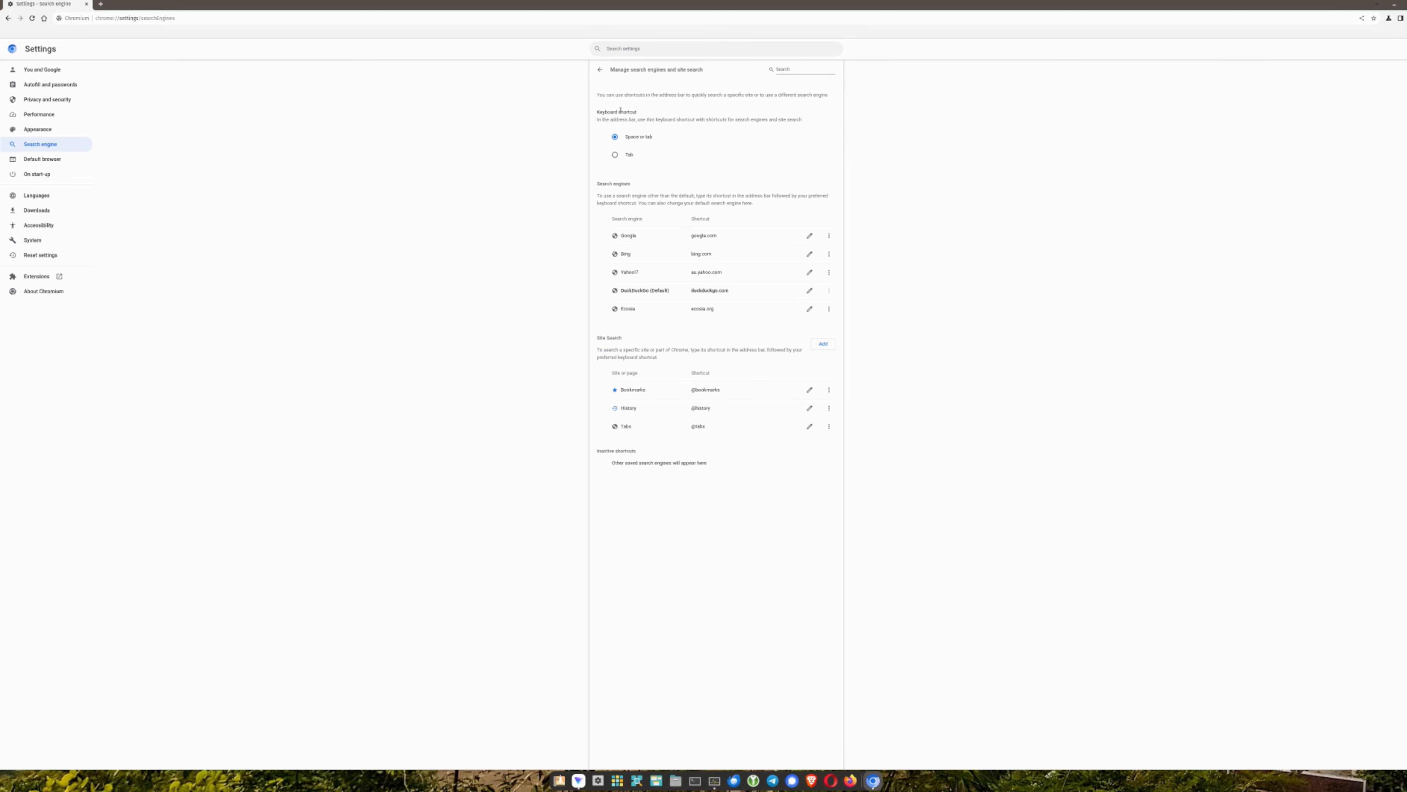
click(829, 236)
click(806, 263)
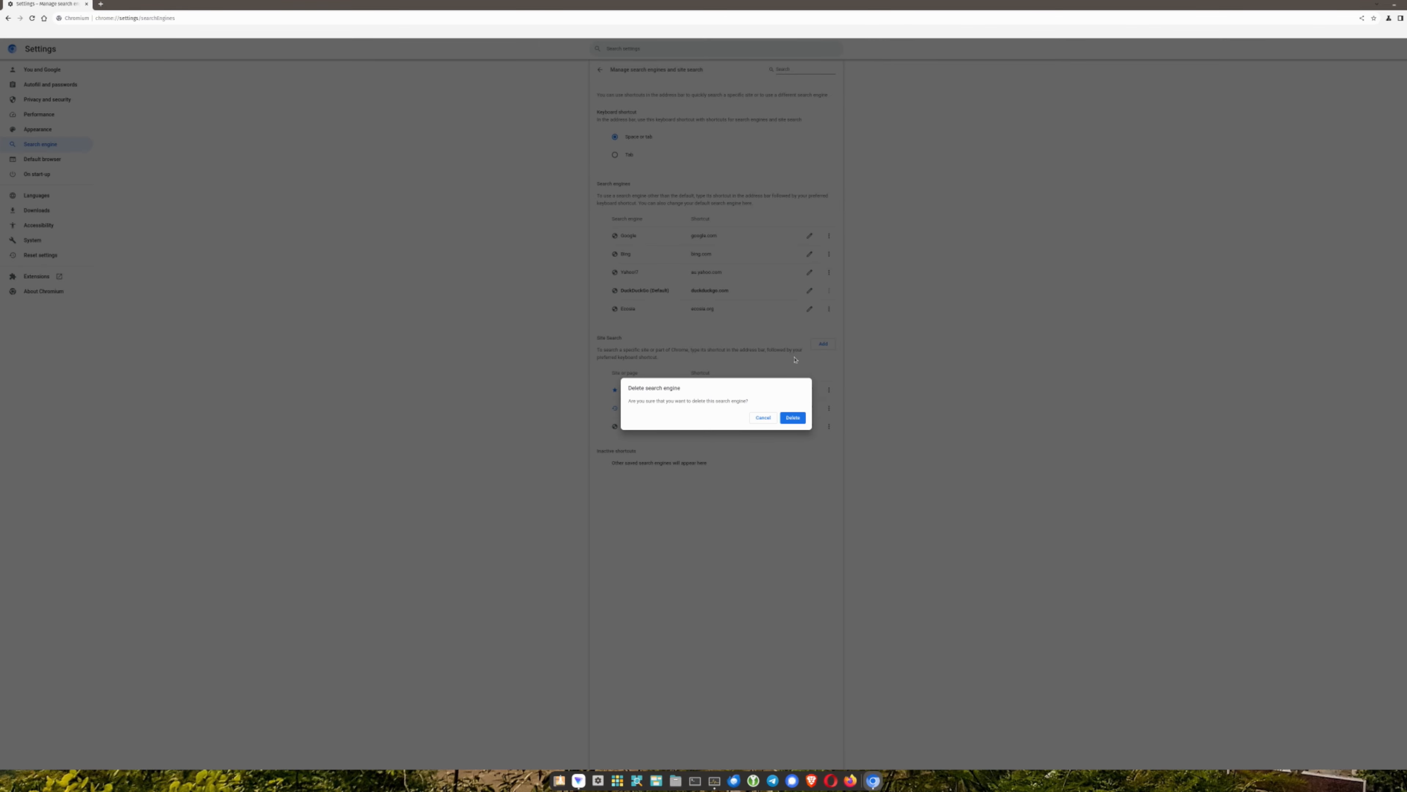
click(793, 417)
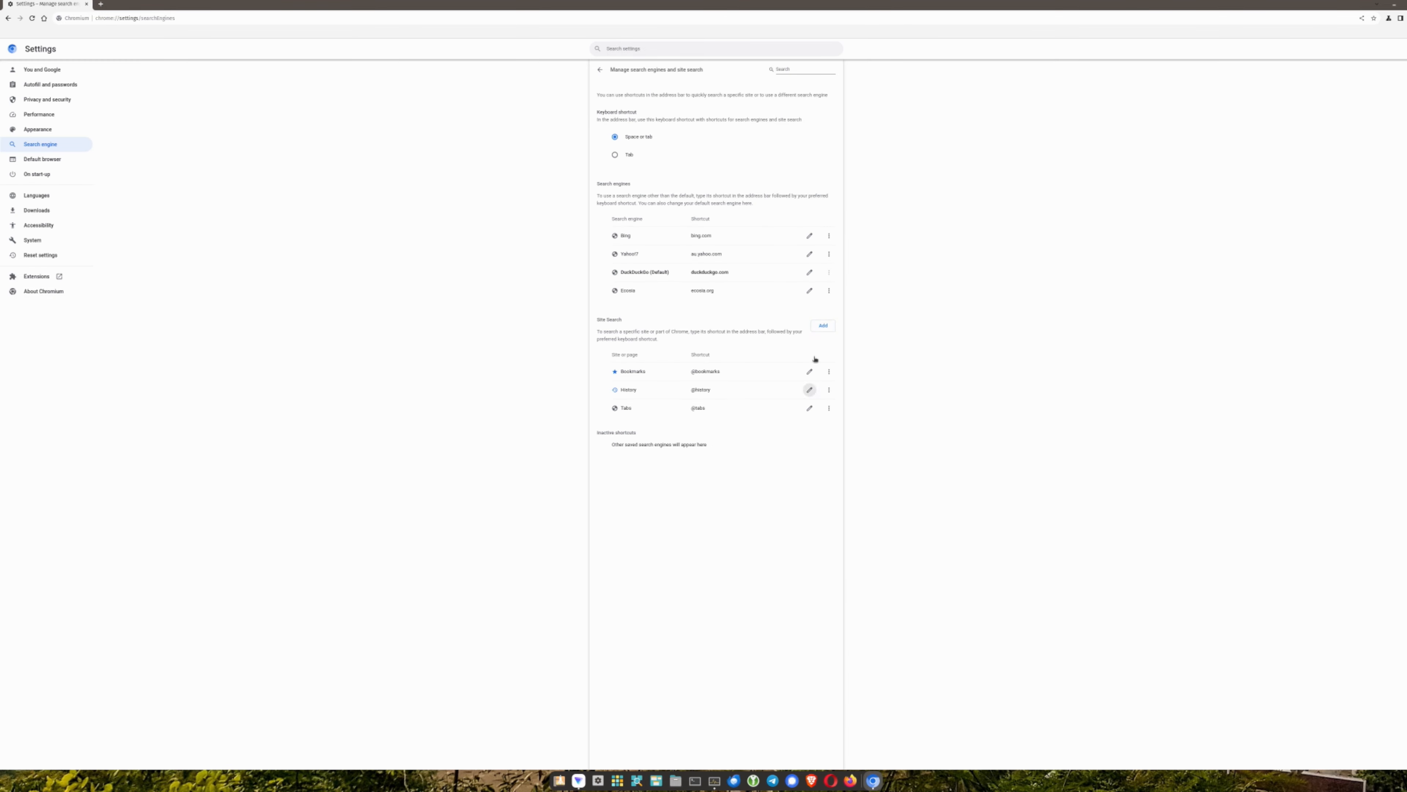
click(830, 236)
click(806, 263)
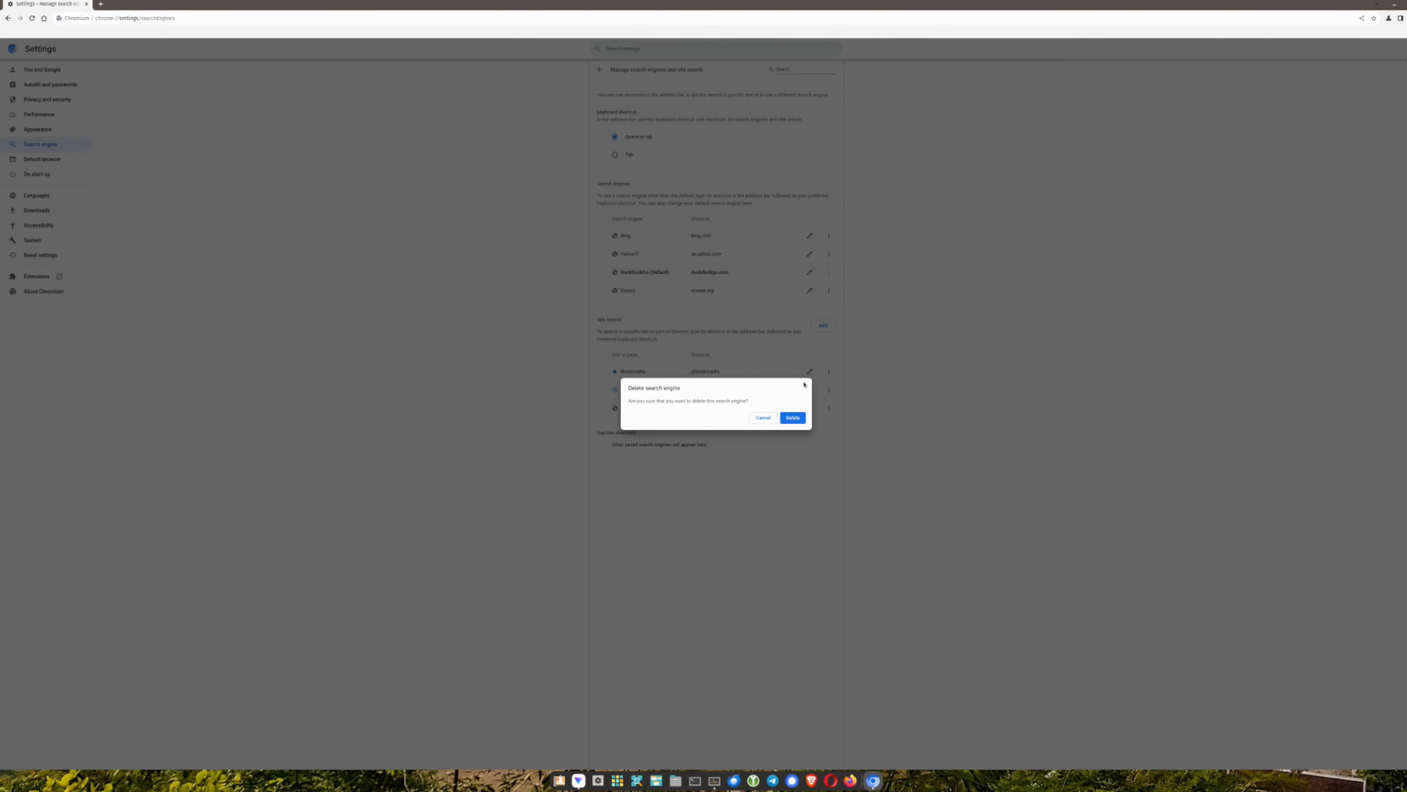
click(792, 417)
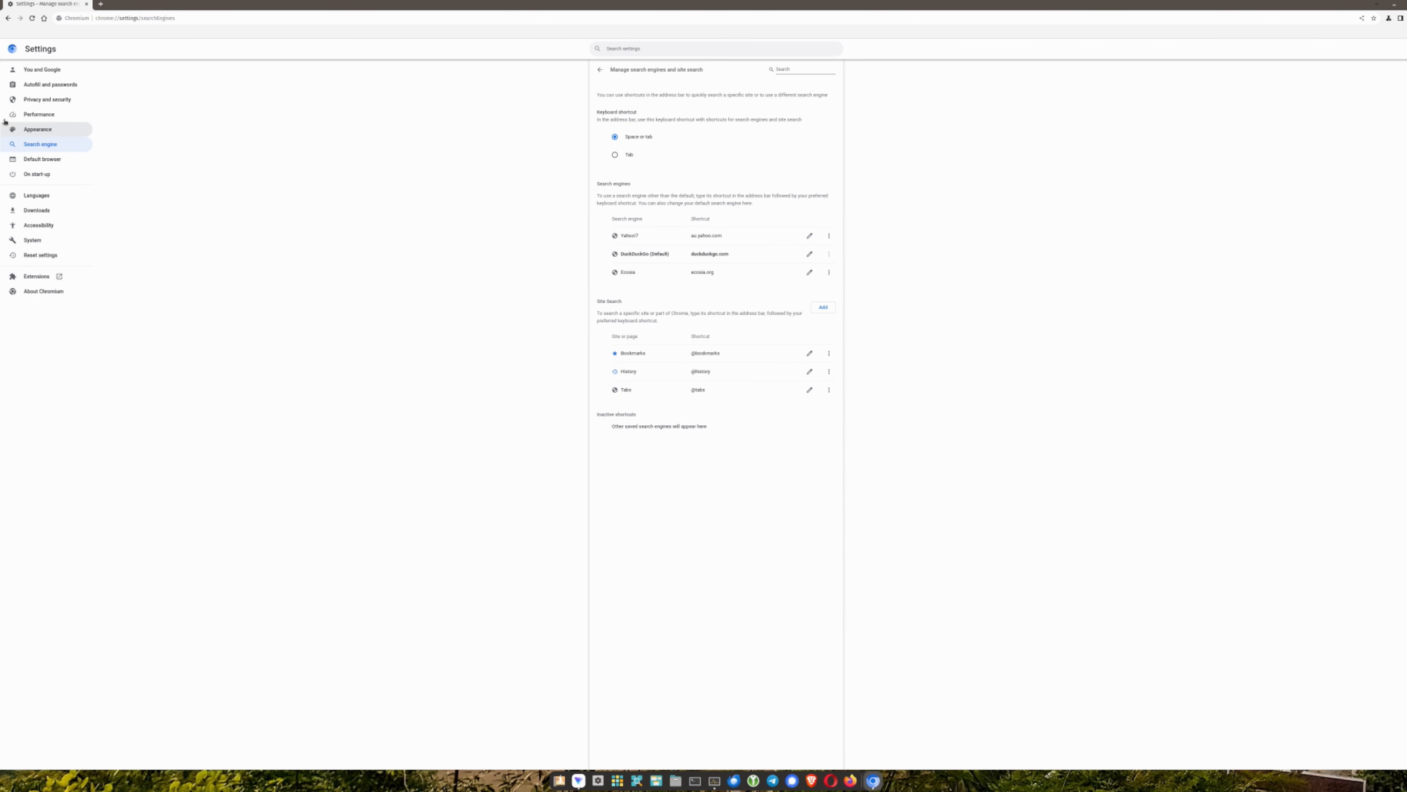
Turn off spell check and Google Translate in Languages settings
click(31, 158)
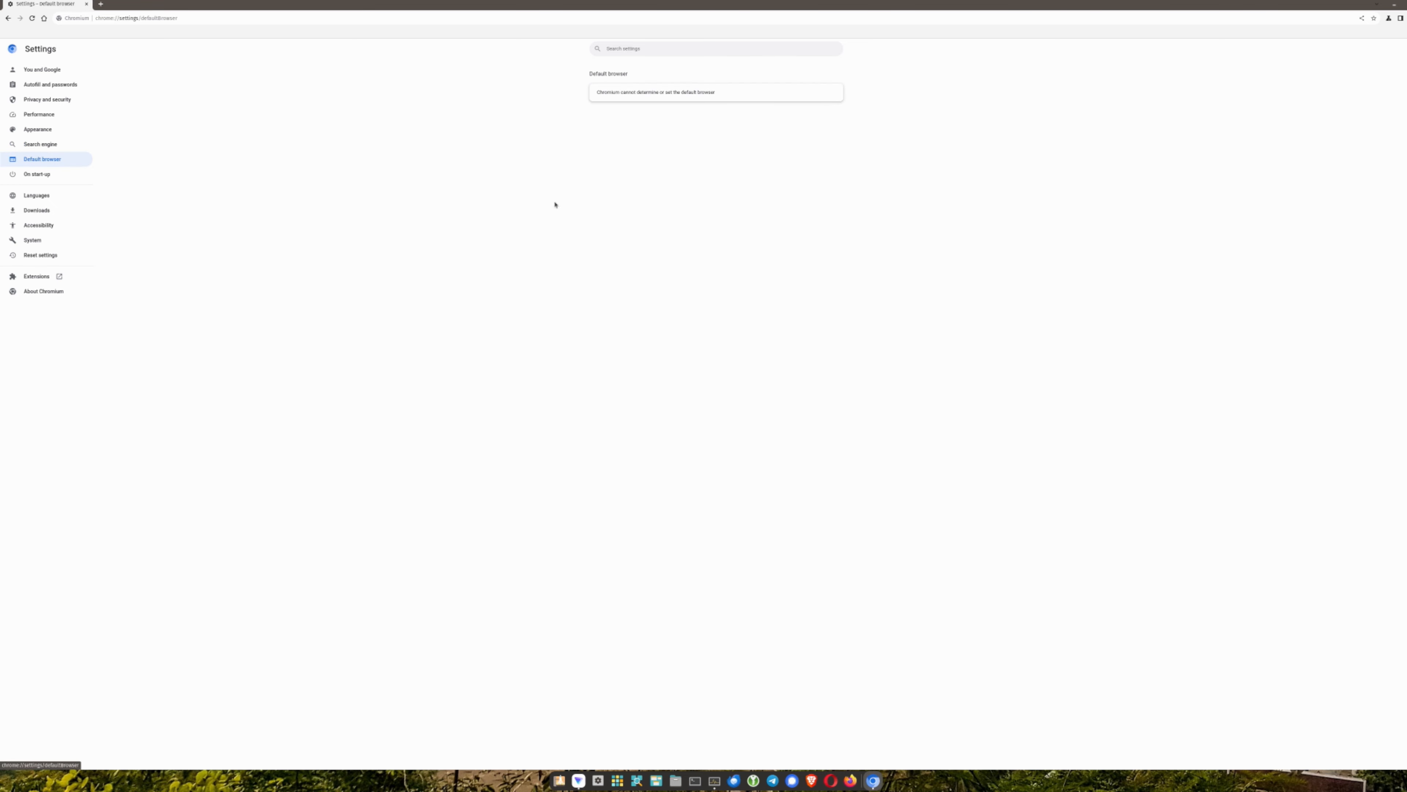
click(49, 175)
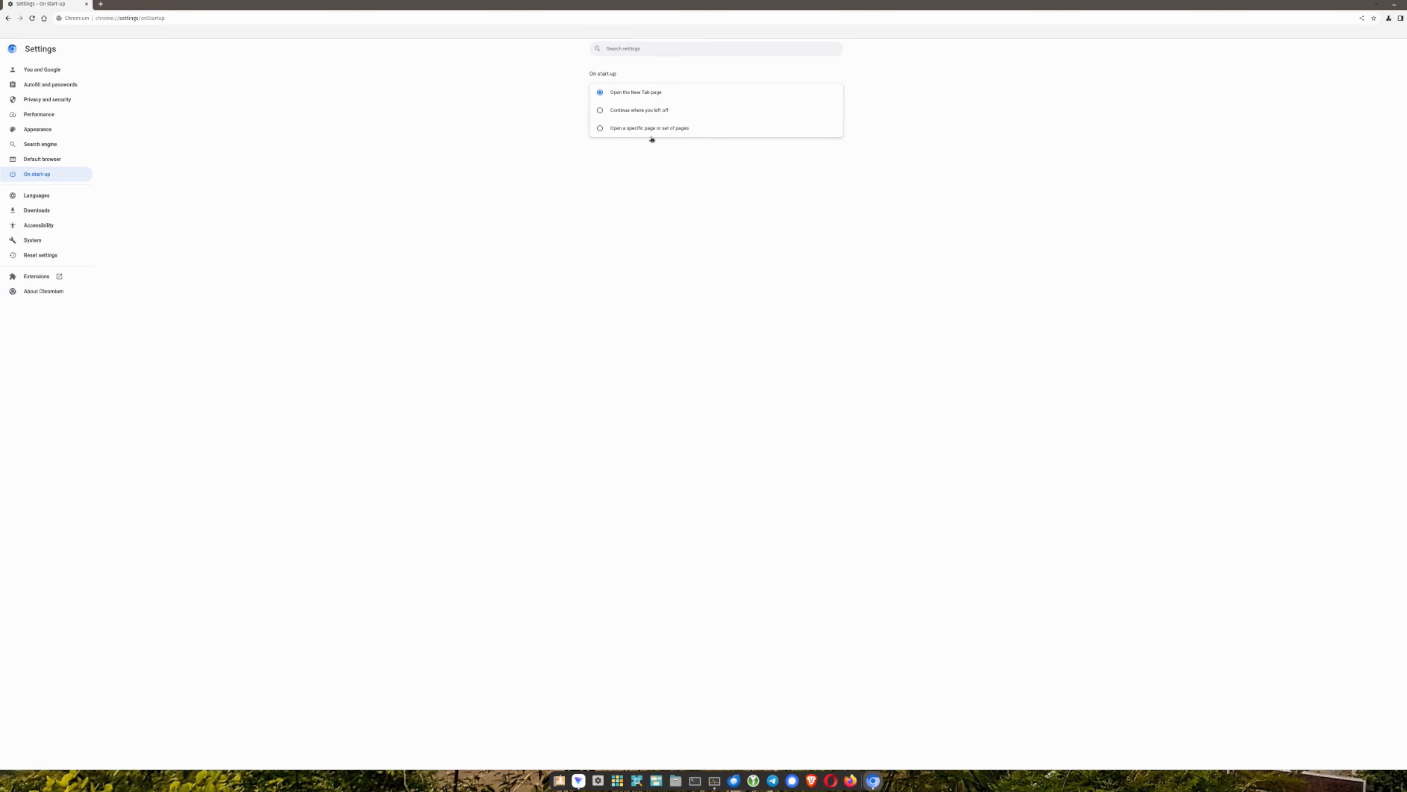
click(43, 195)
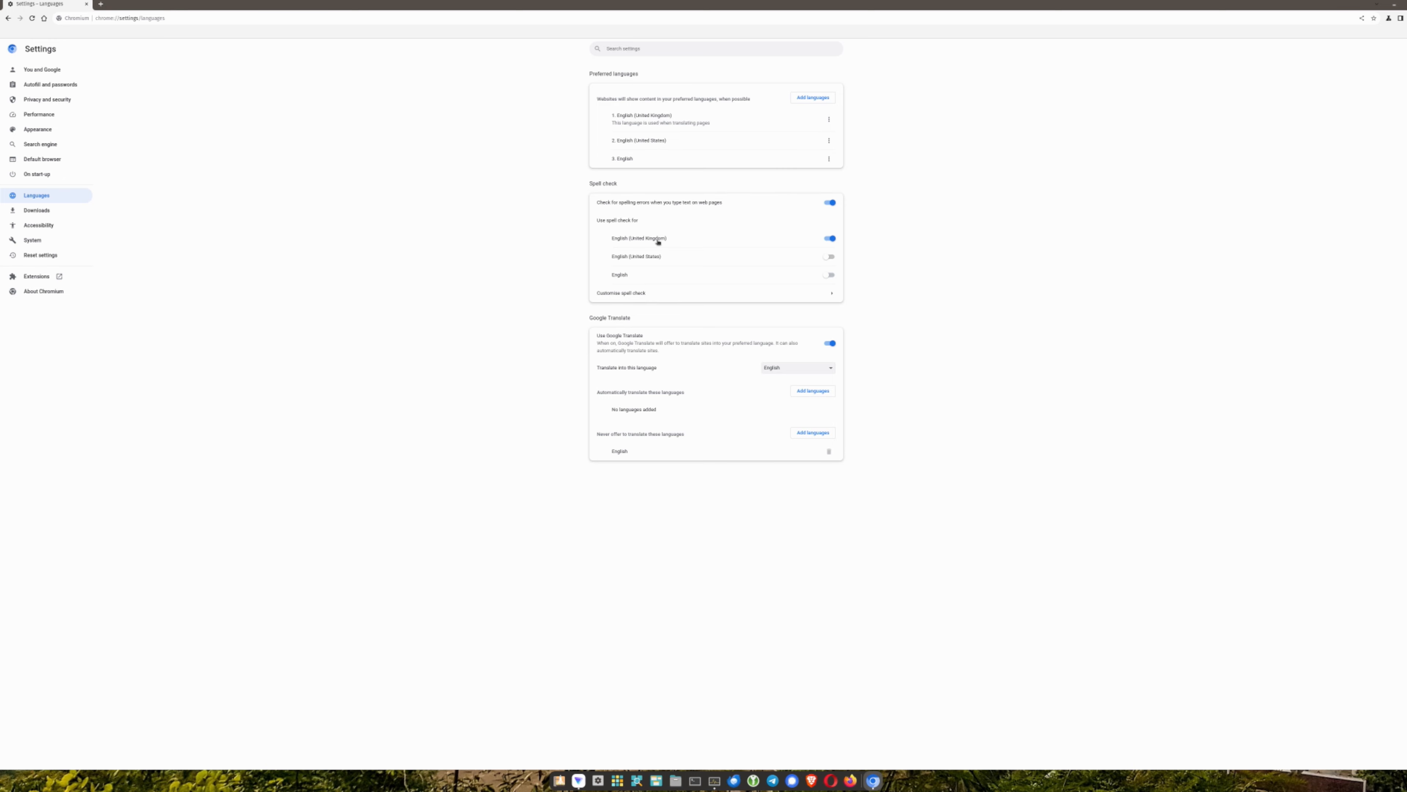
click(648, 204)
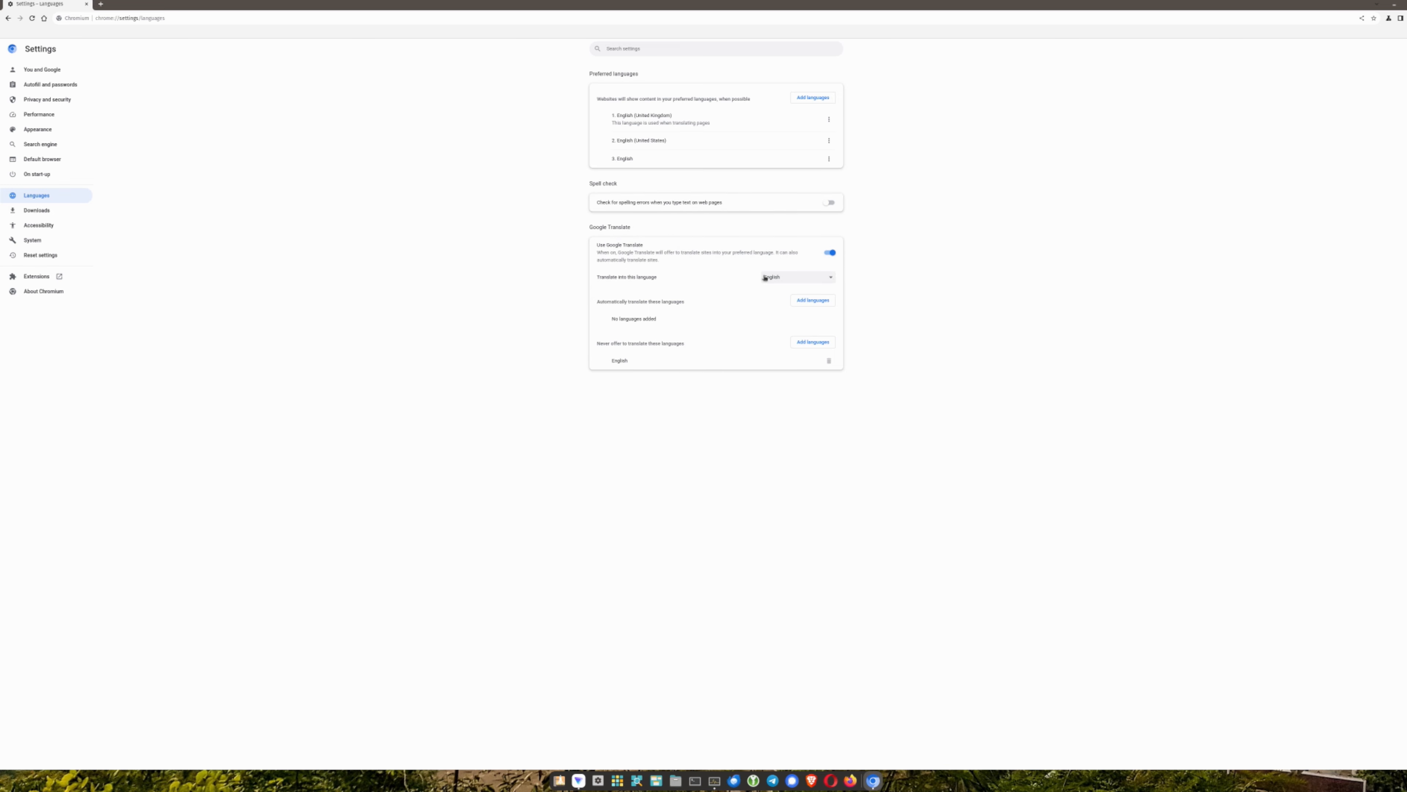
click(829, 253)
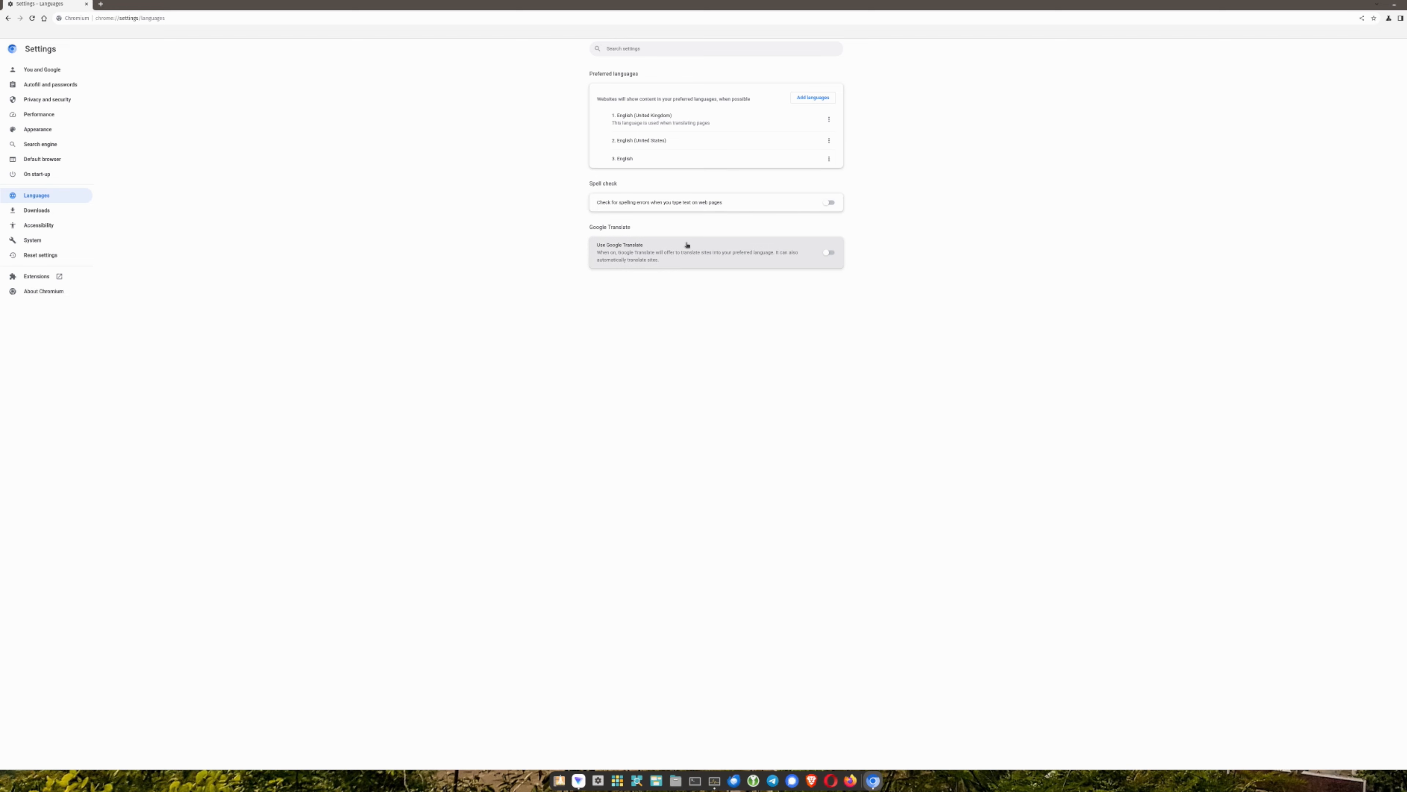
Enable asking where to save each file before downloading
click(44, 211)
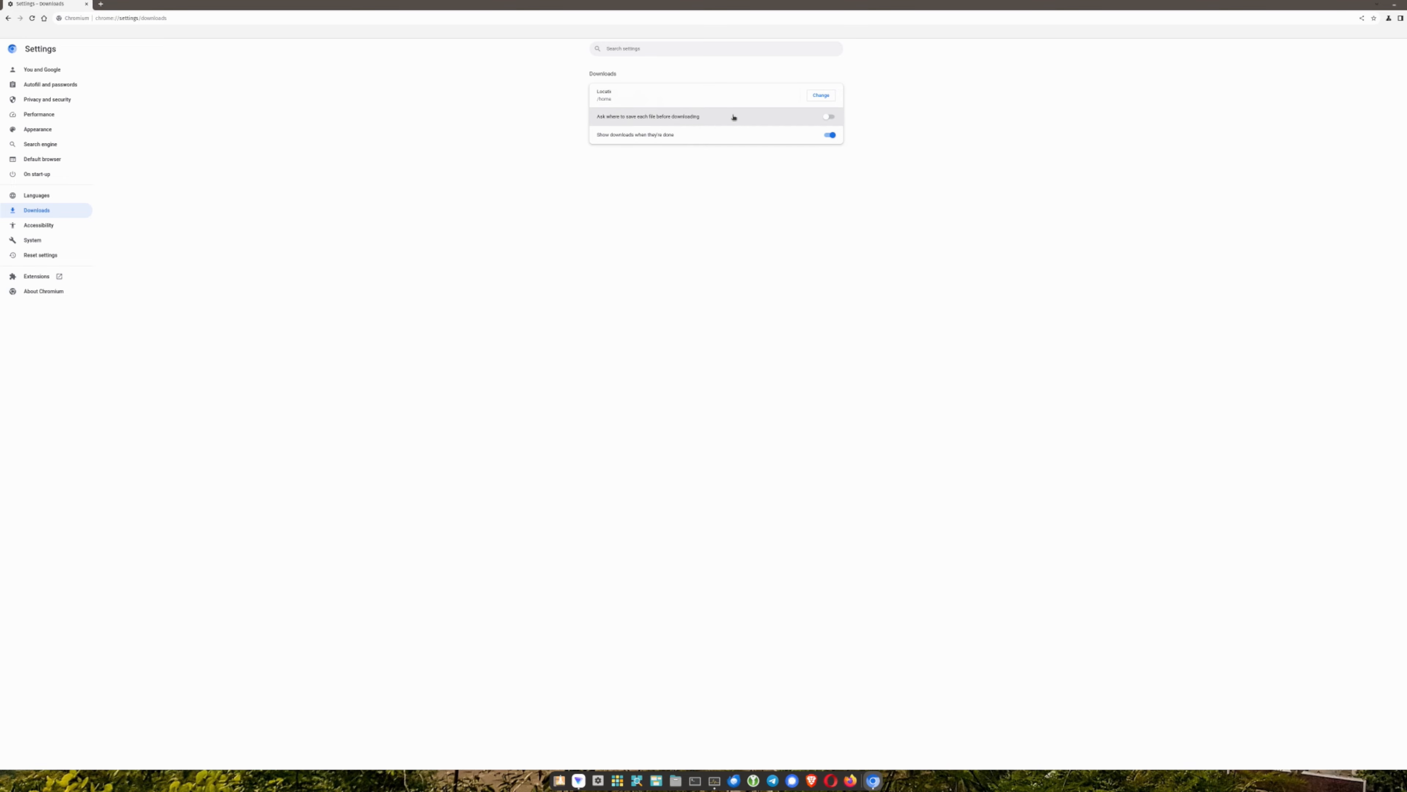
click(829, 118)
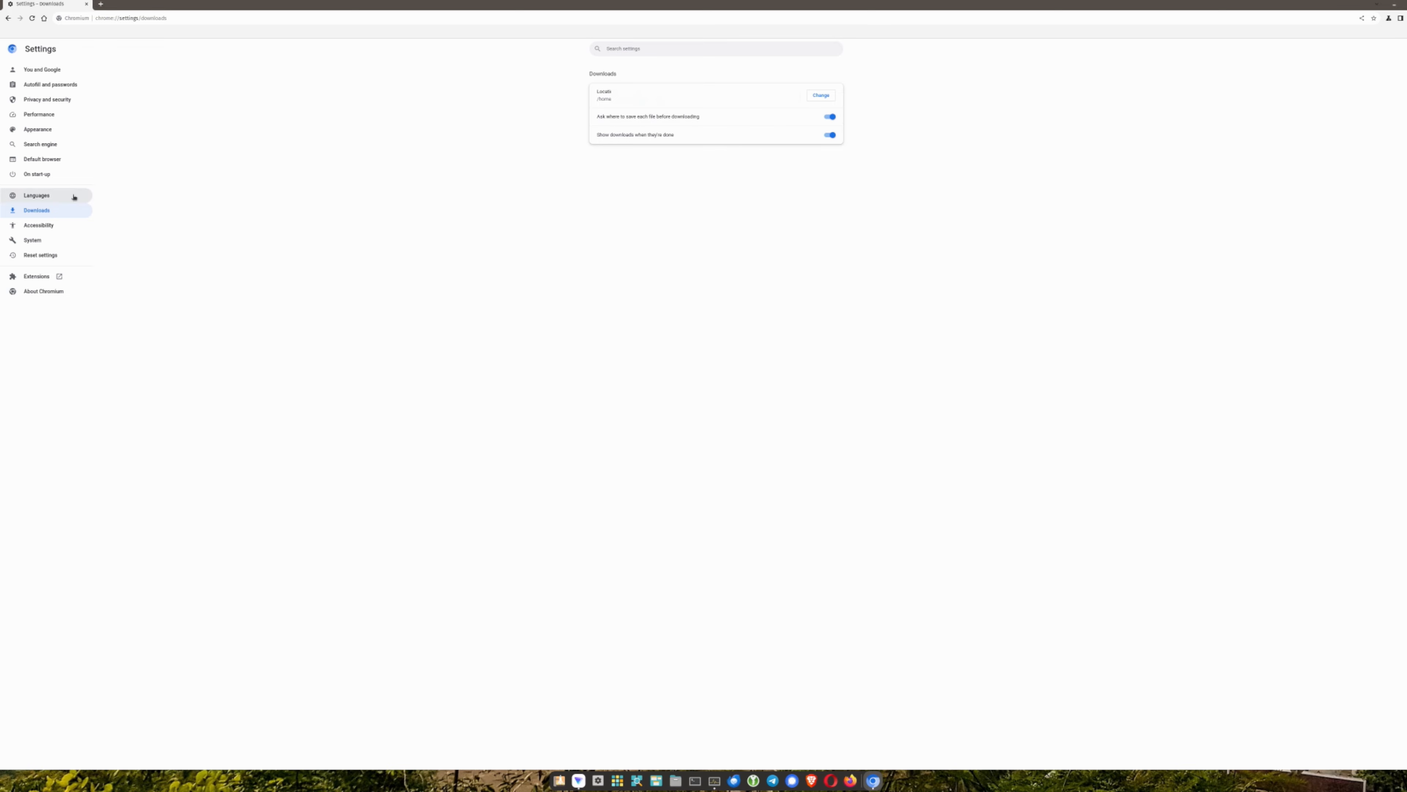
Open the System settings after viewing the Accessibility page
click(49, 225)
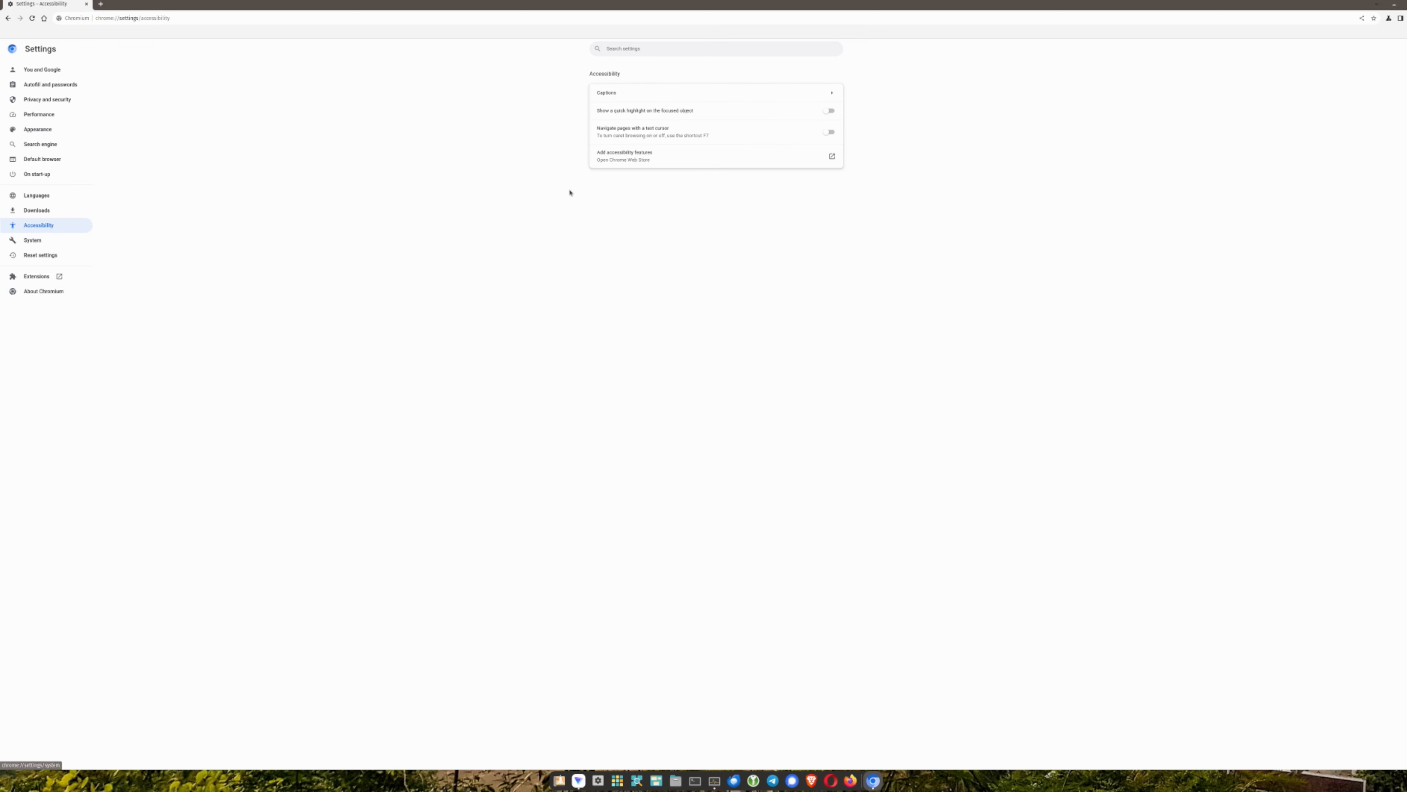
click(58, 241)
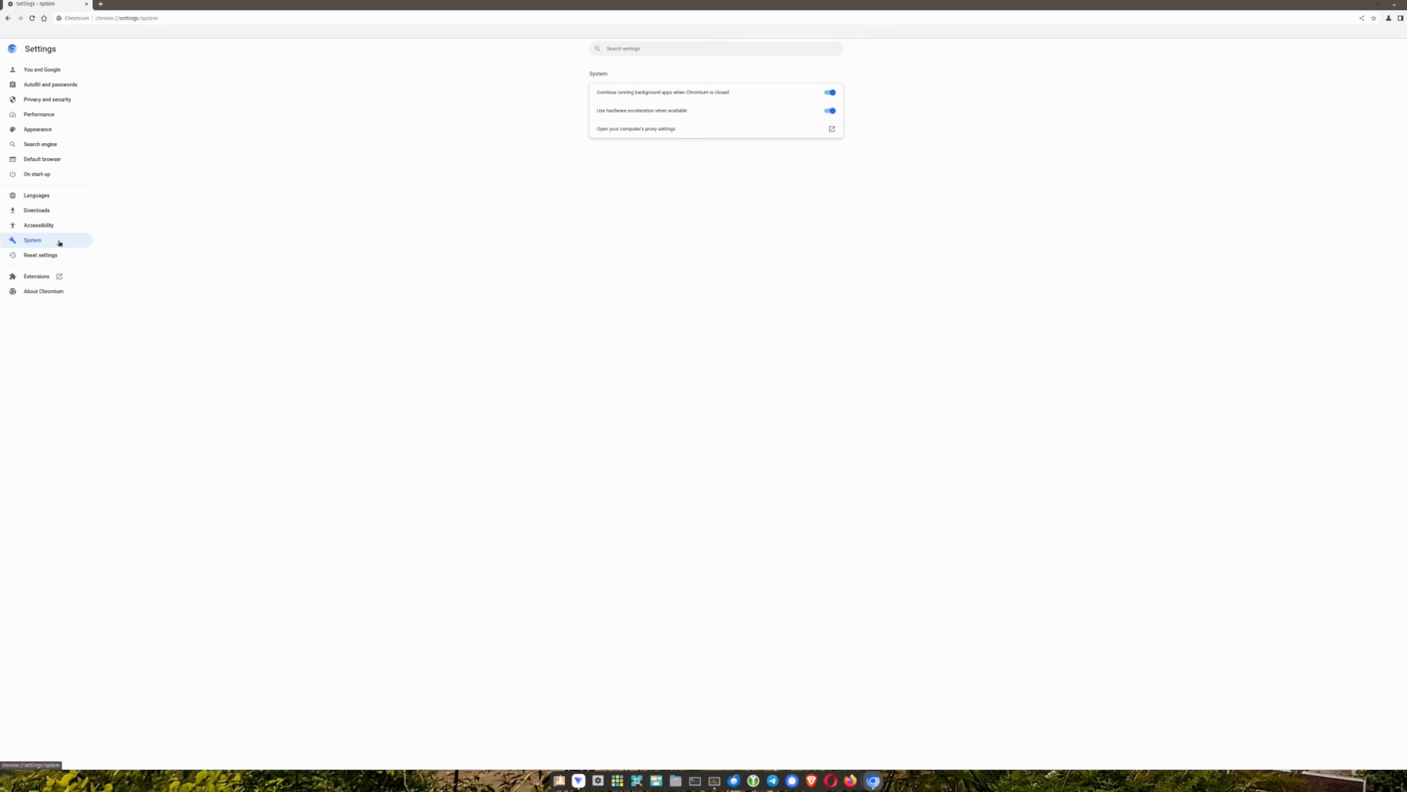